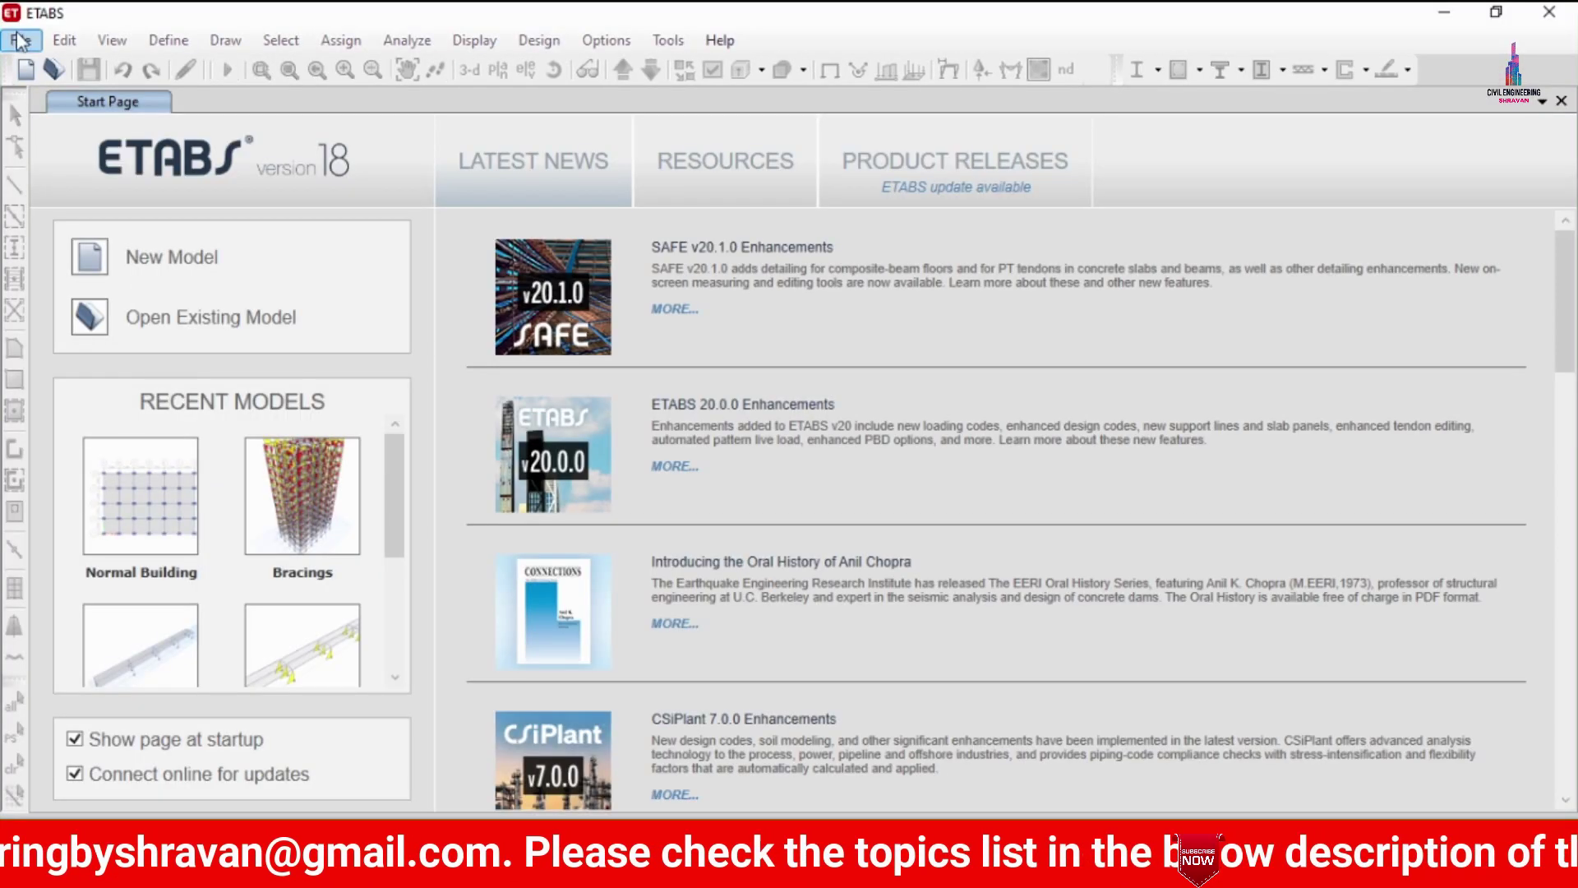
Open the Normal Building.EDB model in ETABS.
left_click(62, 96)
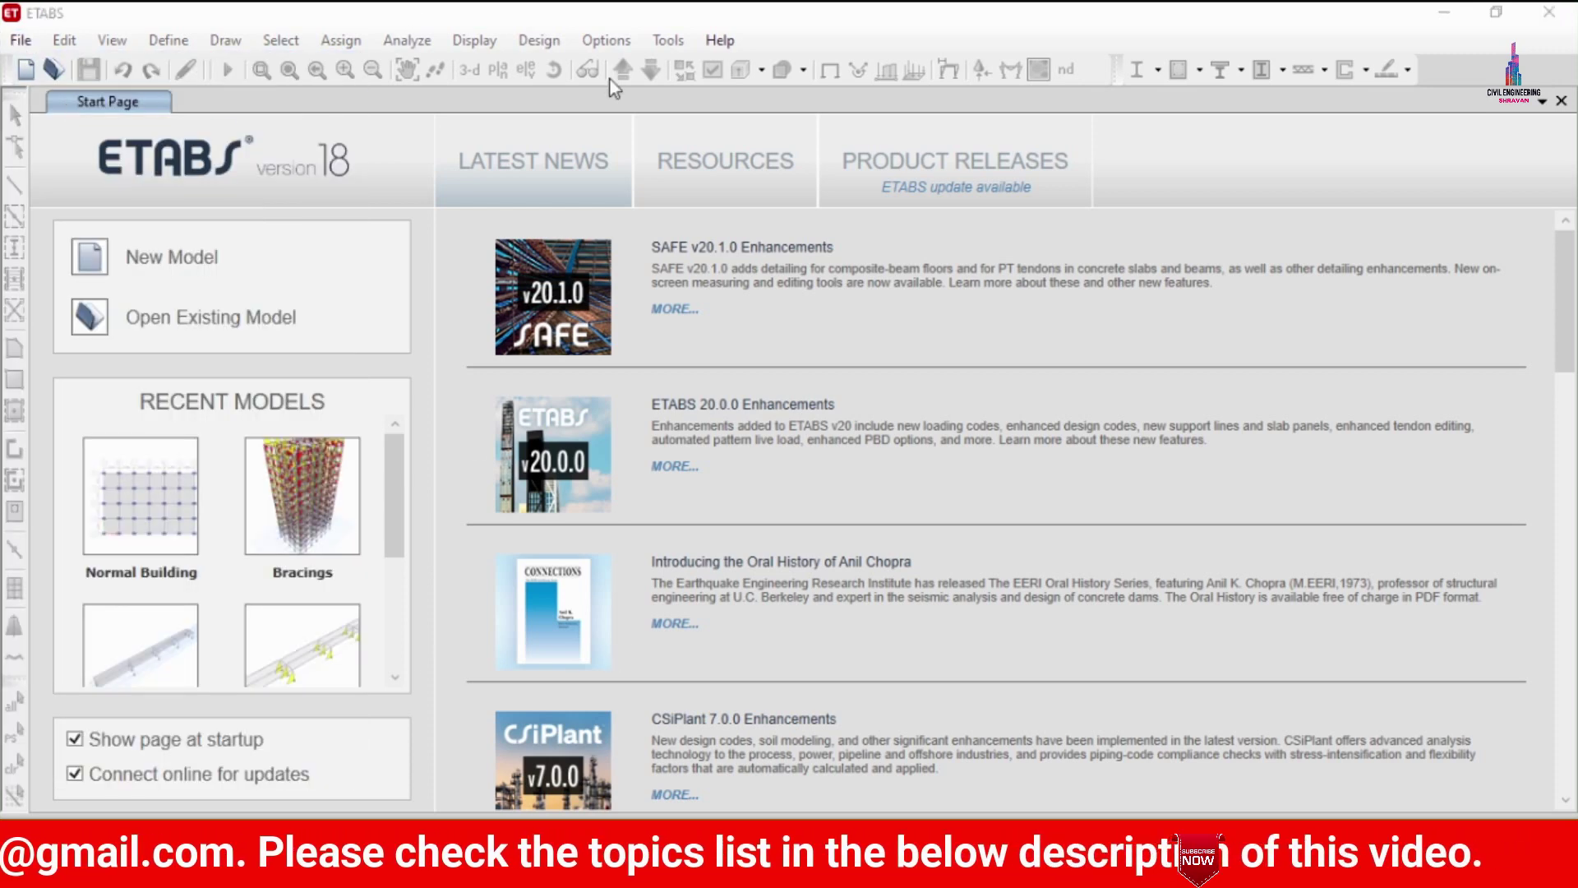
left_click(296, 196)
double_click(294, 195)
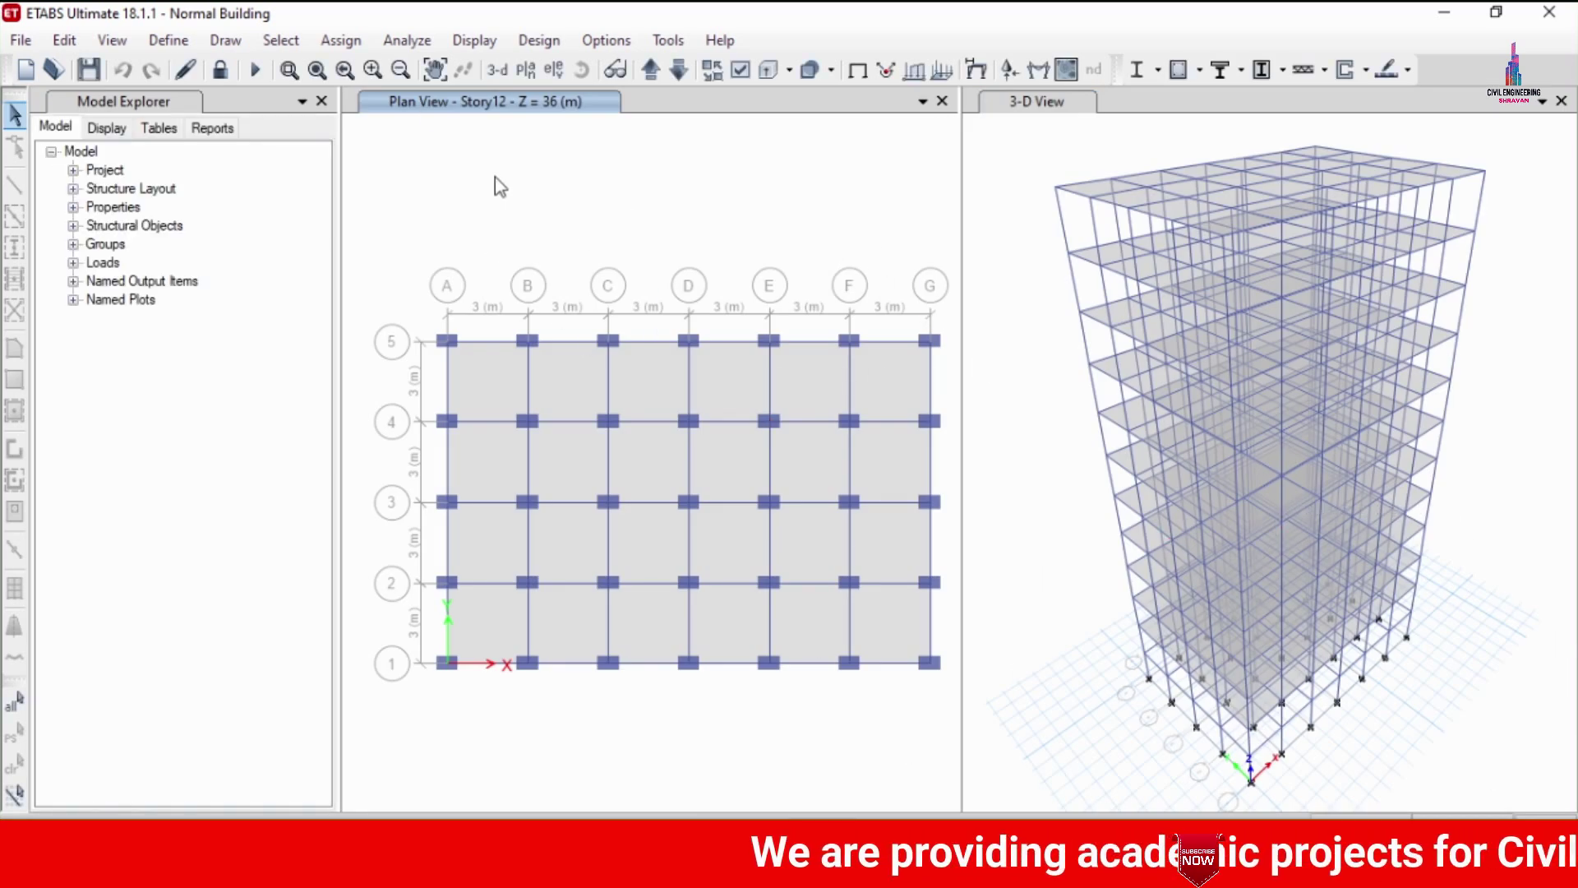
Launch a second ETABS 18 session and open Bracings.EDB from Desktop > ER.
left_click(1443, 13)
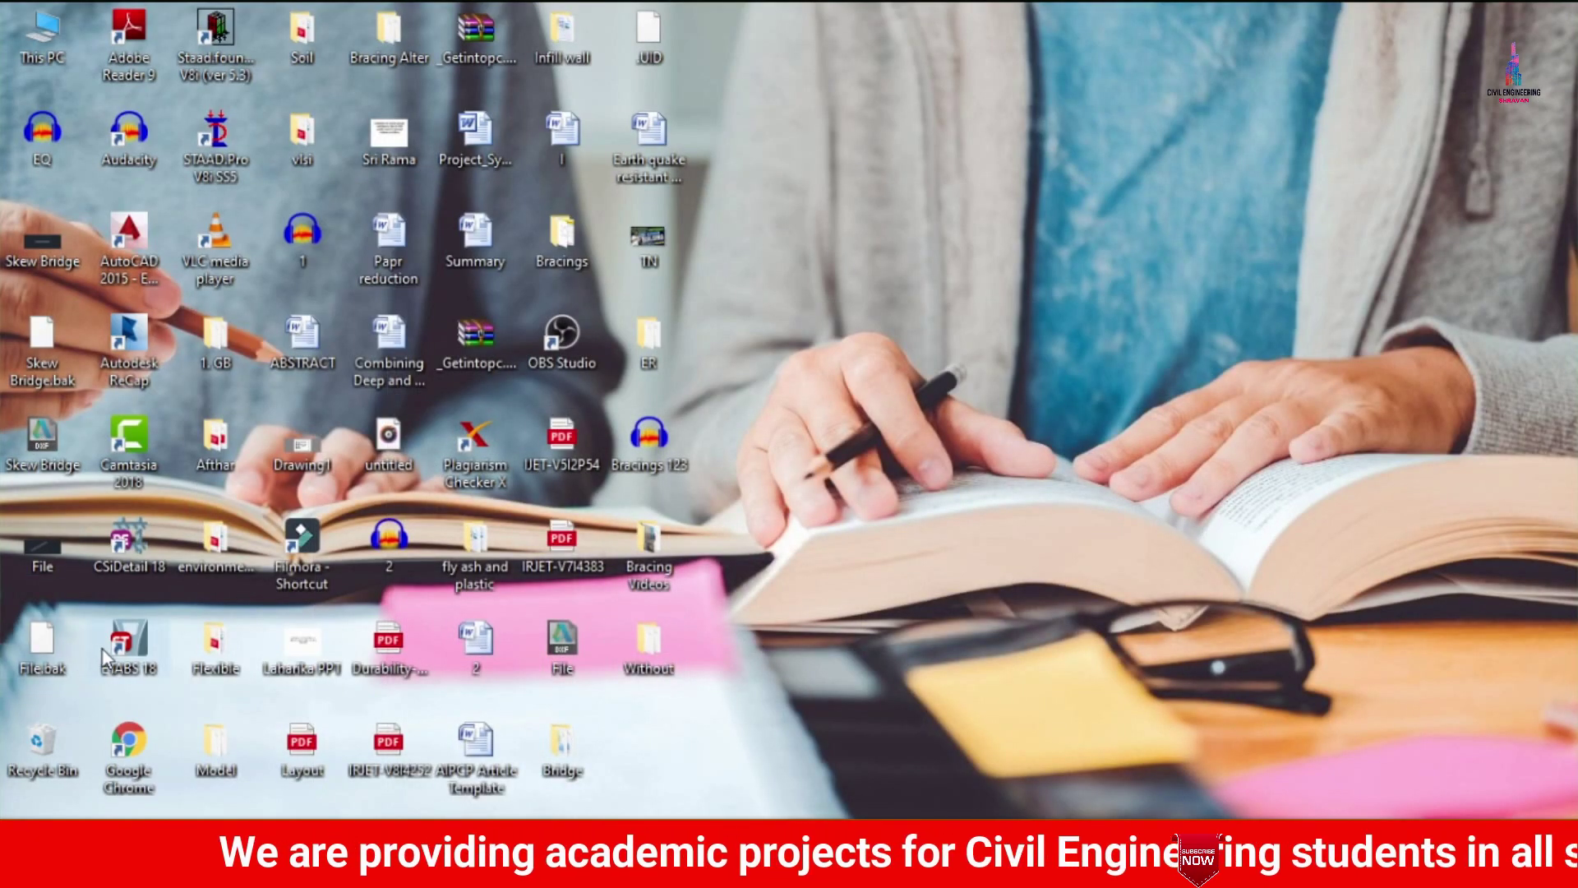
double_click(123, 654)
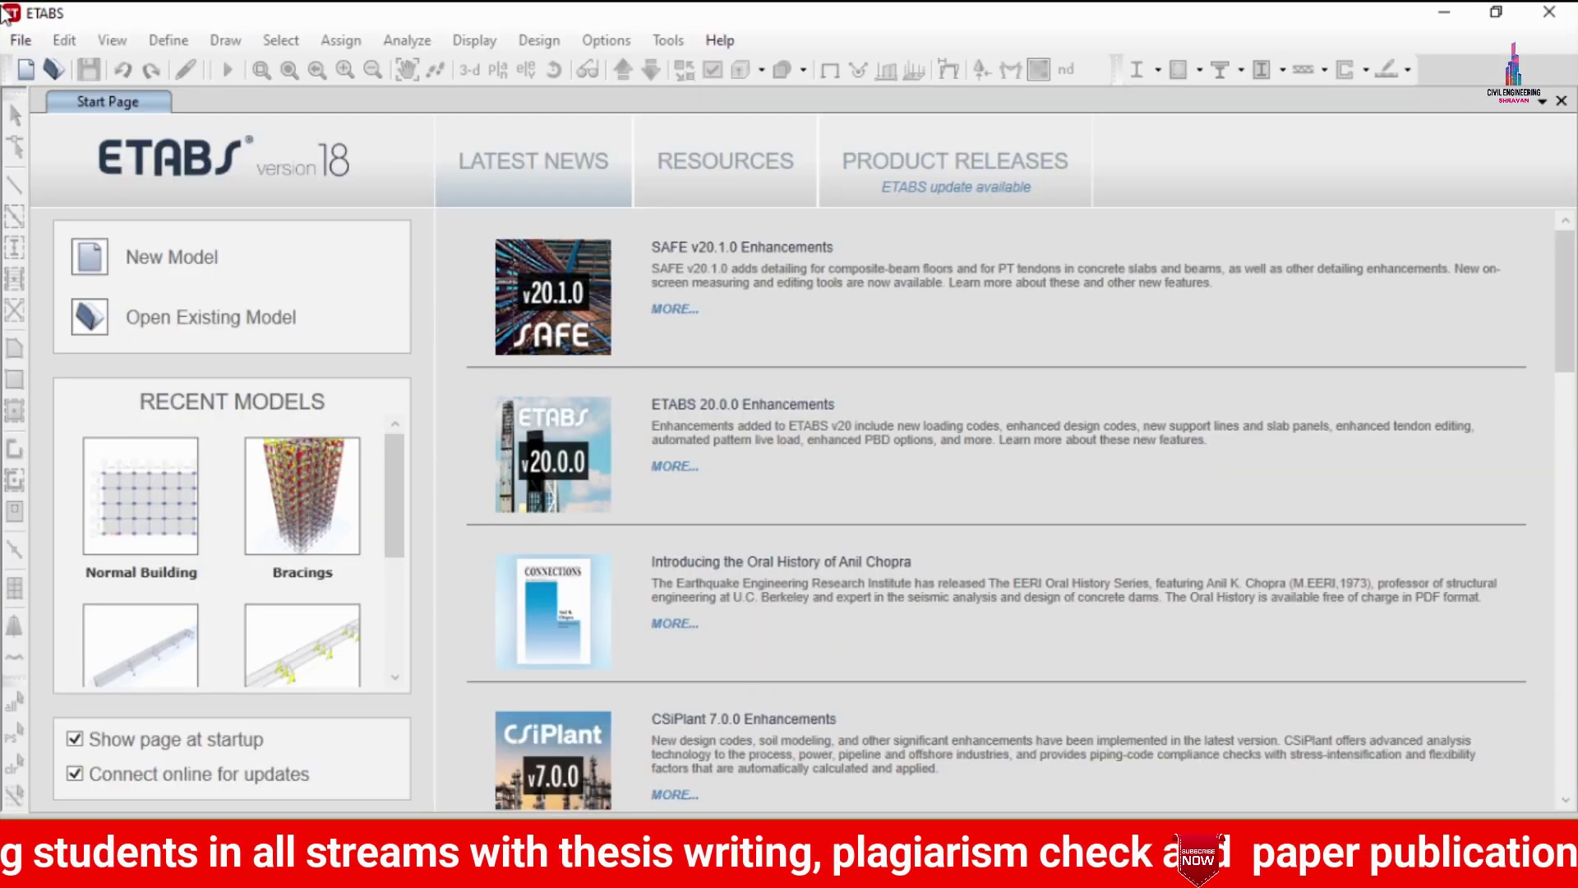
left_click(21, 39)
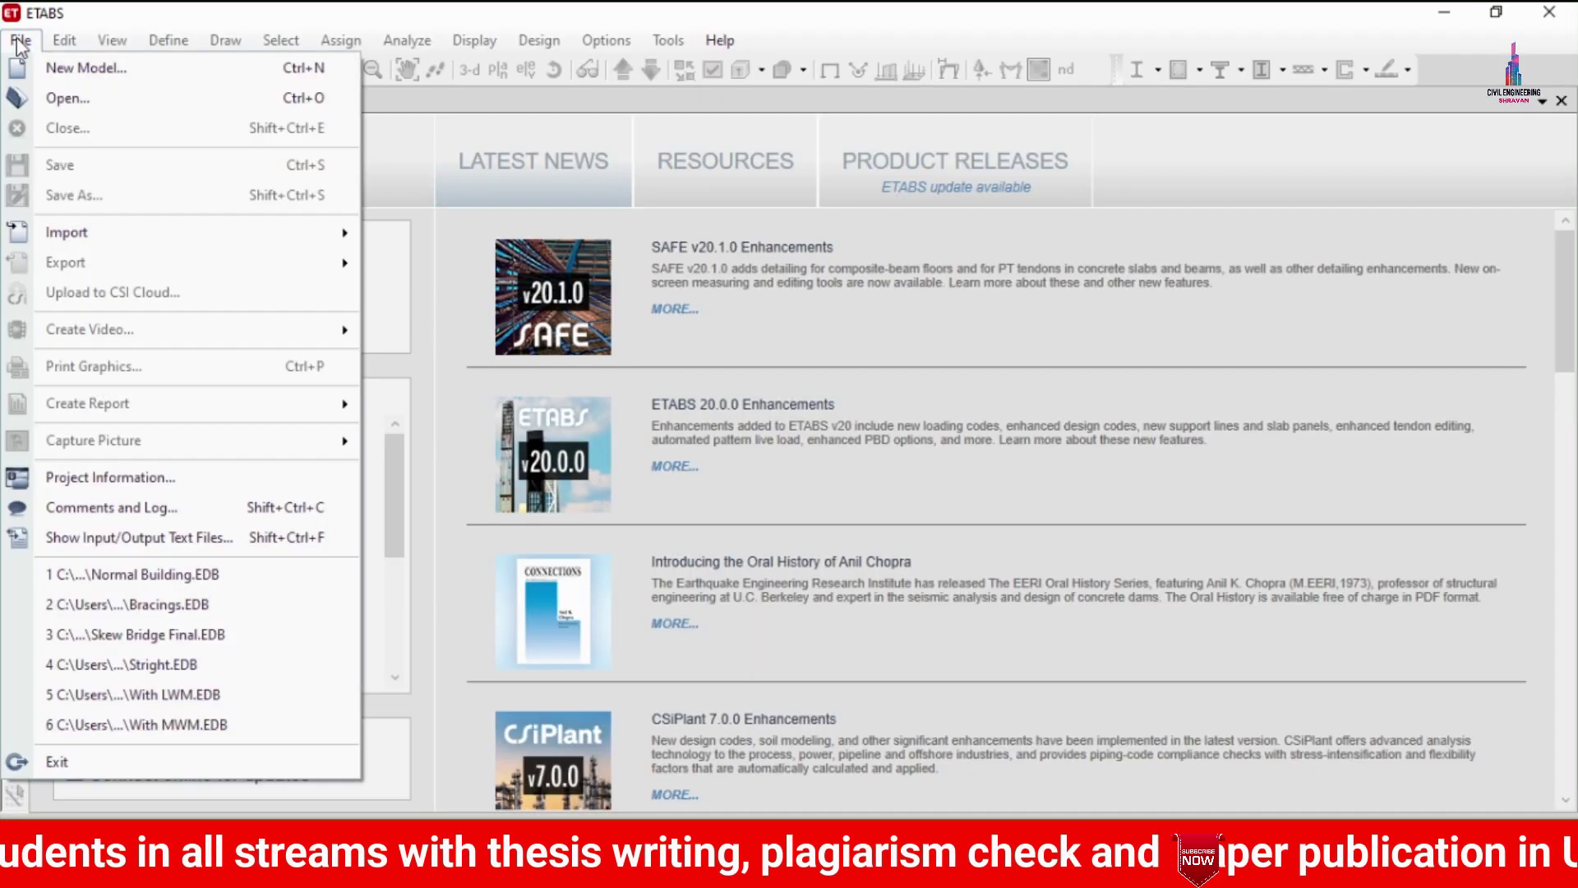
left_click(49, 99)
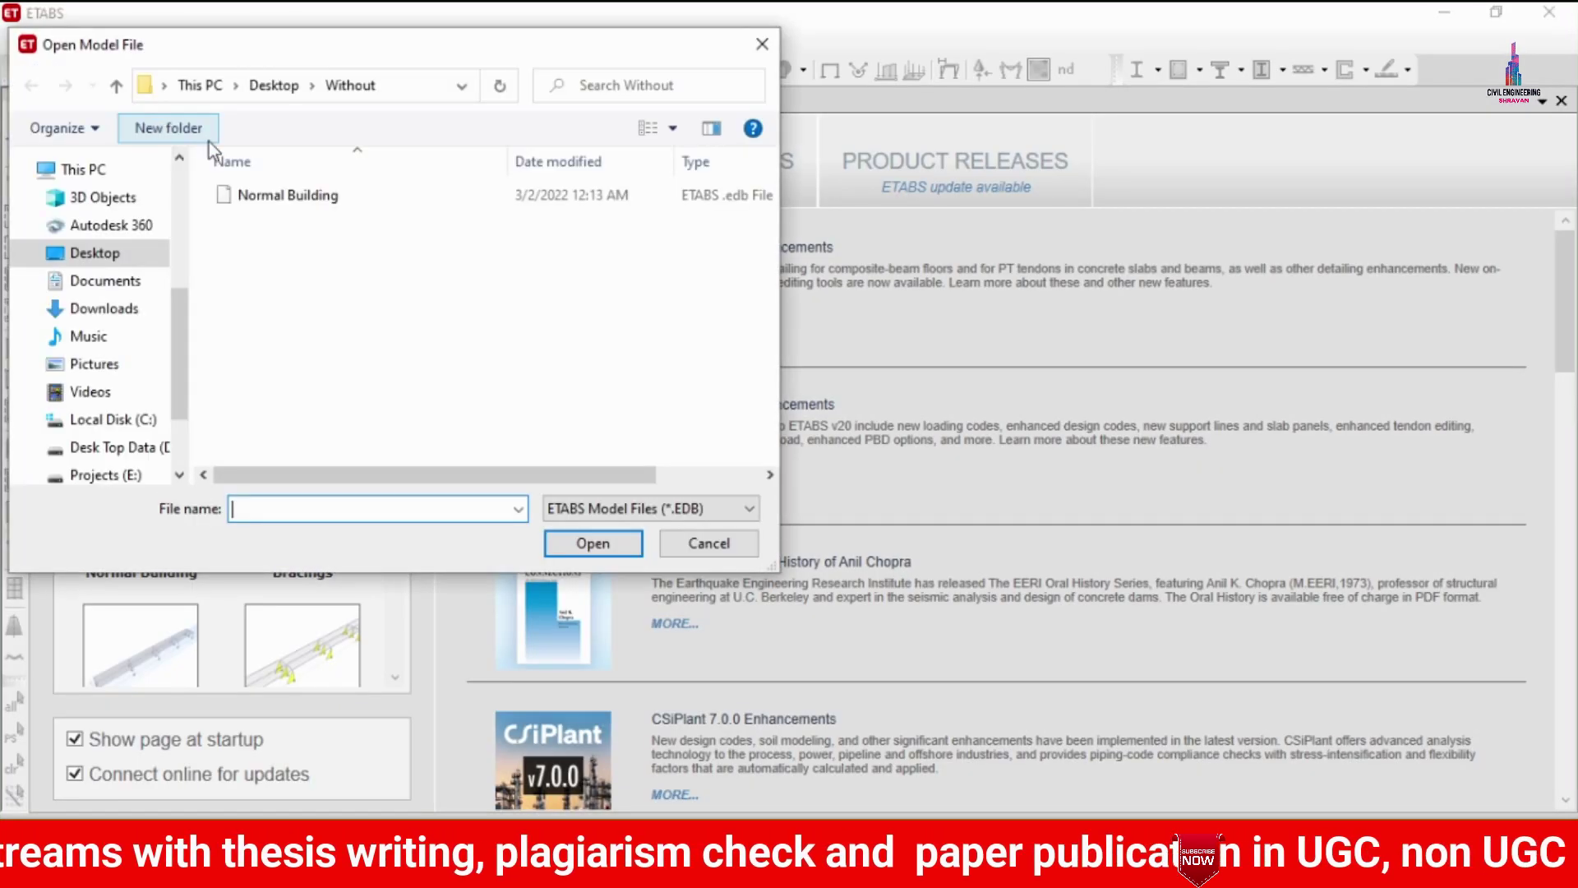
left_click(275, 90)
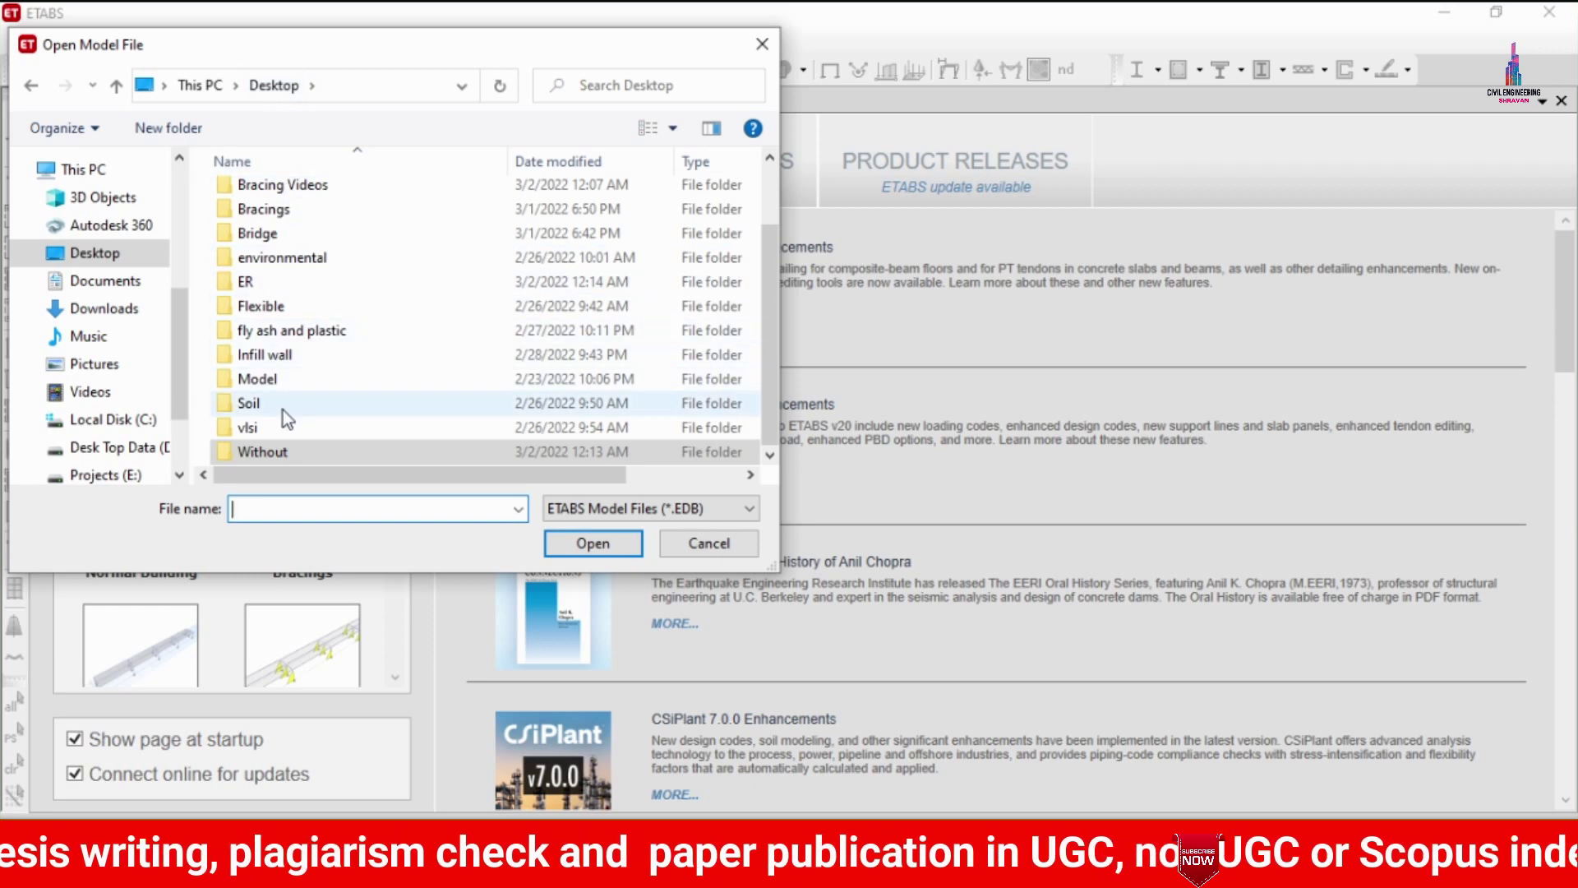
double_click(315, 289)
double_click(309, 203)
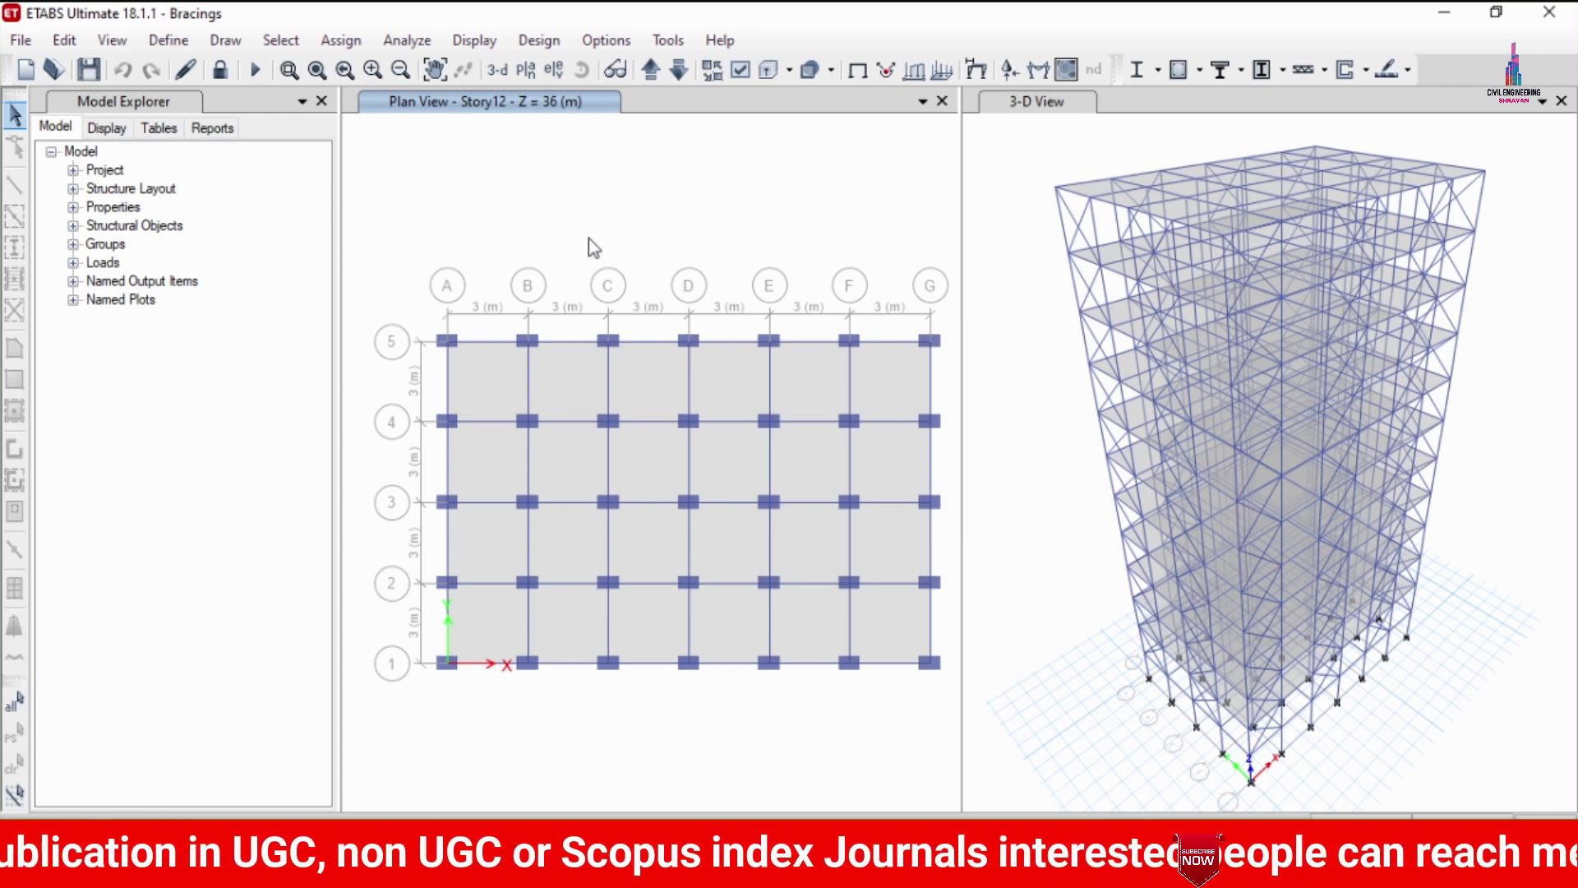
Switch between the Normal Building and Bracings windows, ending on Normal Building.
left_click(655, 736)
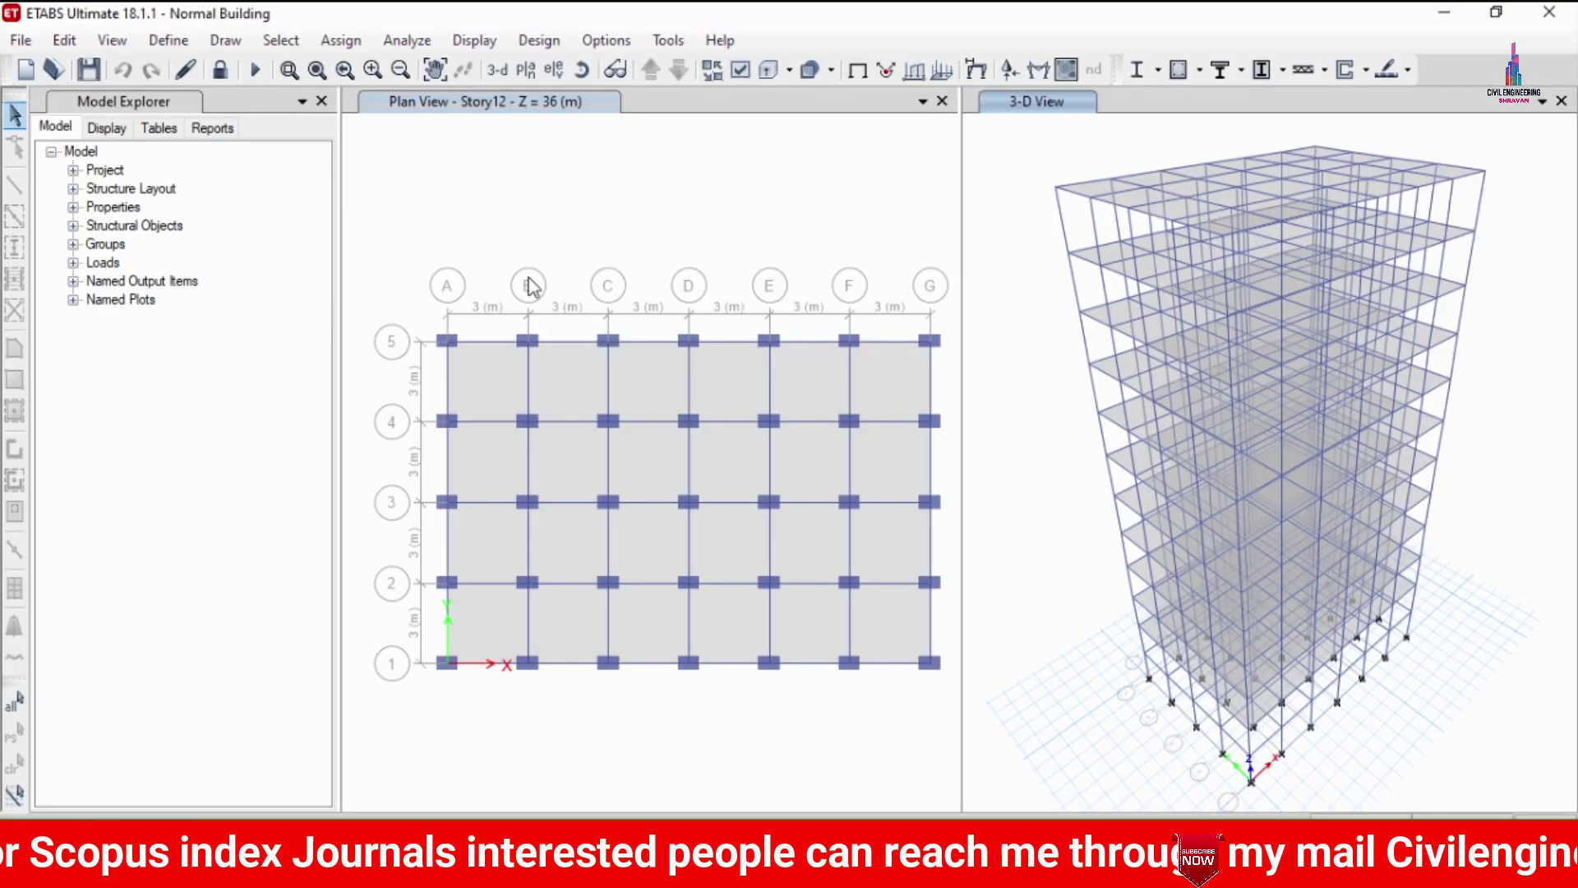
mouse_move(877, 870)
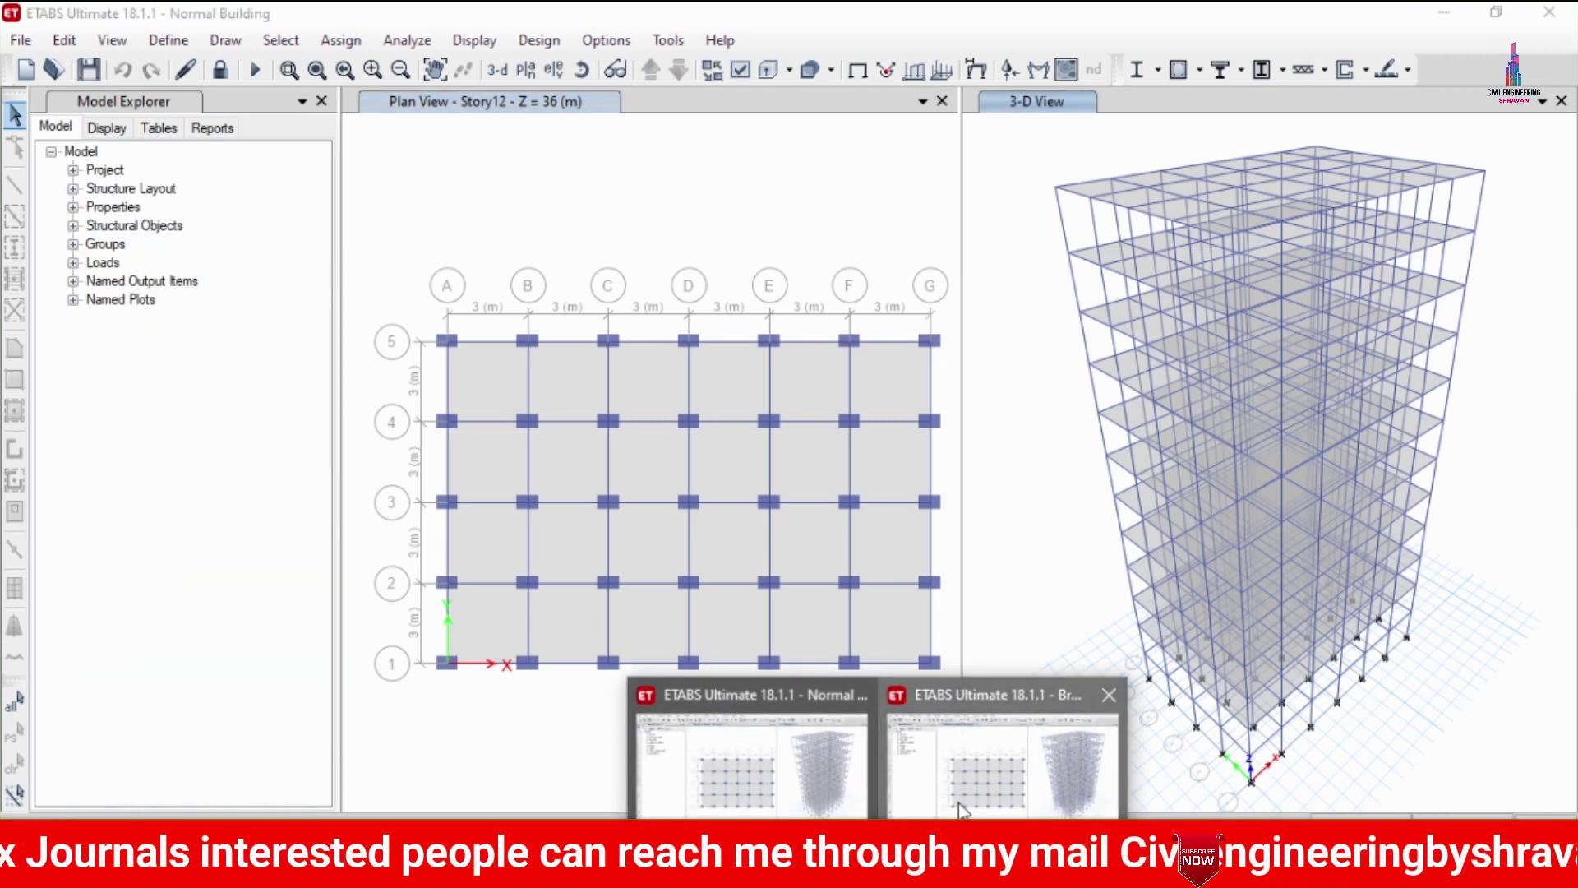
left_click(1002, 756)
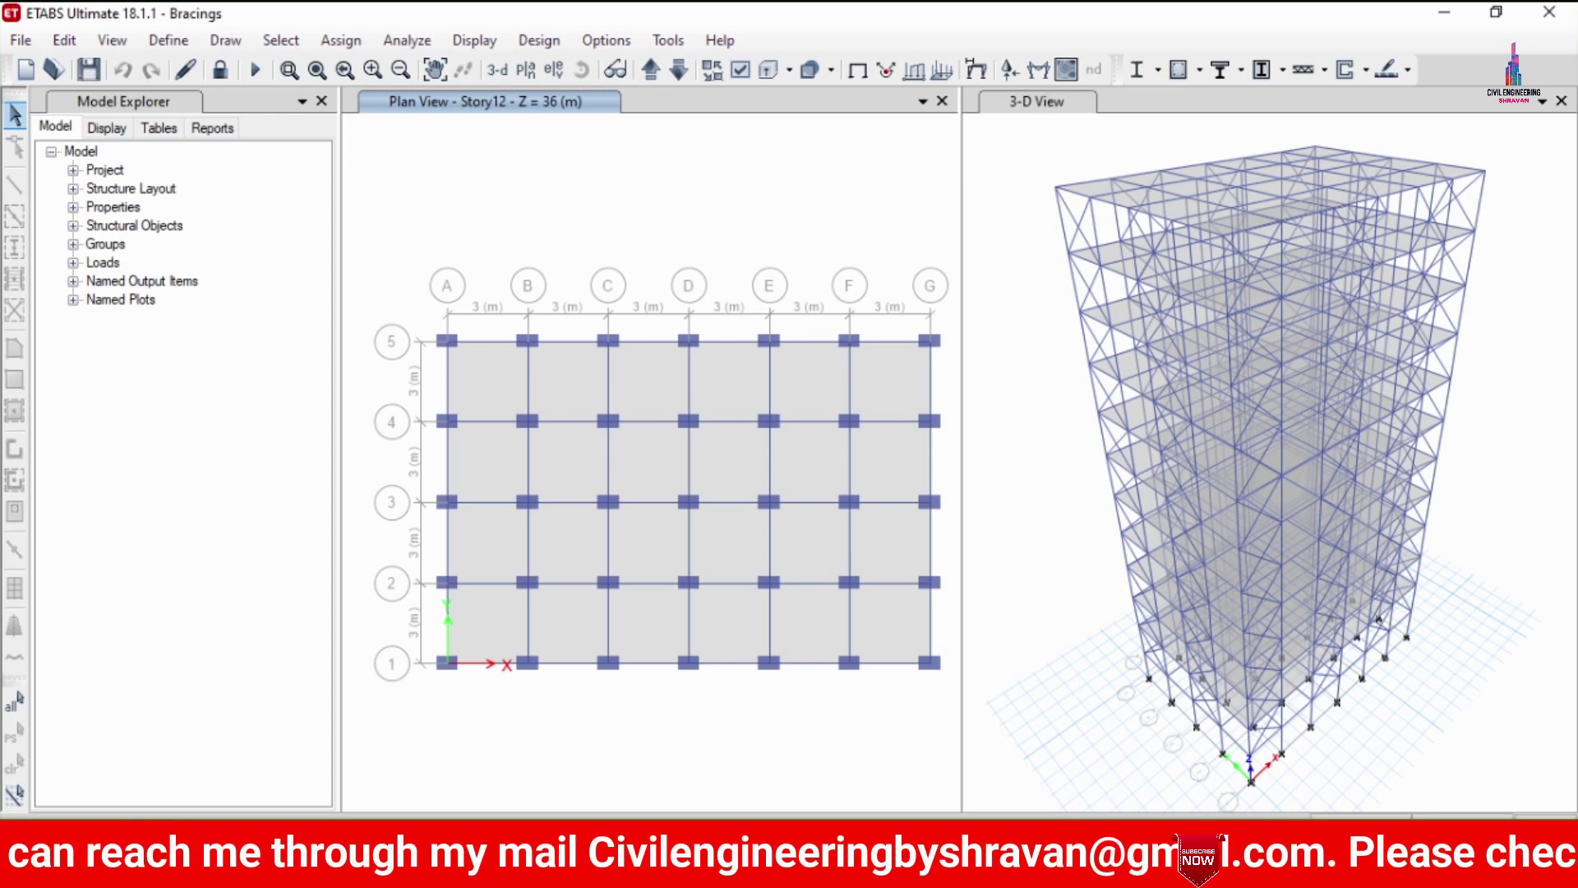
mouse_move(877, 869)
left_click(747, 756)
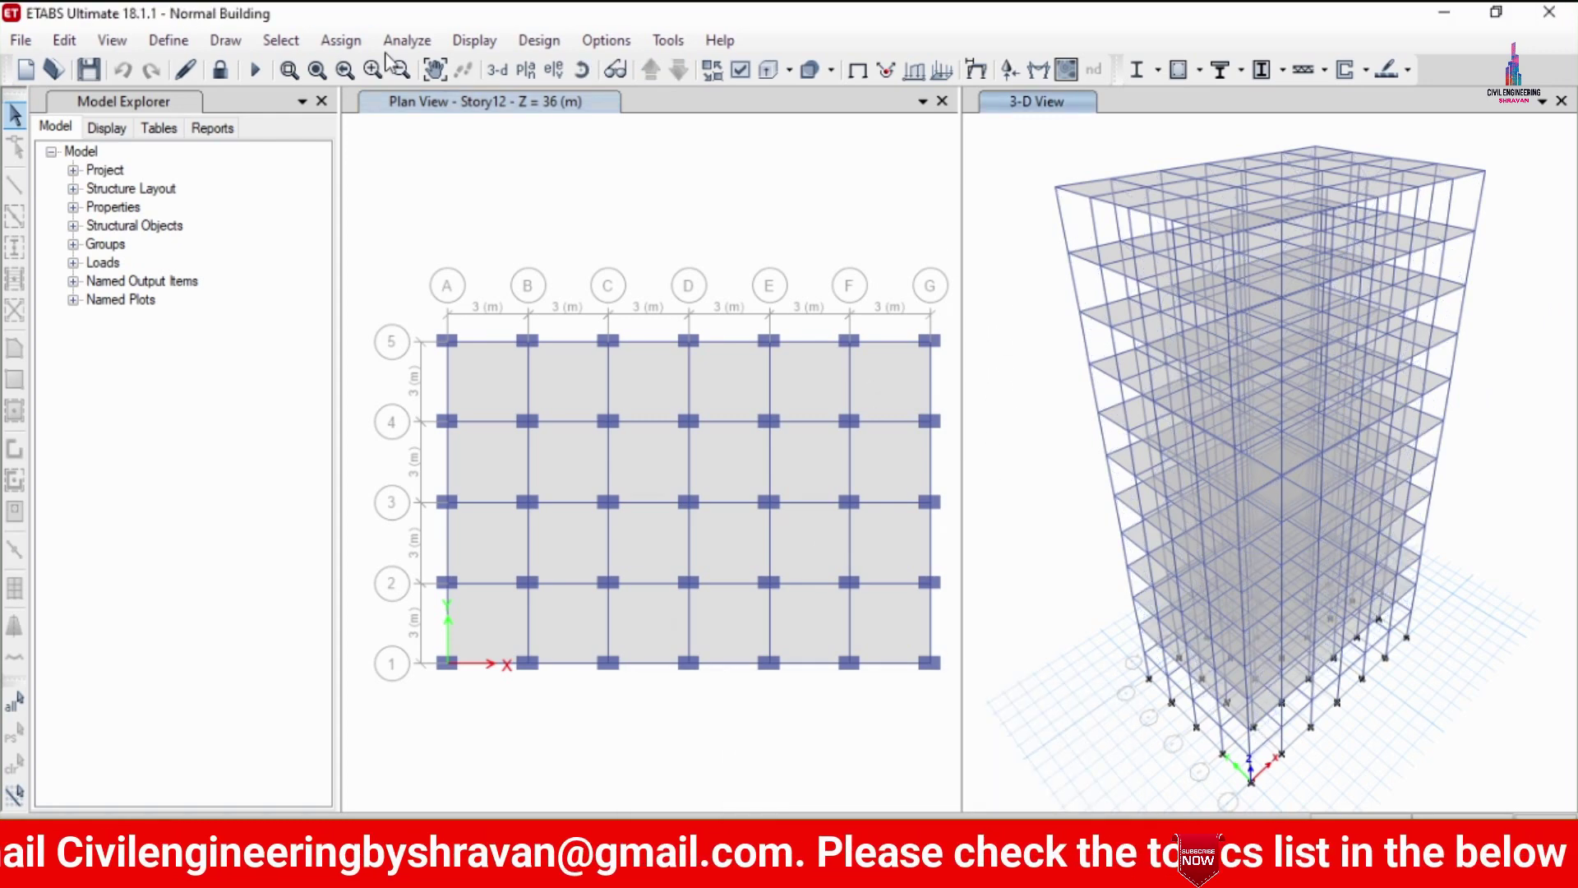
left_click(484, 42)
Display Normal Building's deformed shape for load case EQX in the 3-D view.
left_click(521, 143)
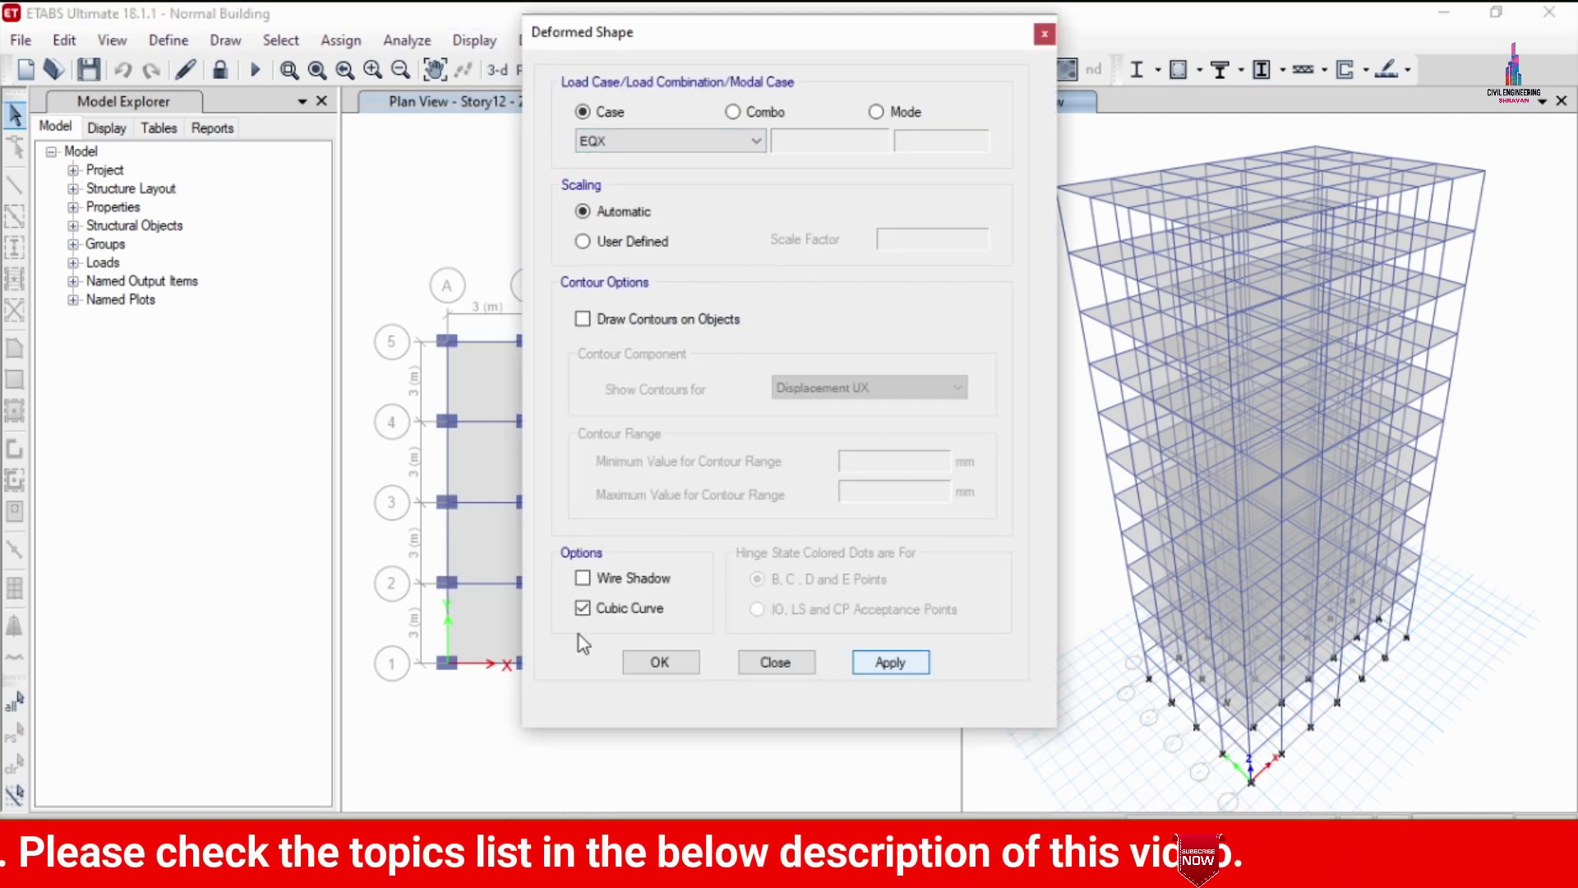
left_click(667, 664)
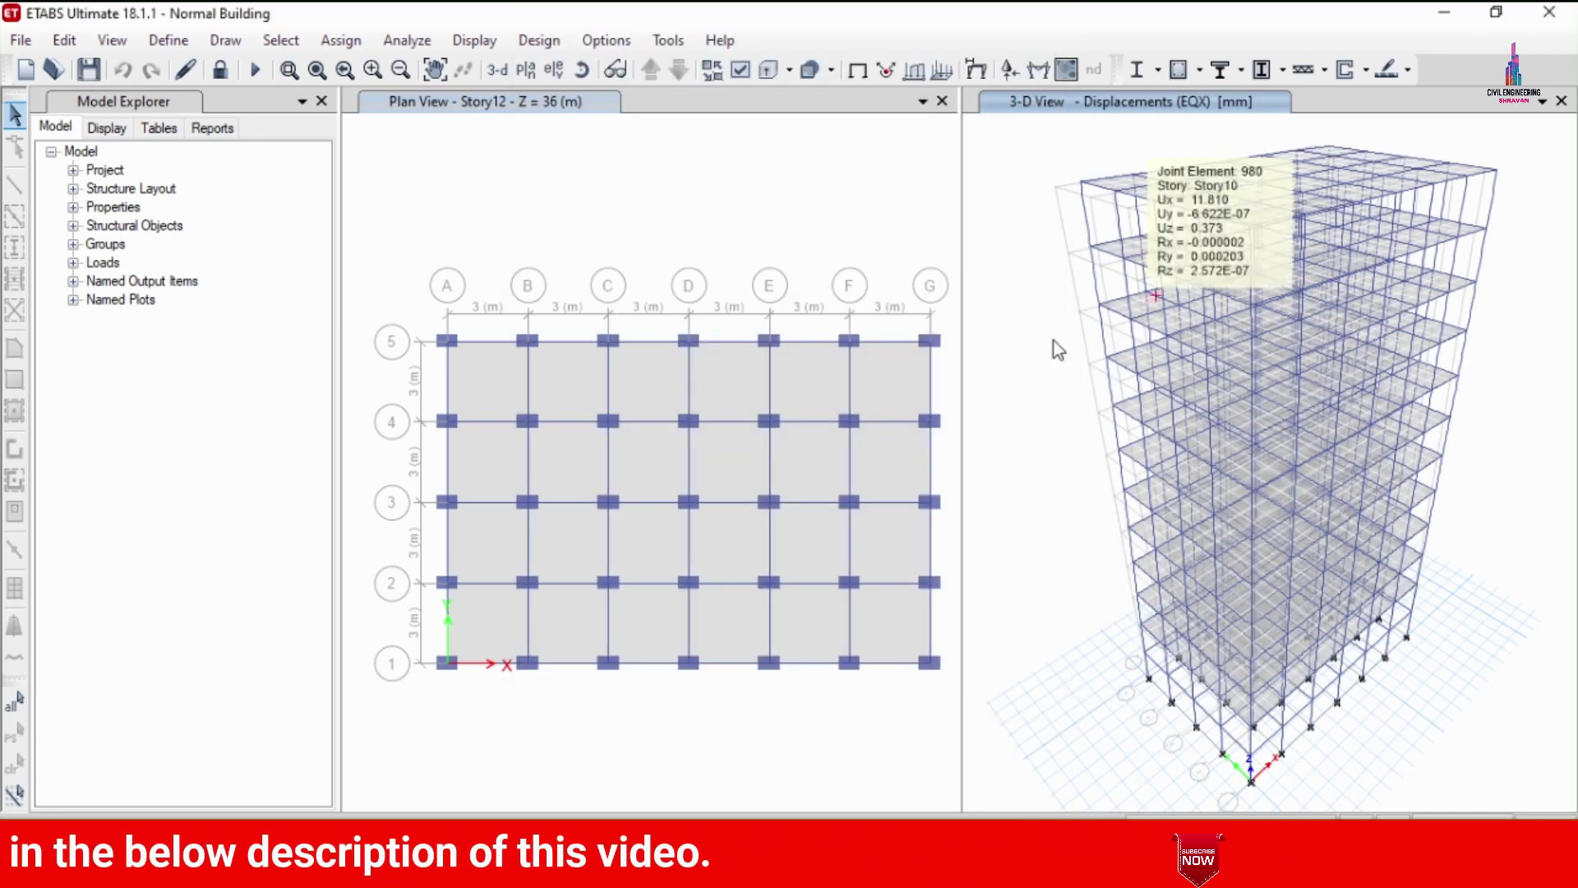
mouse_move(708, 872)
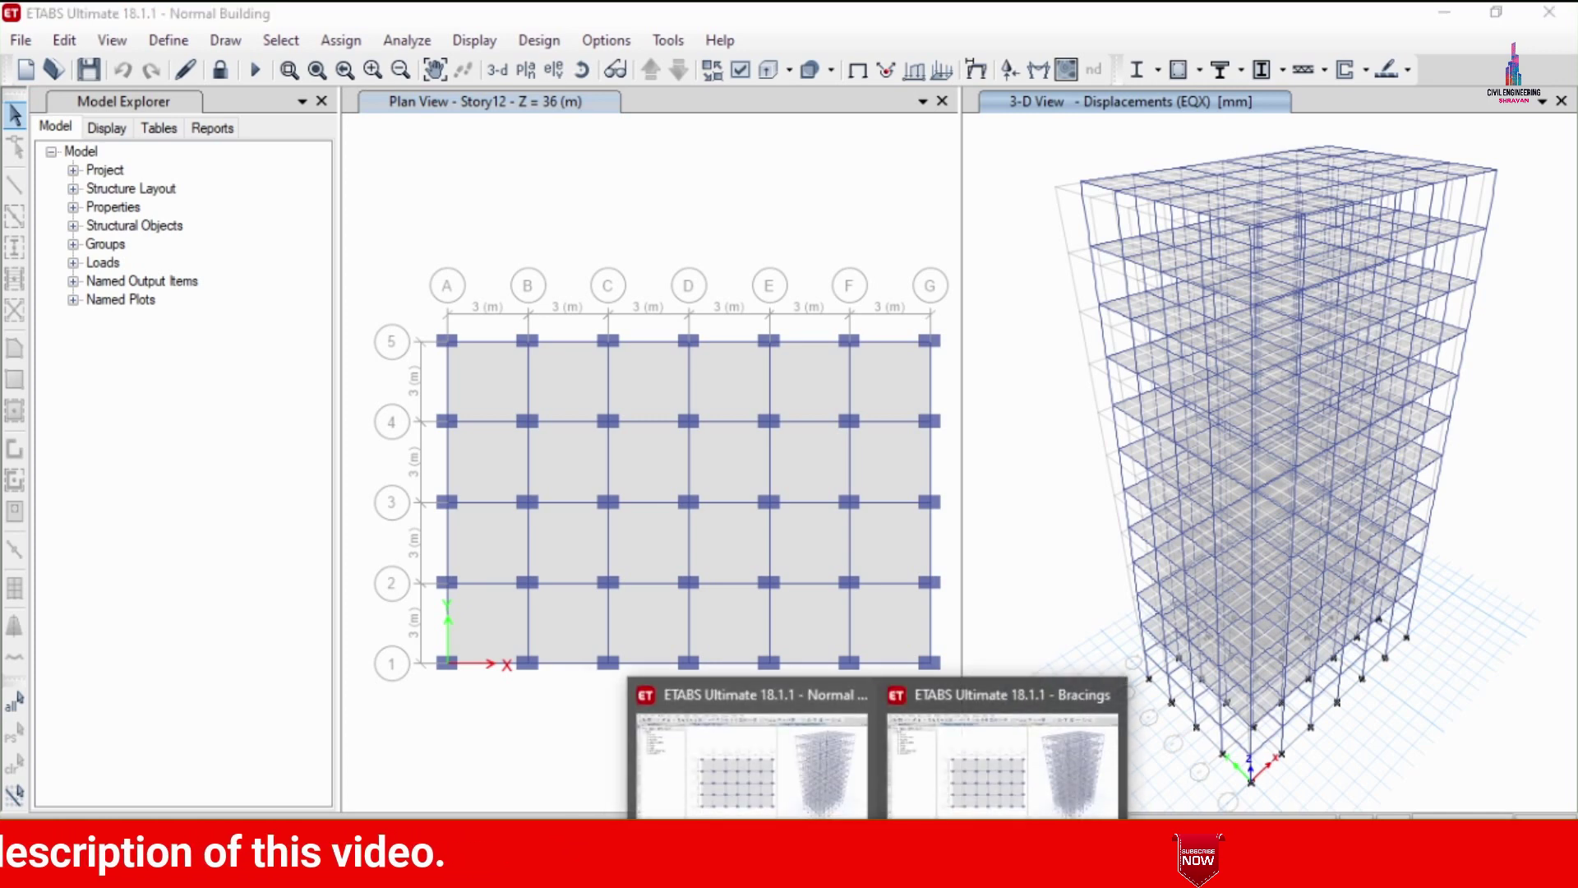
Show the Bracings model's EQX deformed shape in 3-D, then return to Normal Building.
left_click(939, 774)
left_click(992, 149)
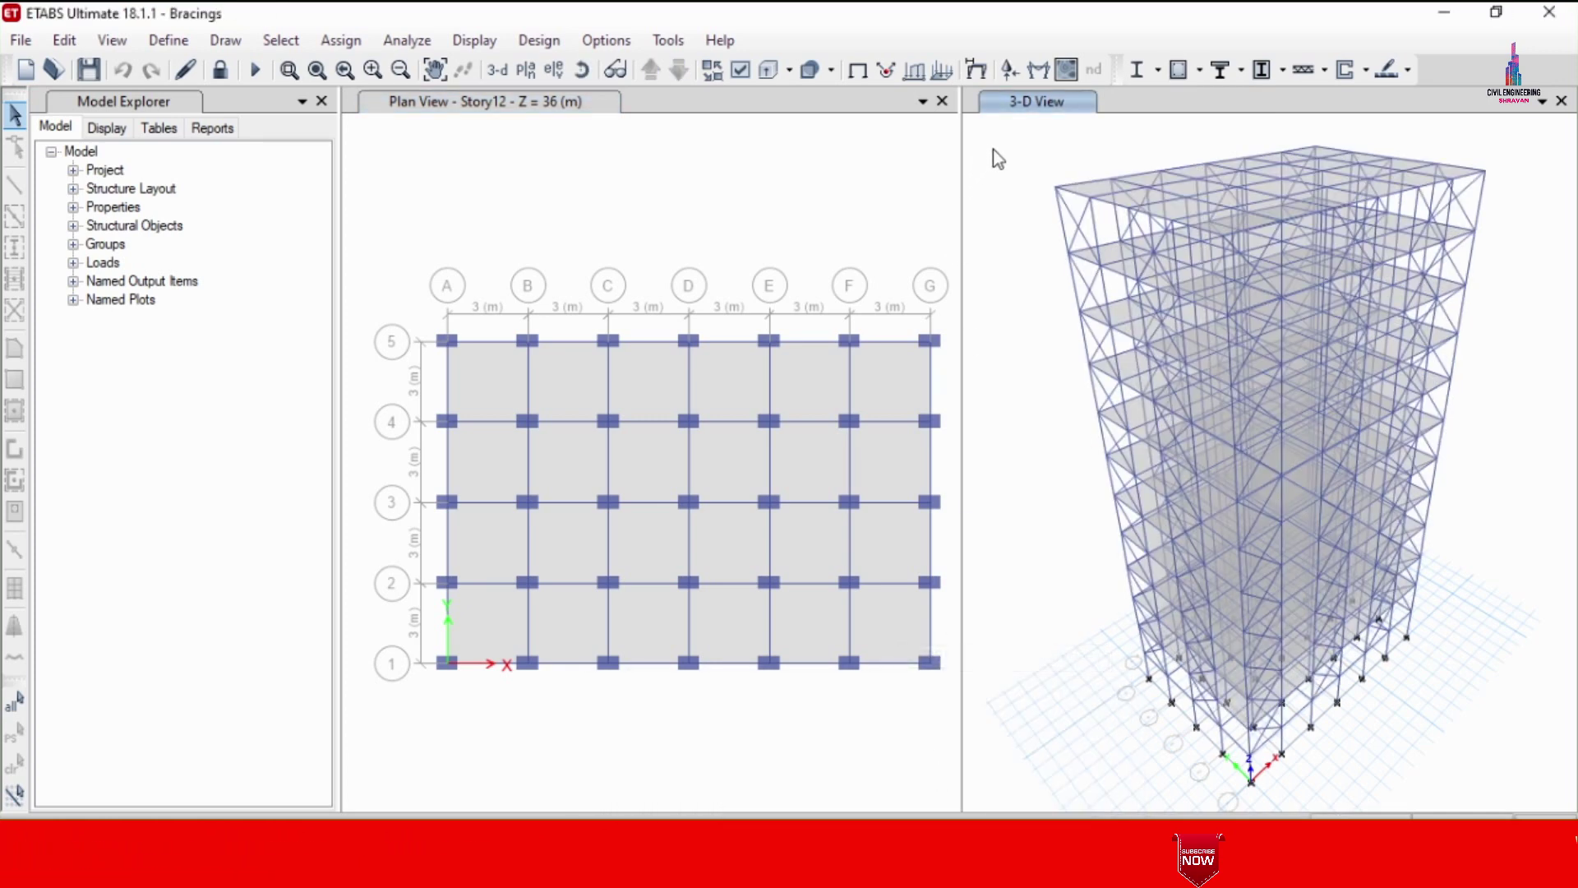
left_click(475, 40)
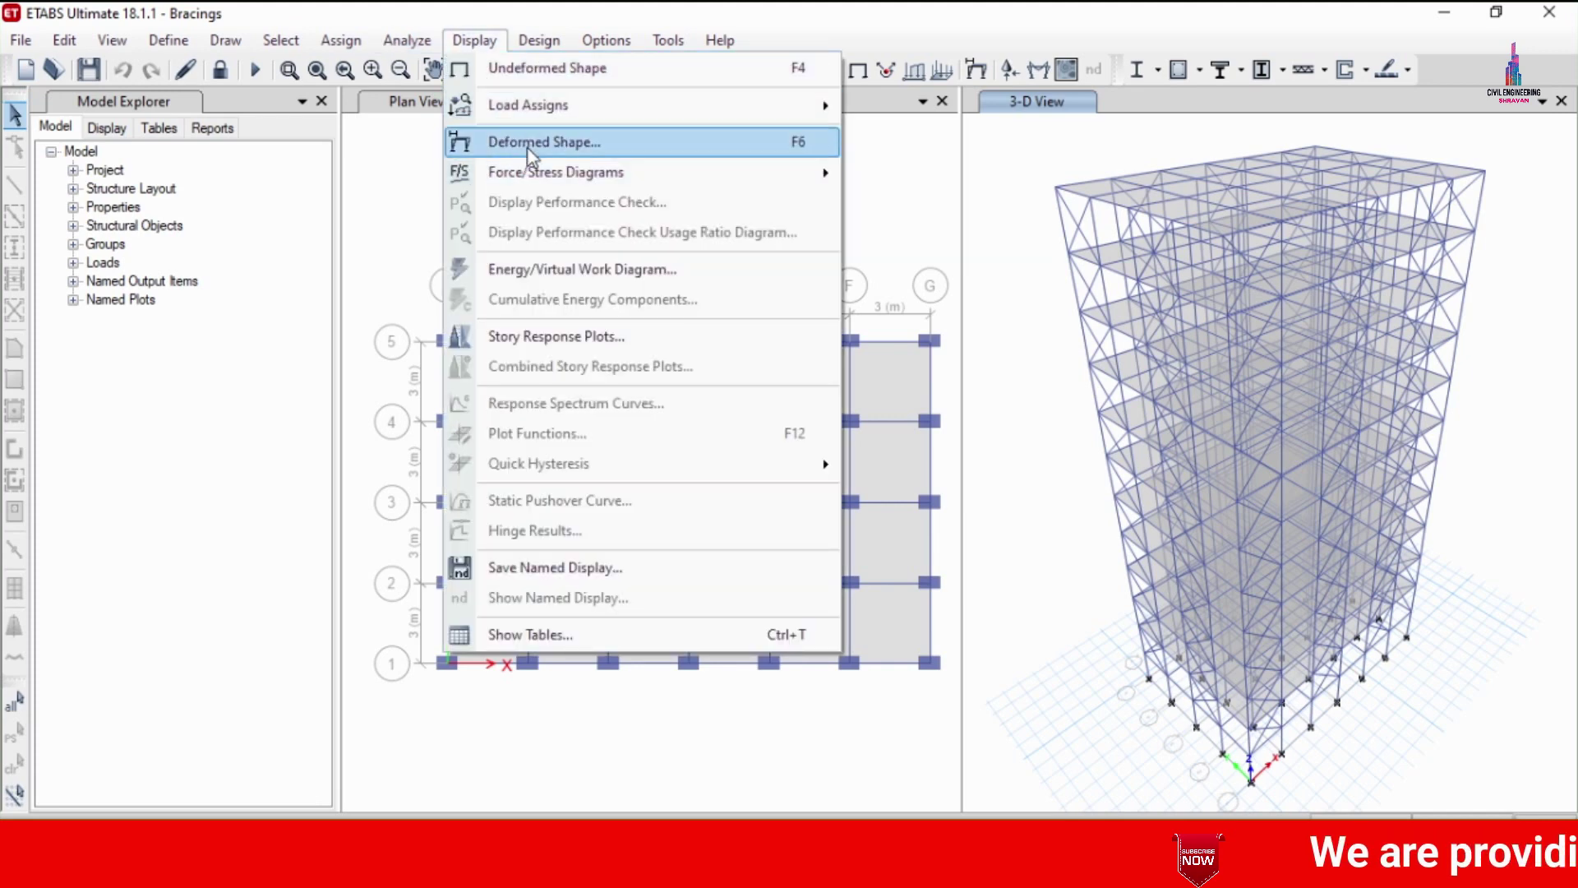
left_click(549, 137)
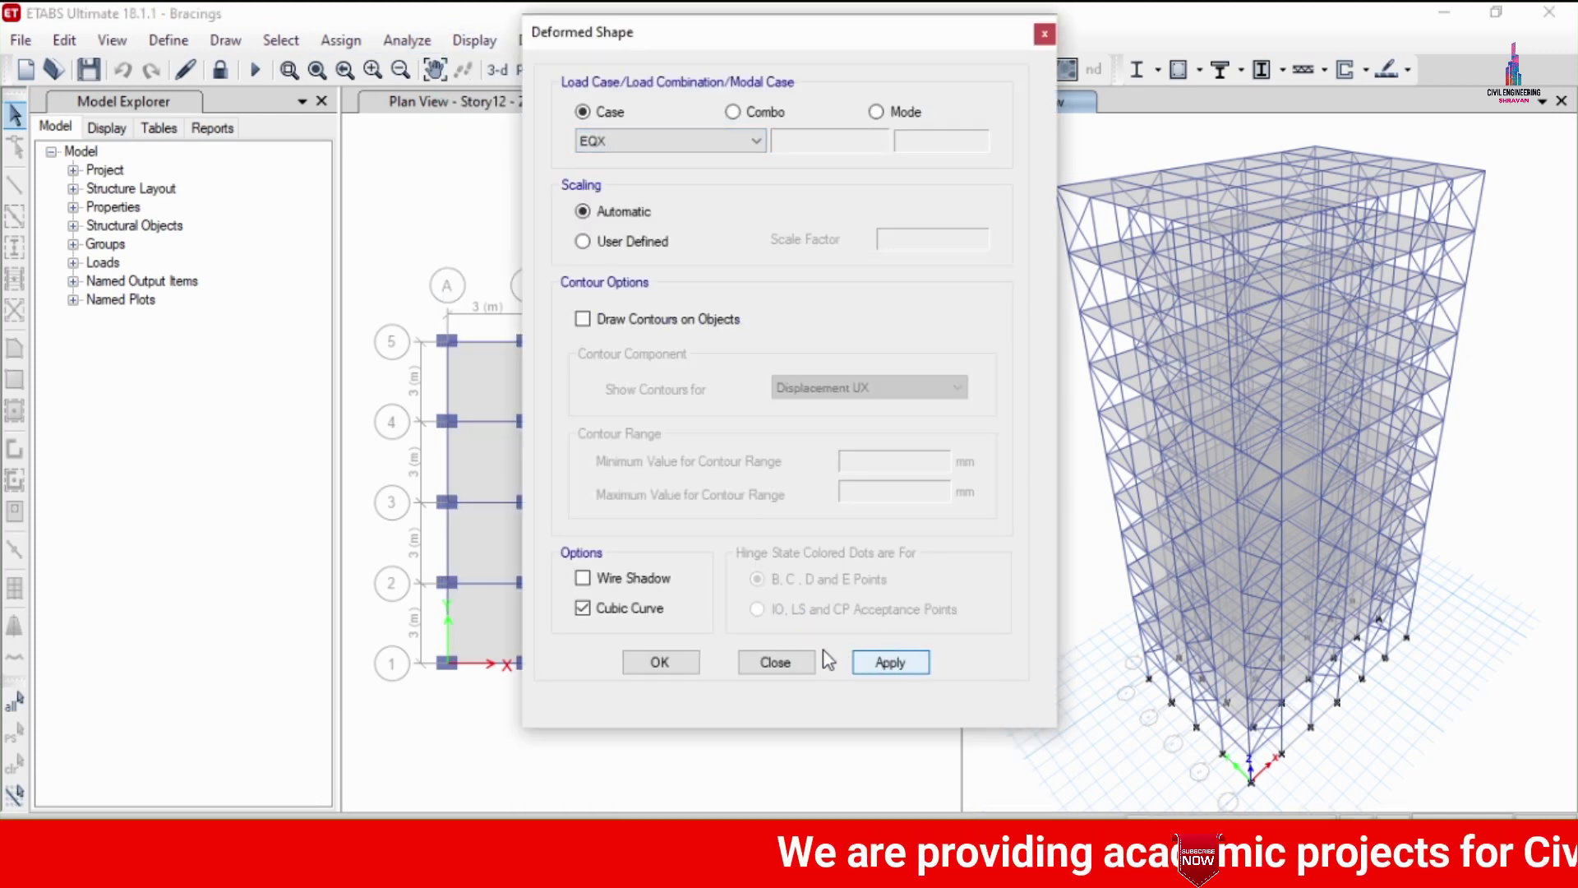
left_click(660, 664)
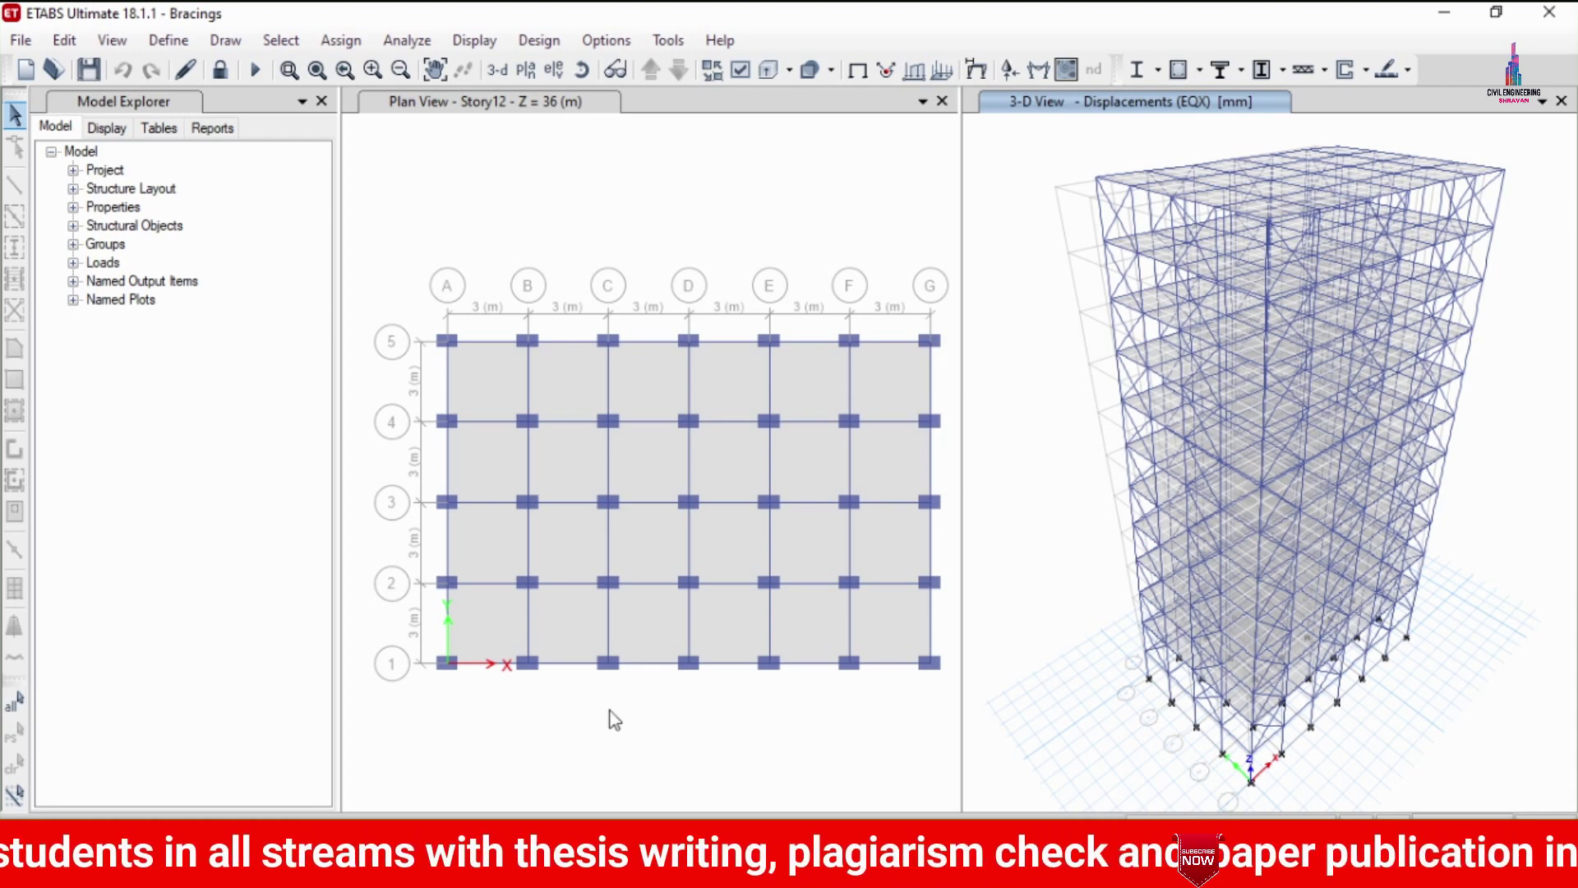
mouse_move(877, 875)
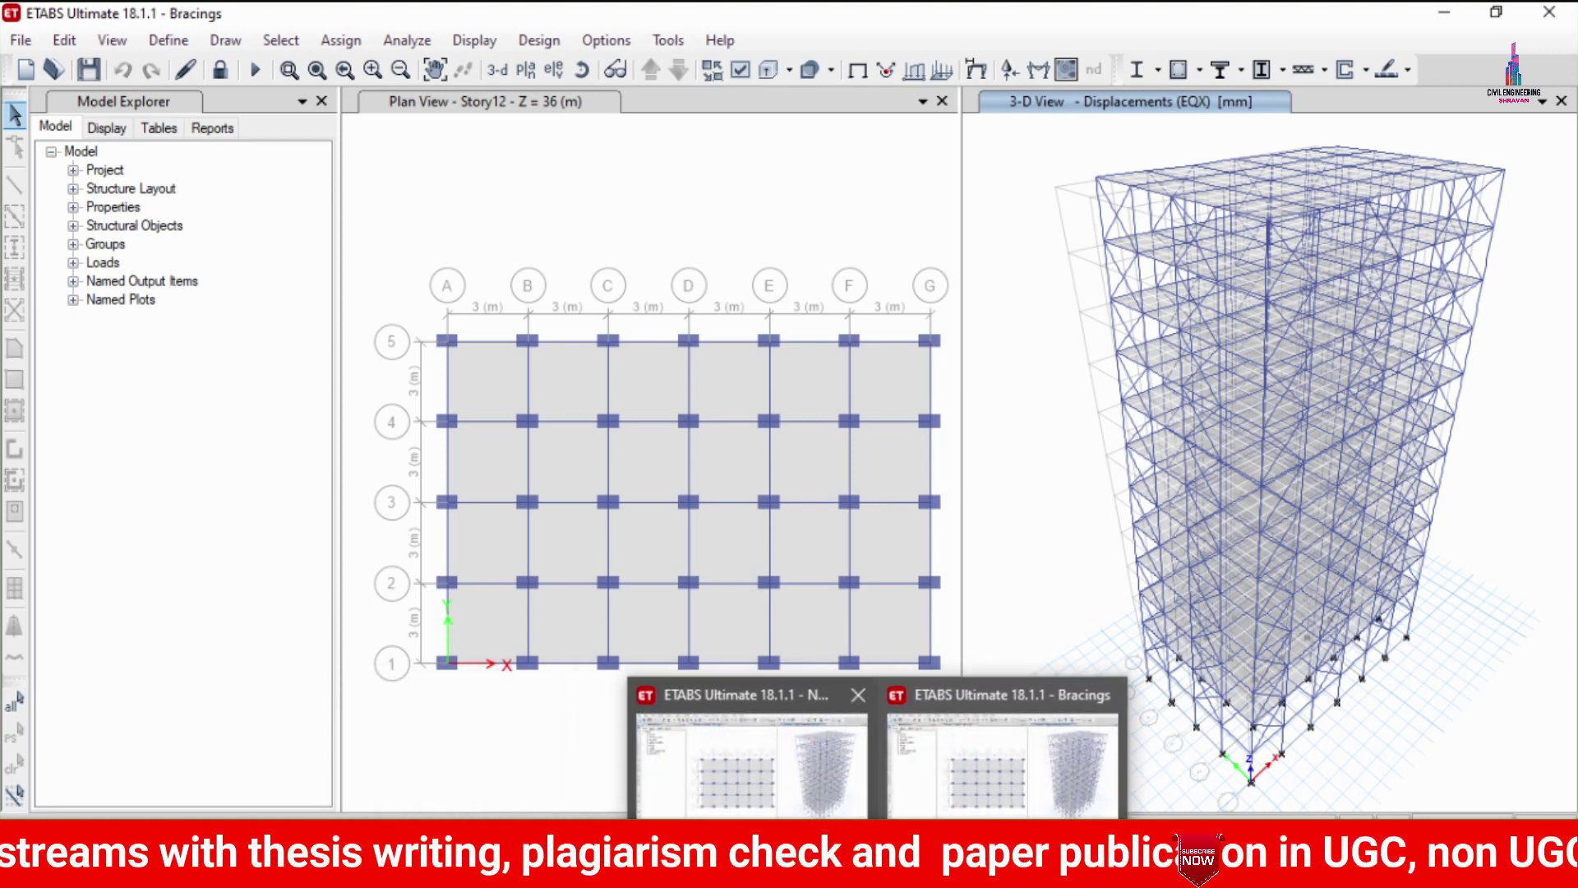
left_click(796, 766)
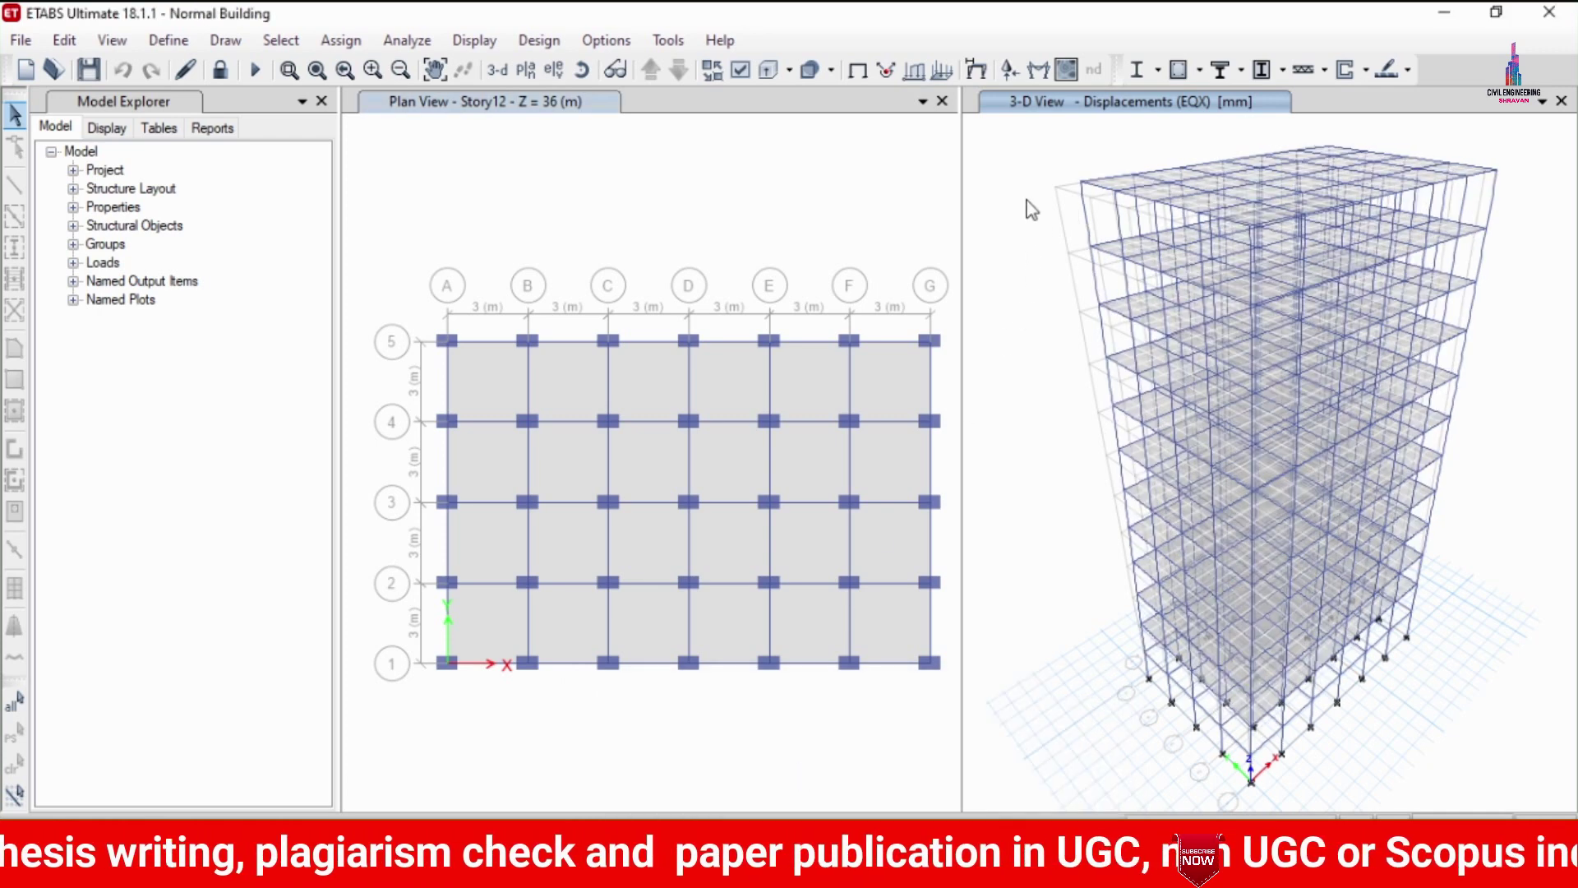
Limit the Show Tables load cases to EQX only, dropping EQY.
left_click(474, 39)
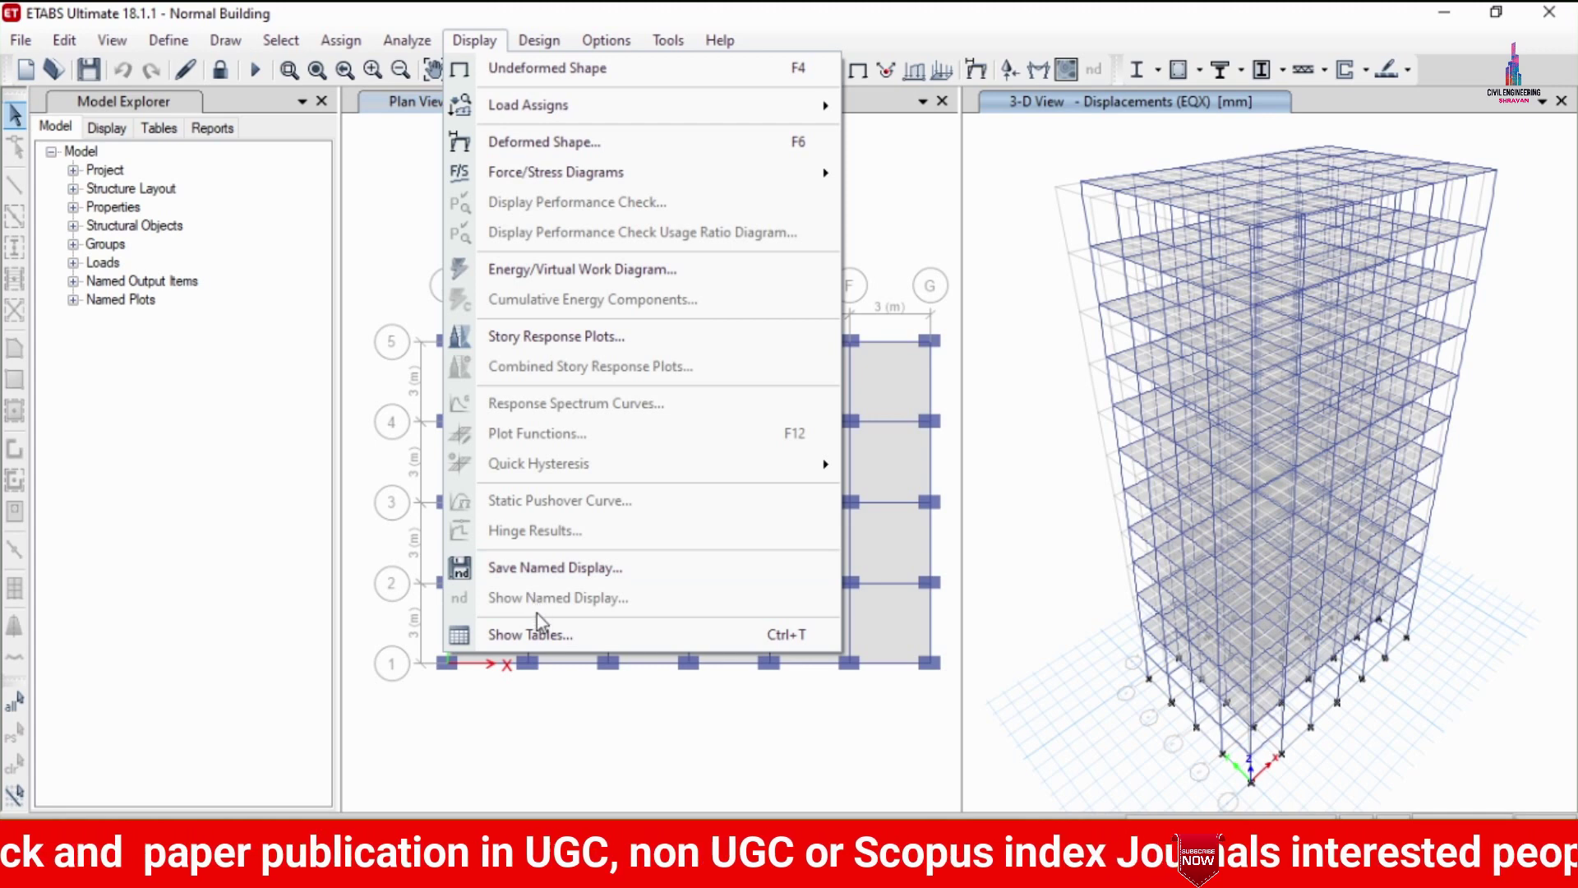
left_click(538, 634)
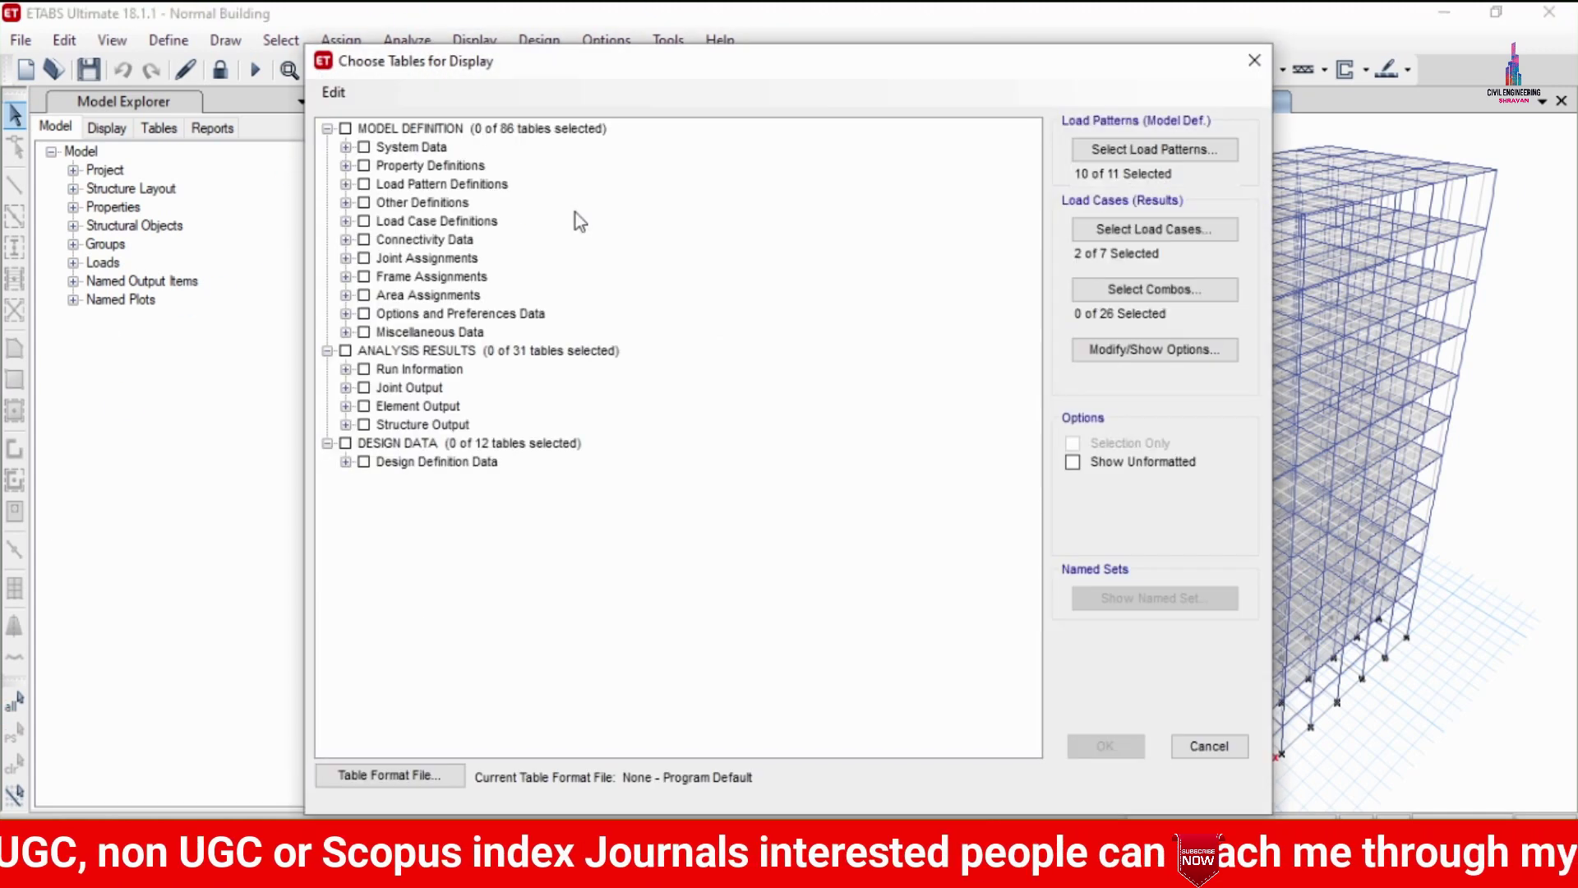
left_click(1147, 238)
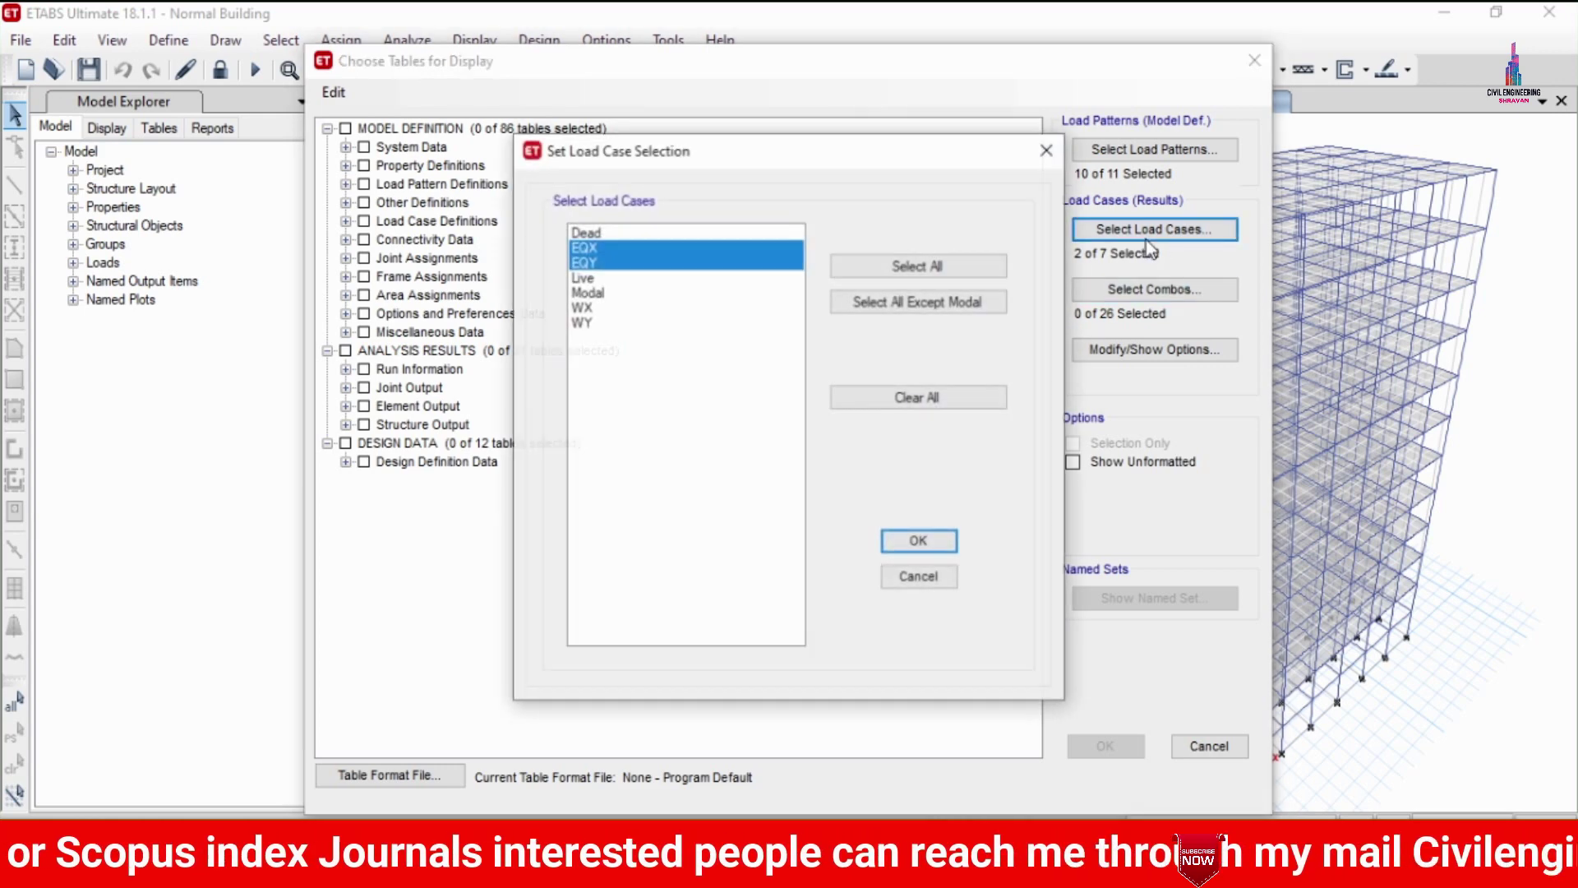
left_click(624, 247)
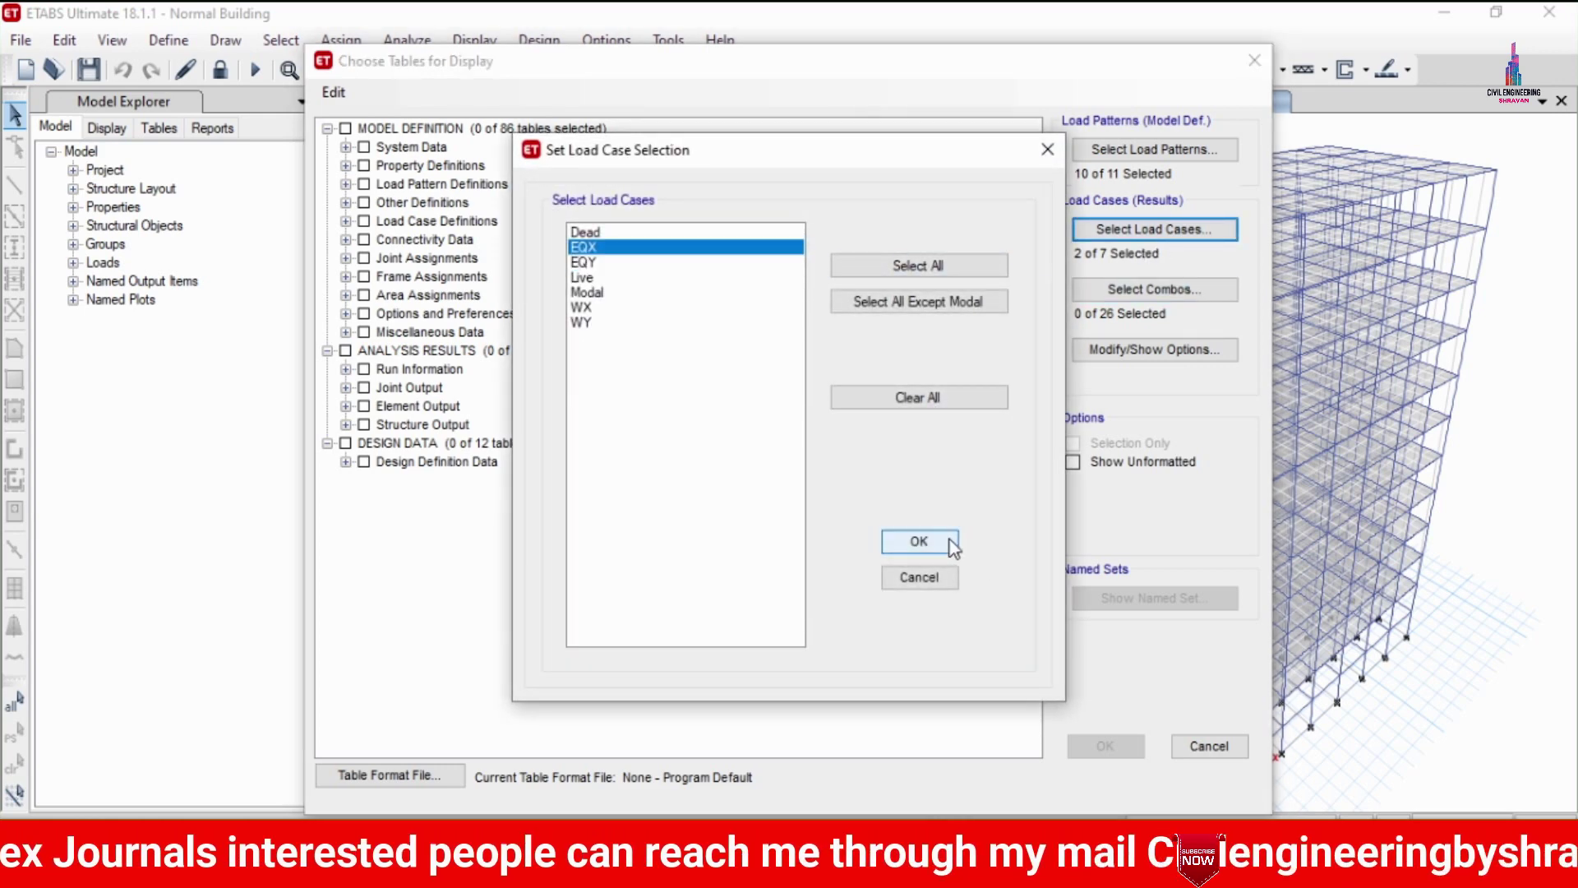
left_click(918, 540)
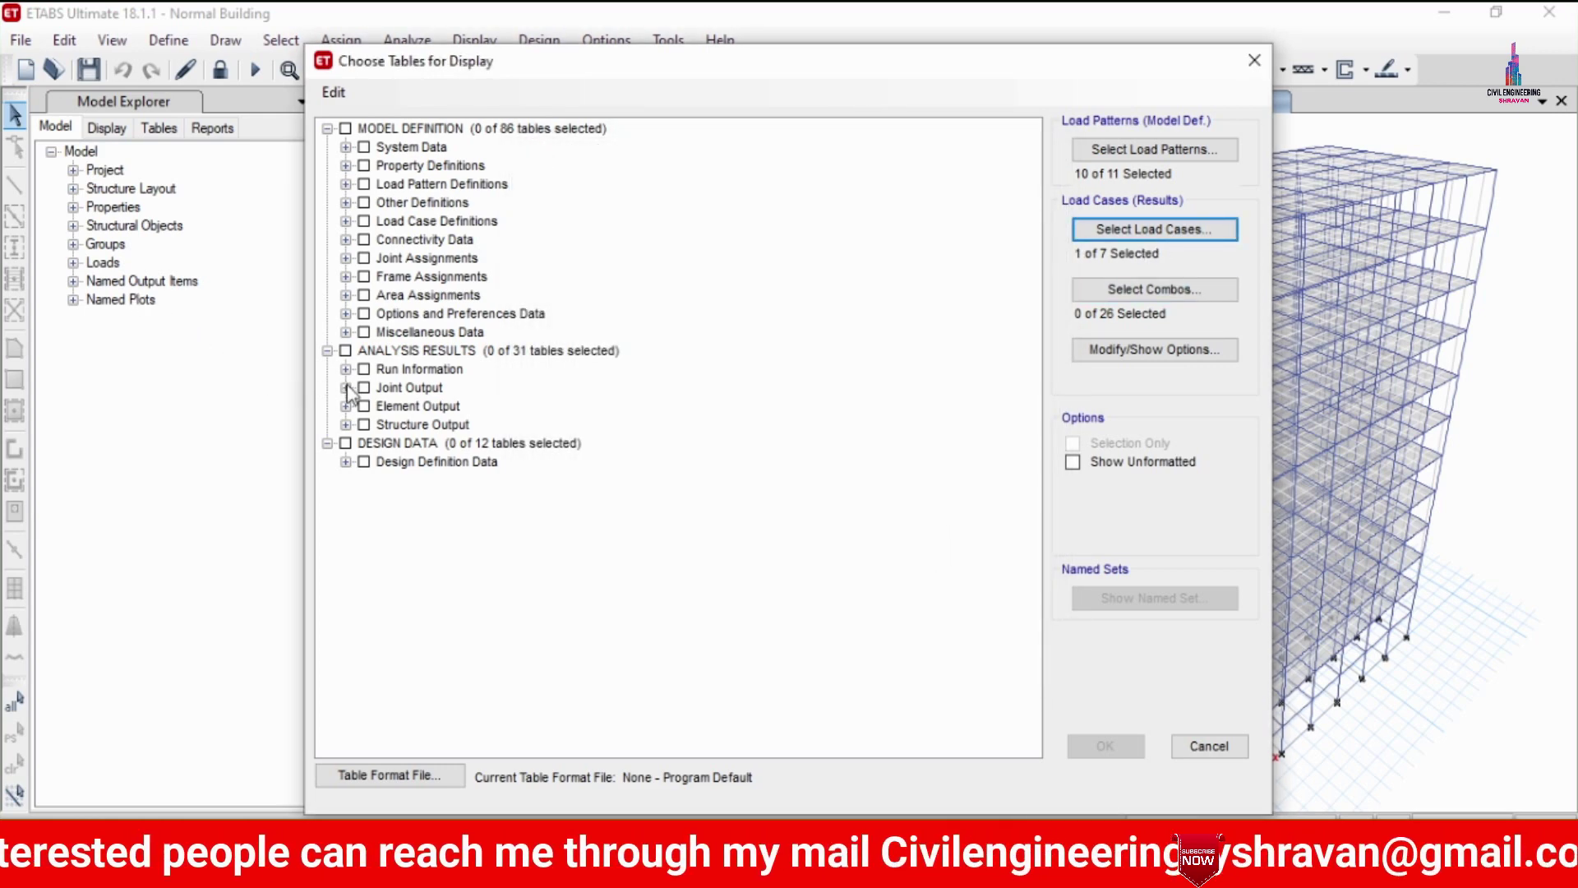
Choose the Joint Displacements and Story Drifts tables under Joint Output and display them.
left_click(346, 388)
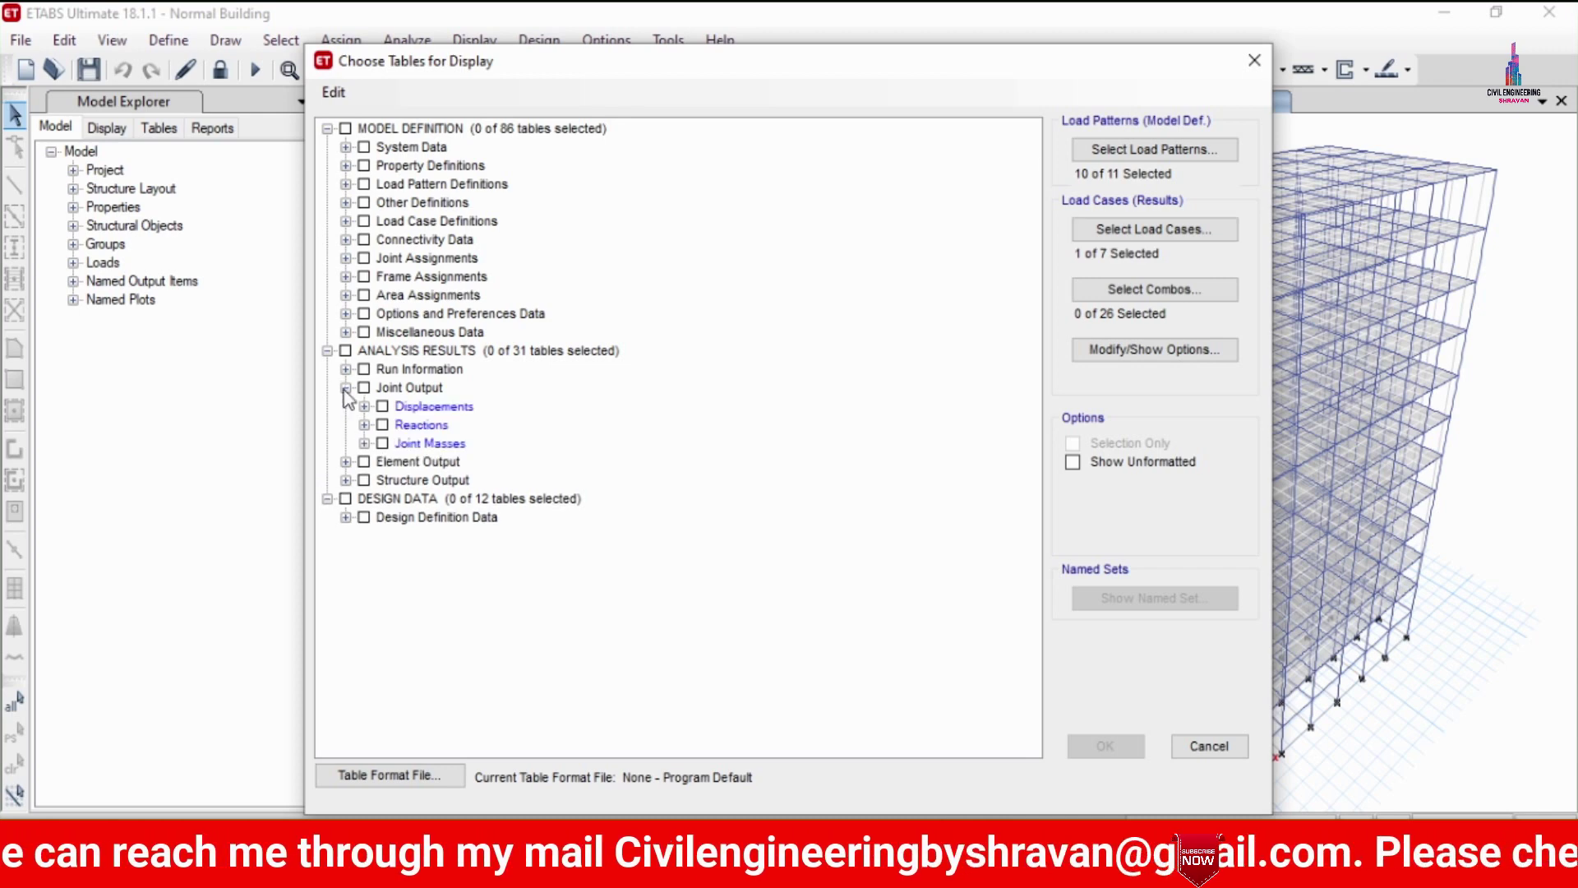
left_click(364, 407)
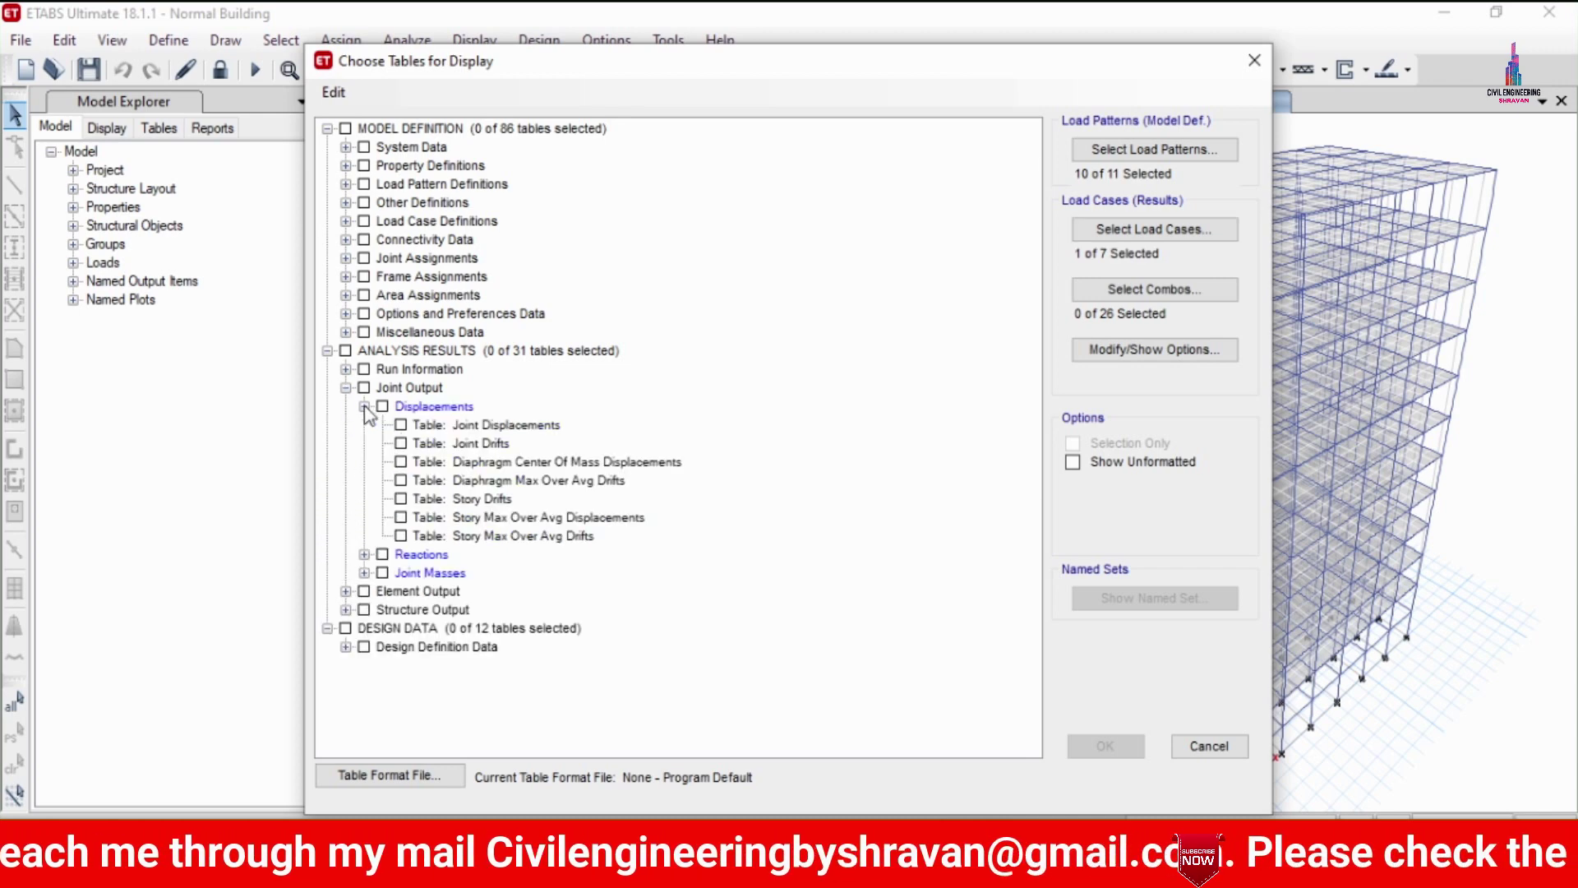
left_click(438, 428)
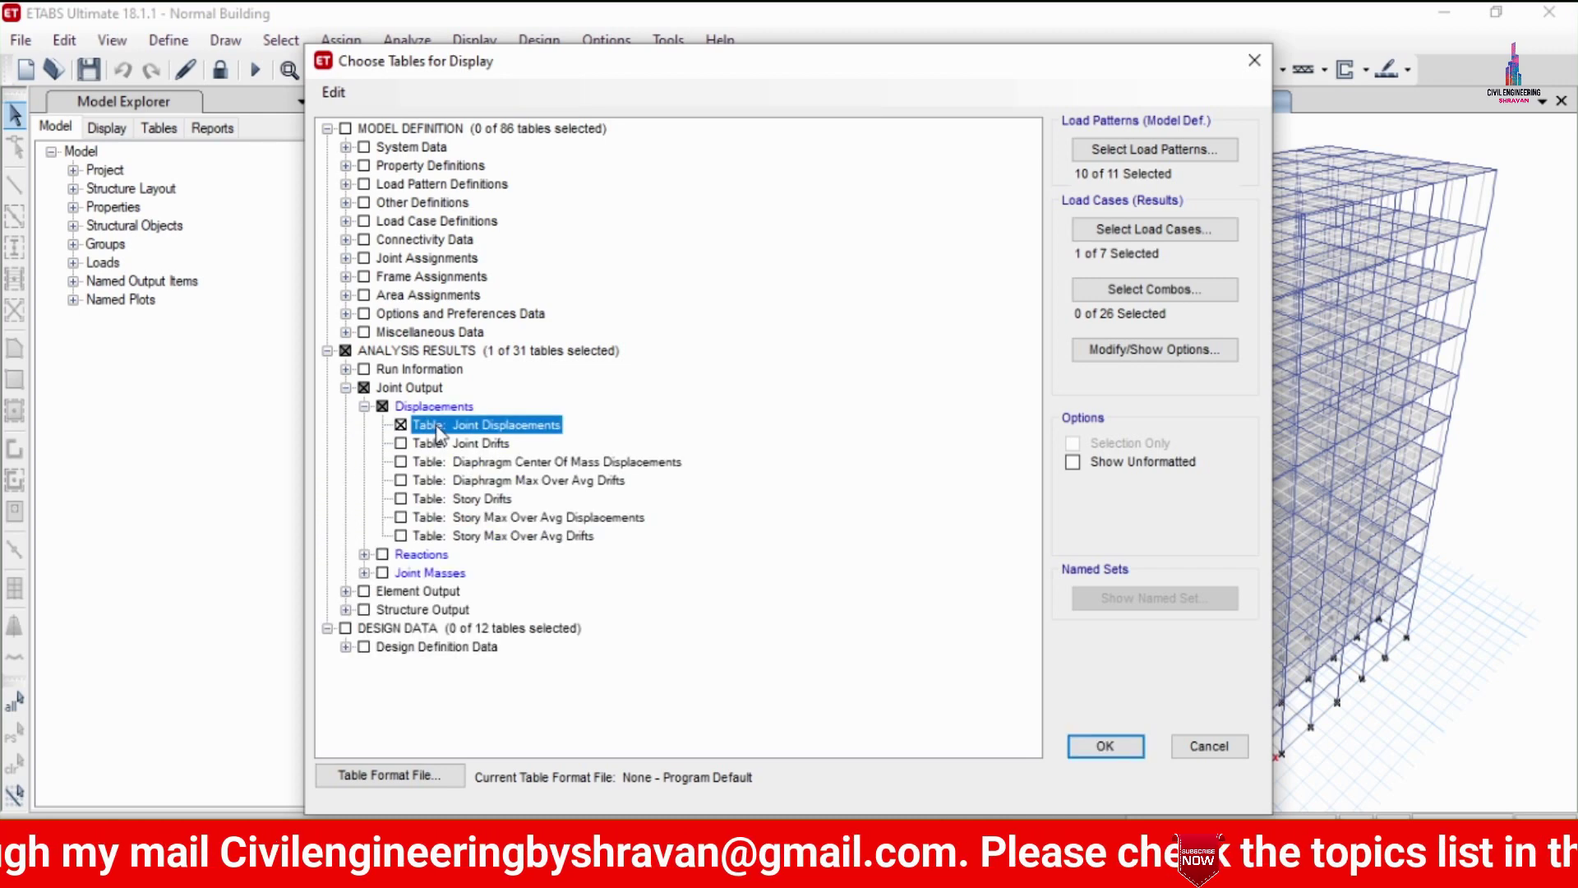
left_click(471, 499)
left_click(470, 499)
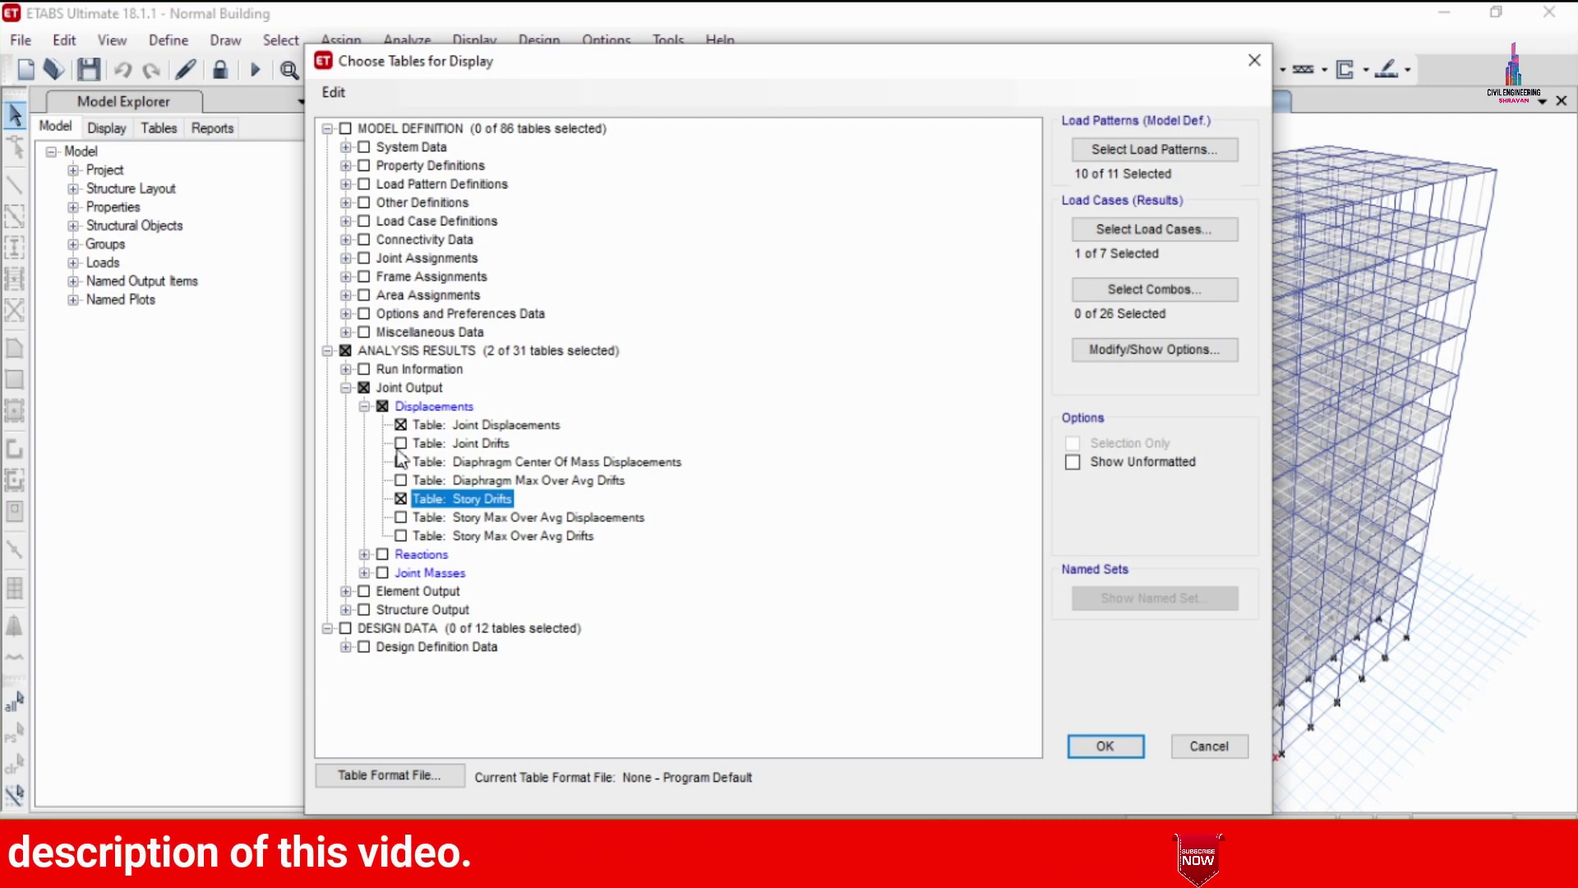
left_click(1106, 748)
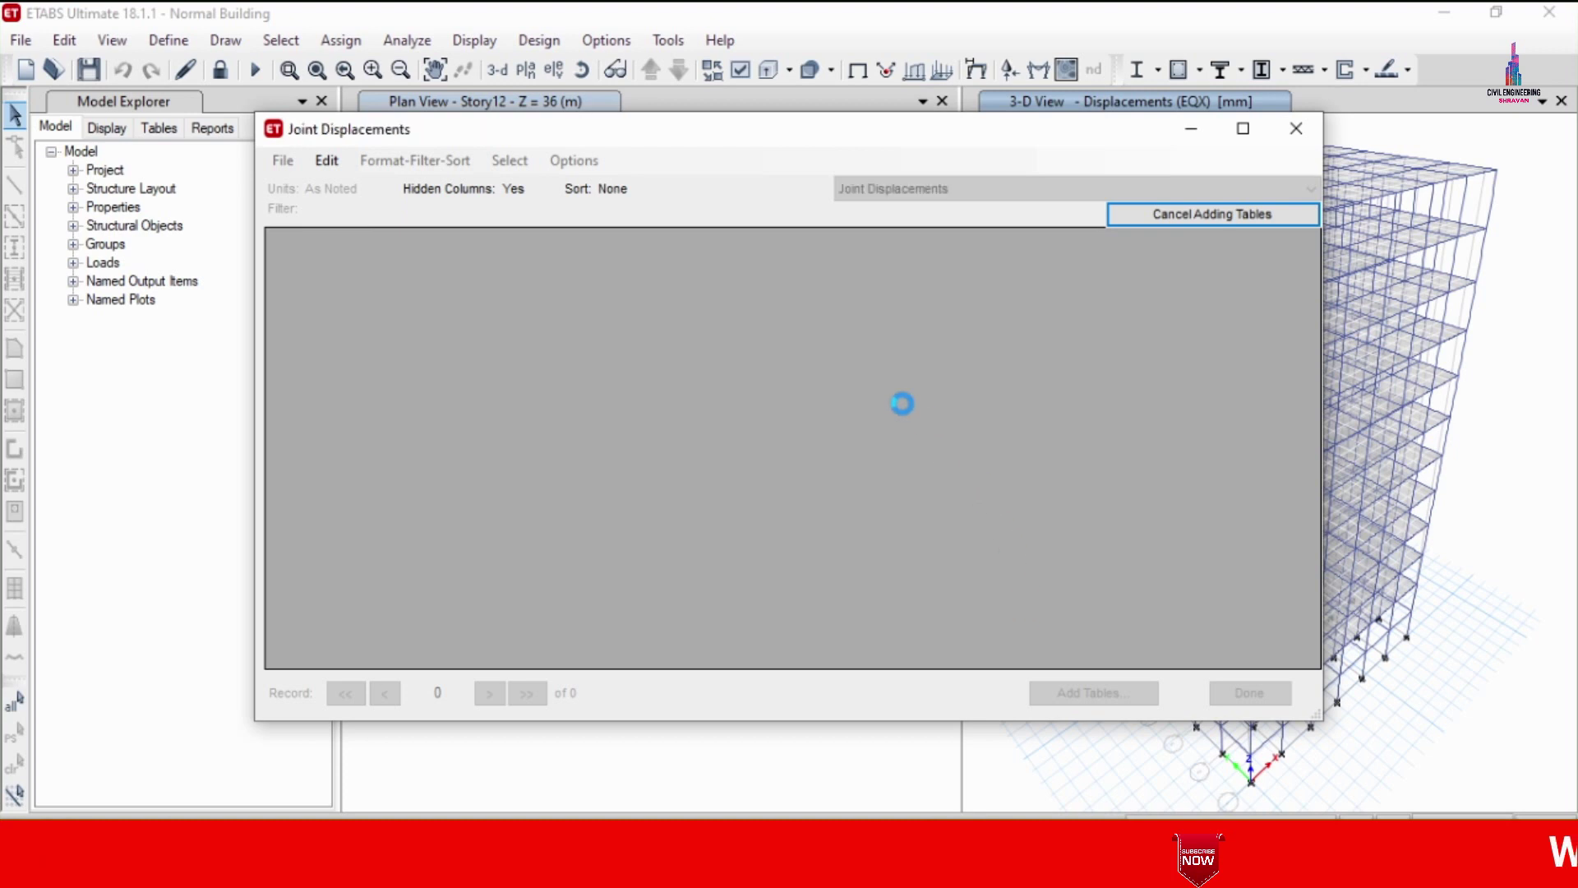
Check the Story Drifts table, then return to Joint Displacements.
scroll(788, 561, "down", 3)
scroll(789, 559, "down", 1)
scroll(744, 489, "up", 4)
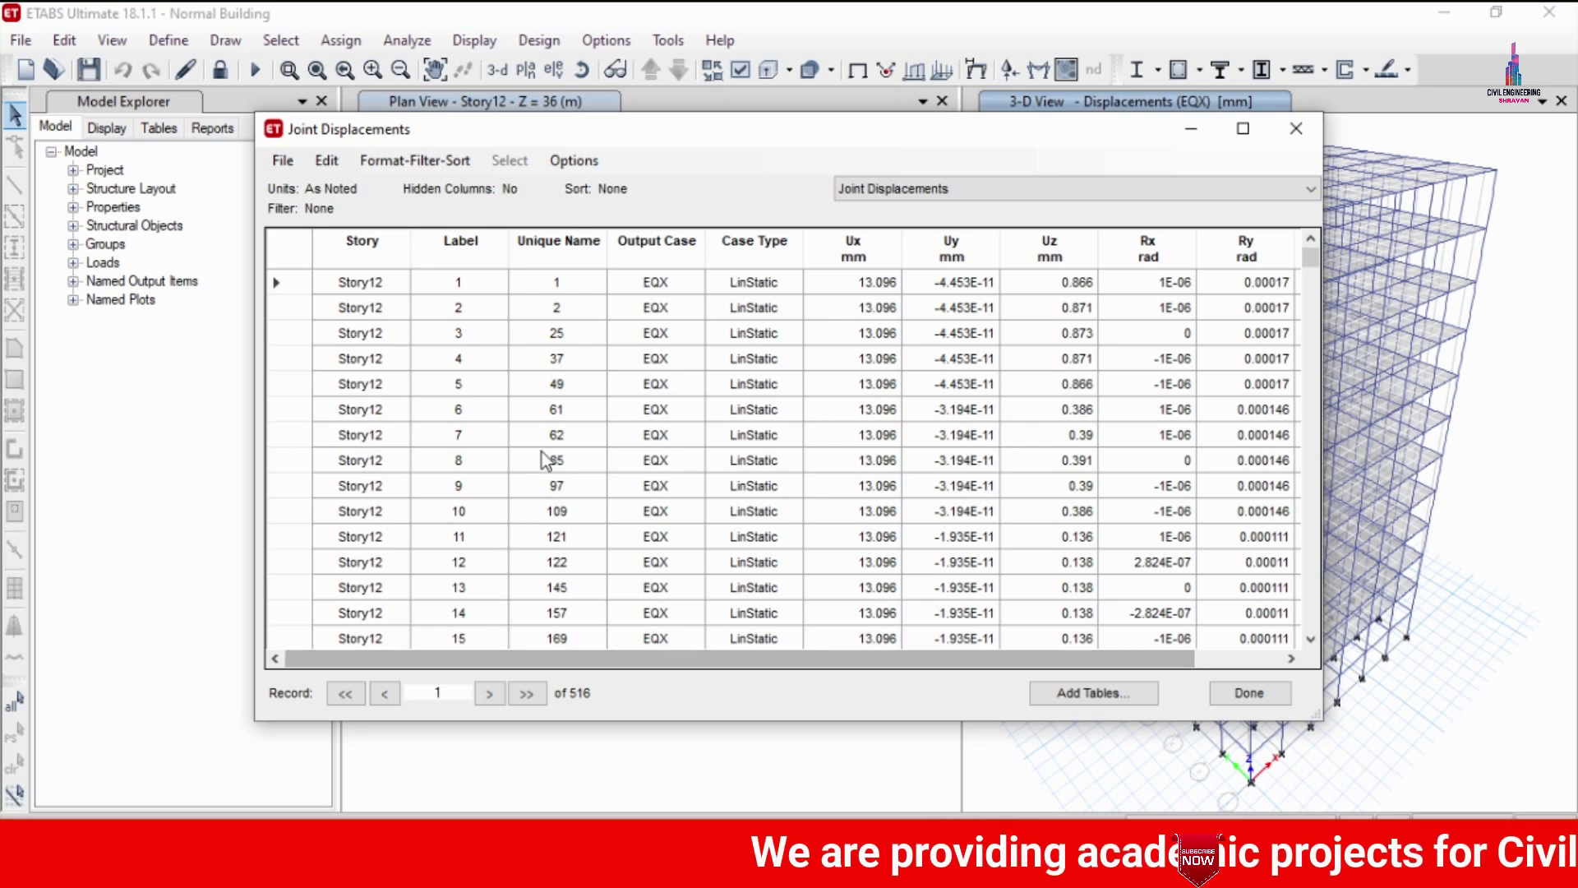
left_click(873, 189)
left_click(888, 229)
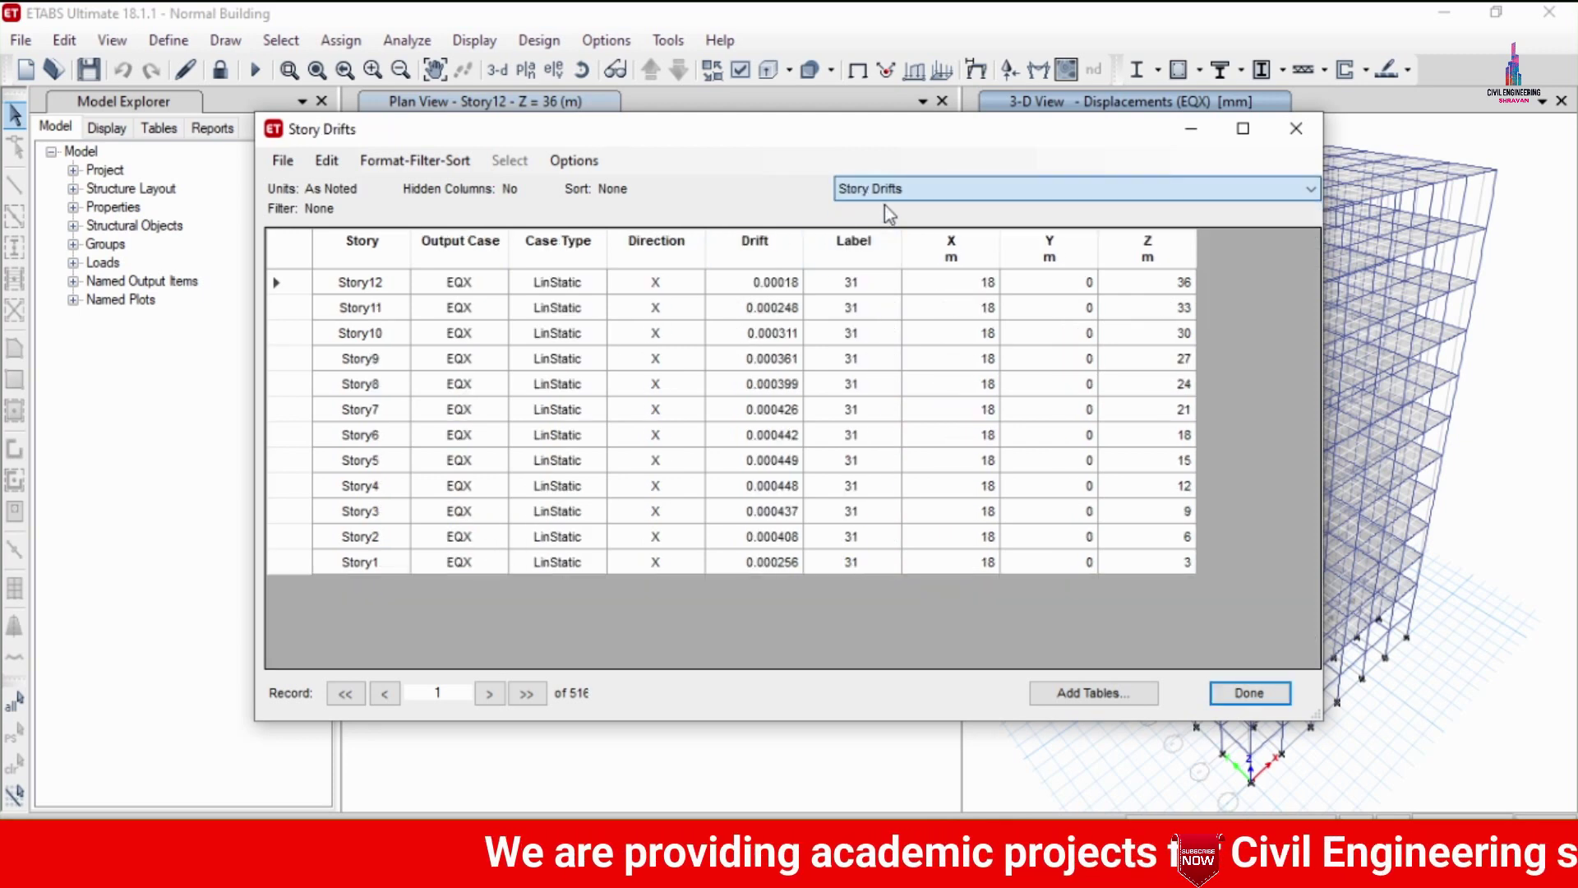
left_click(843, 190)
left_click(867, 210)
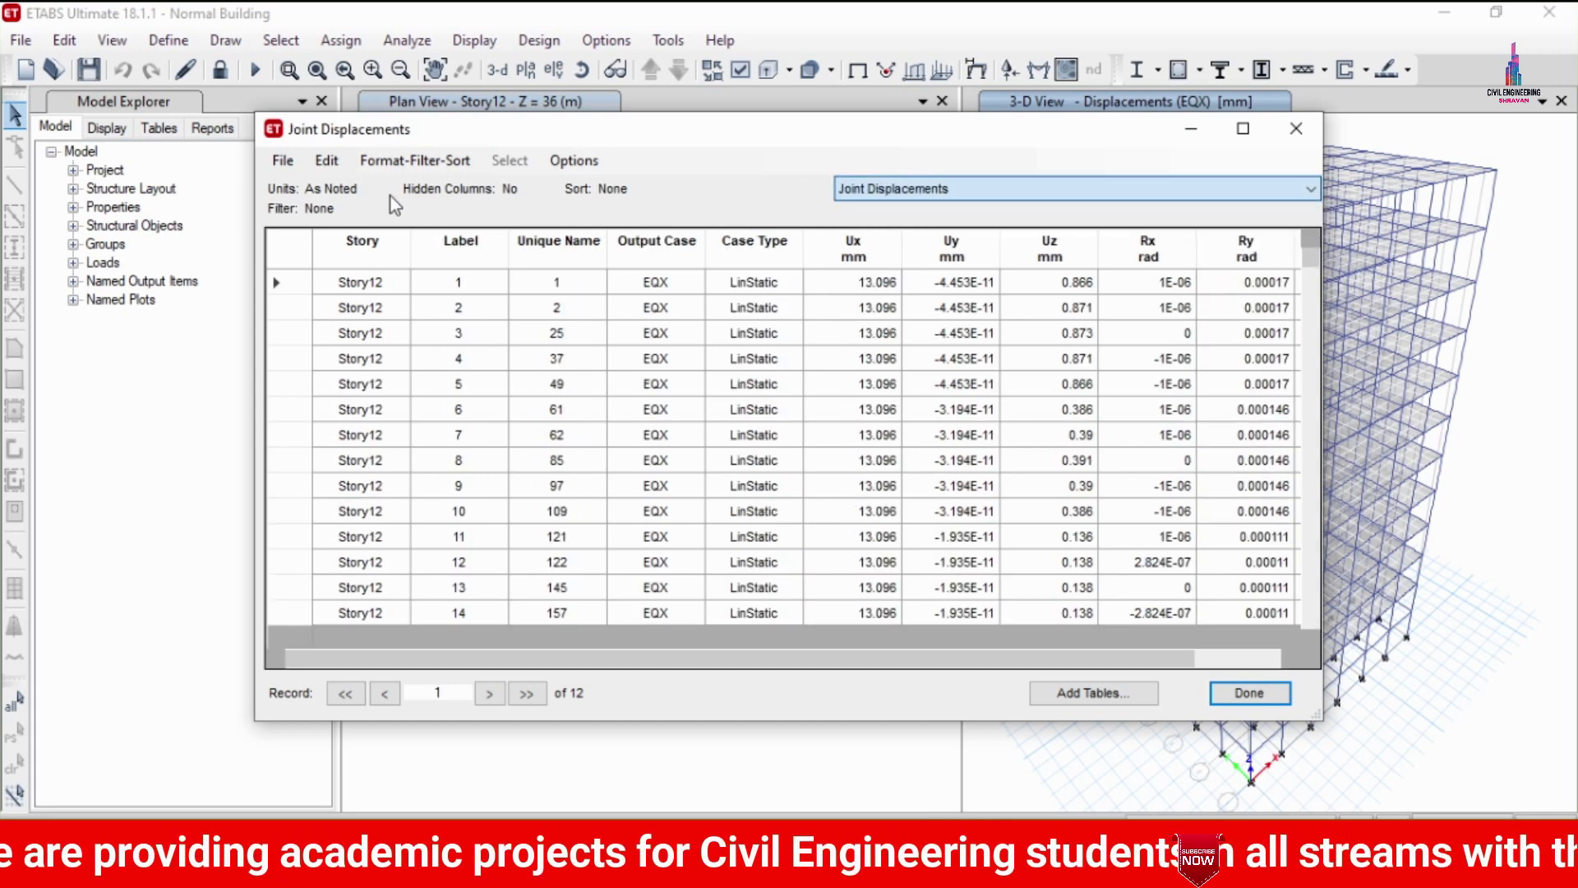
Select all Joint Displacements rows and set the table filter to Quick.
left_click(296, 240)
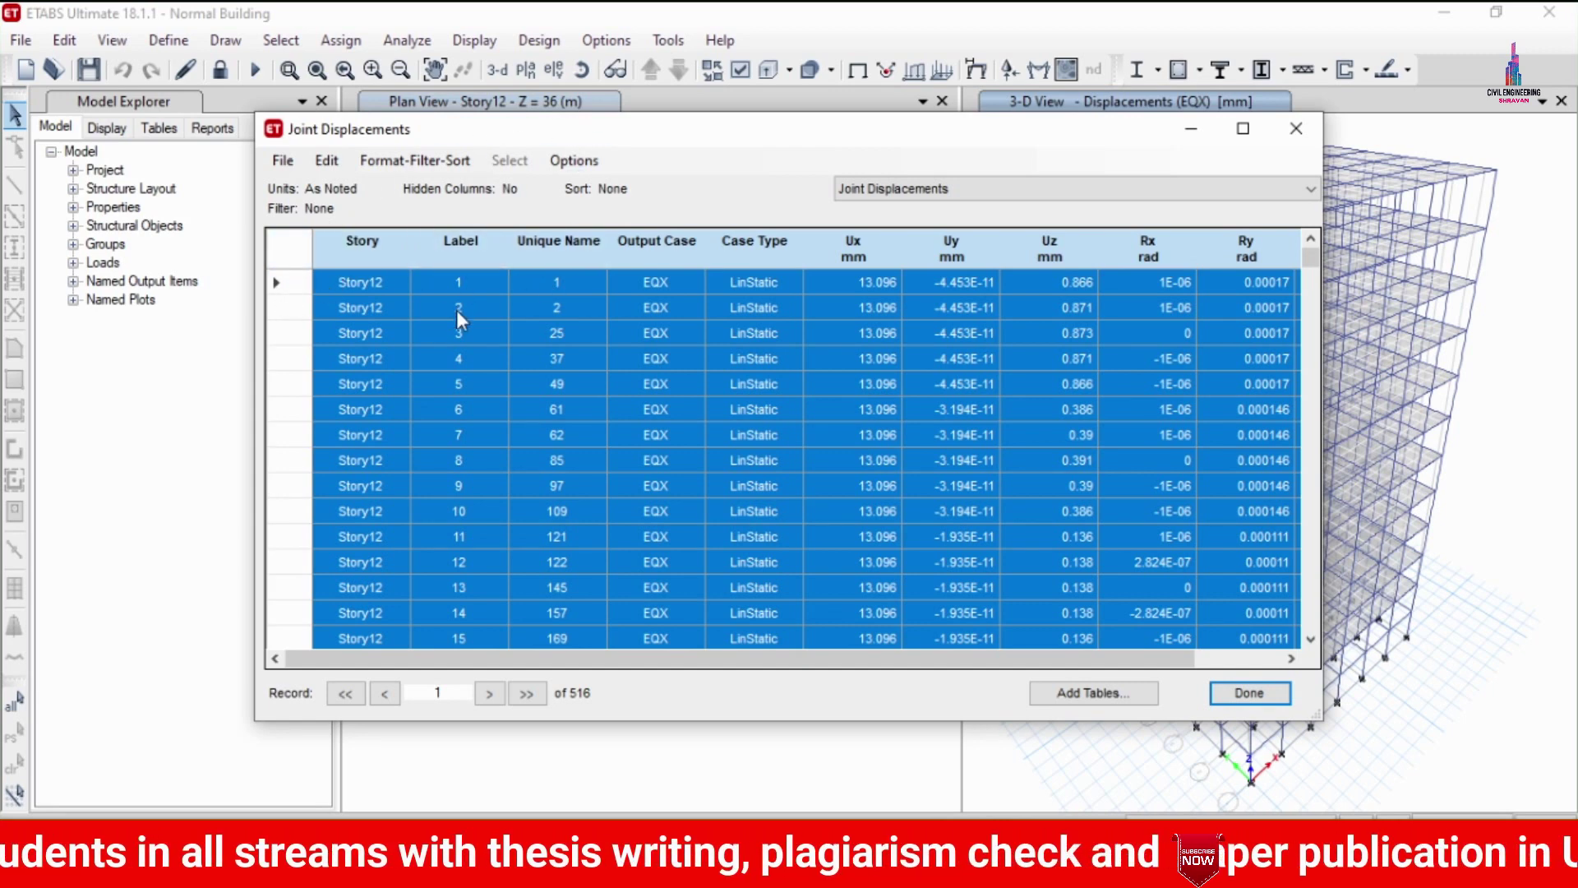
scroll(465, 375, "down", 5)
scroll(456, 370, "up", 5)
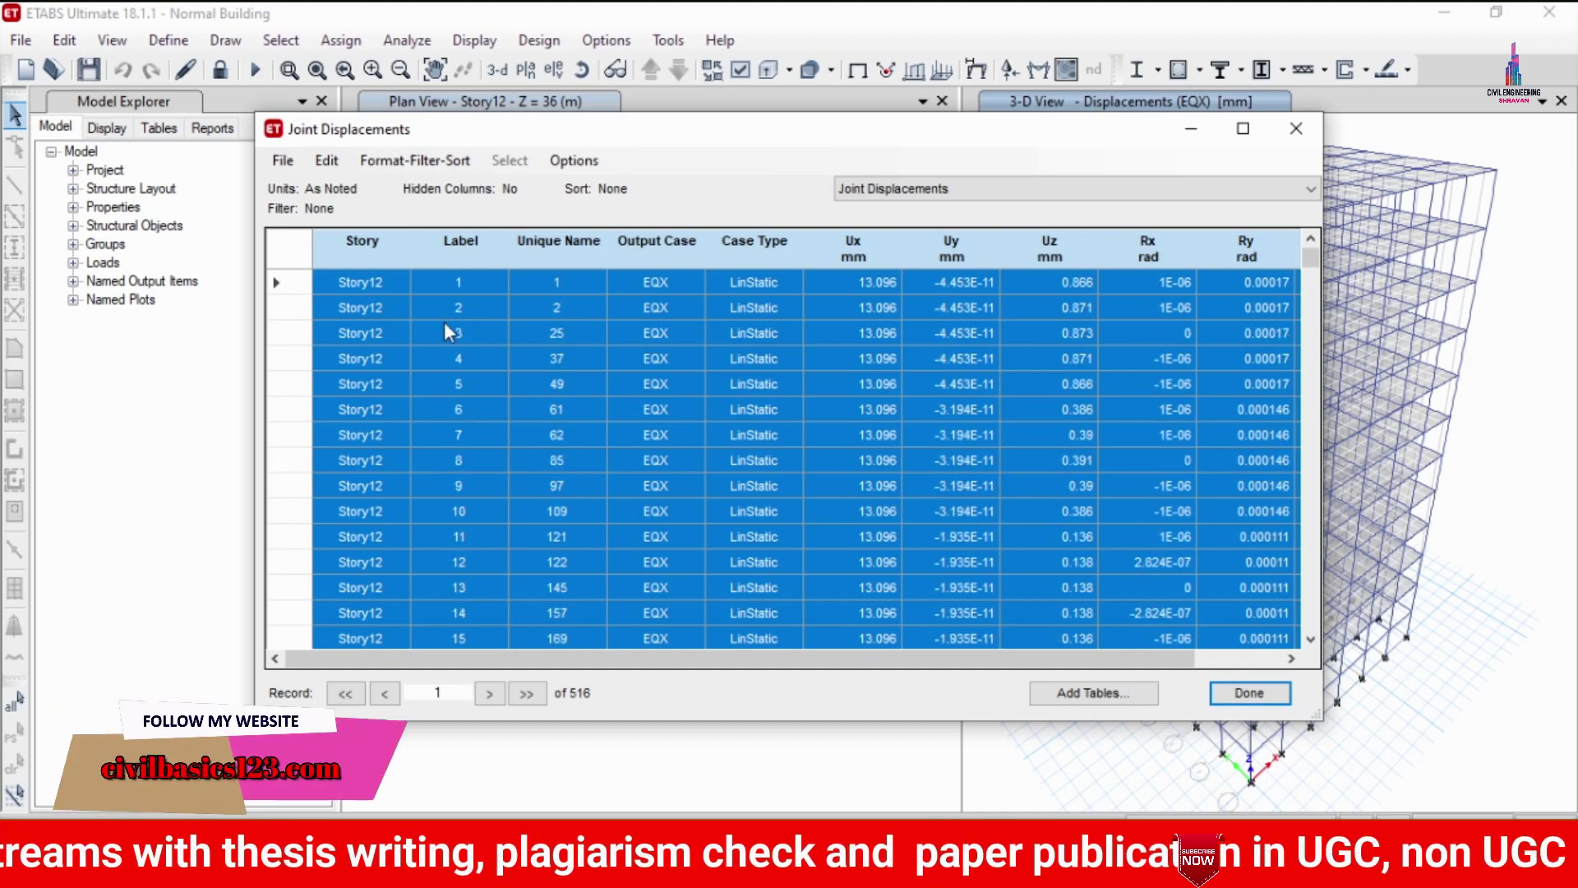
left_click(413, 161)
left_click(413, 208)
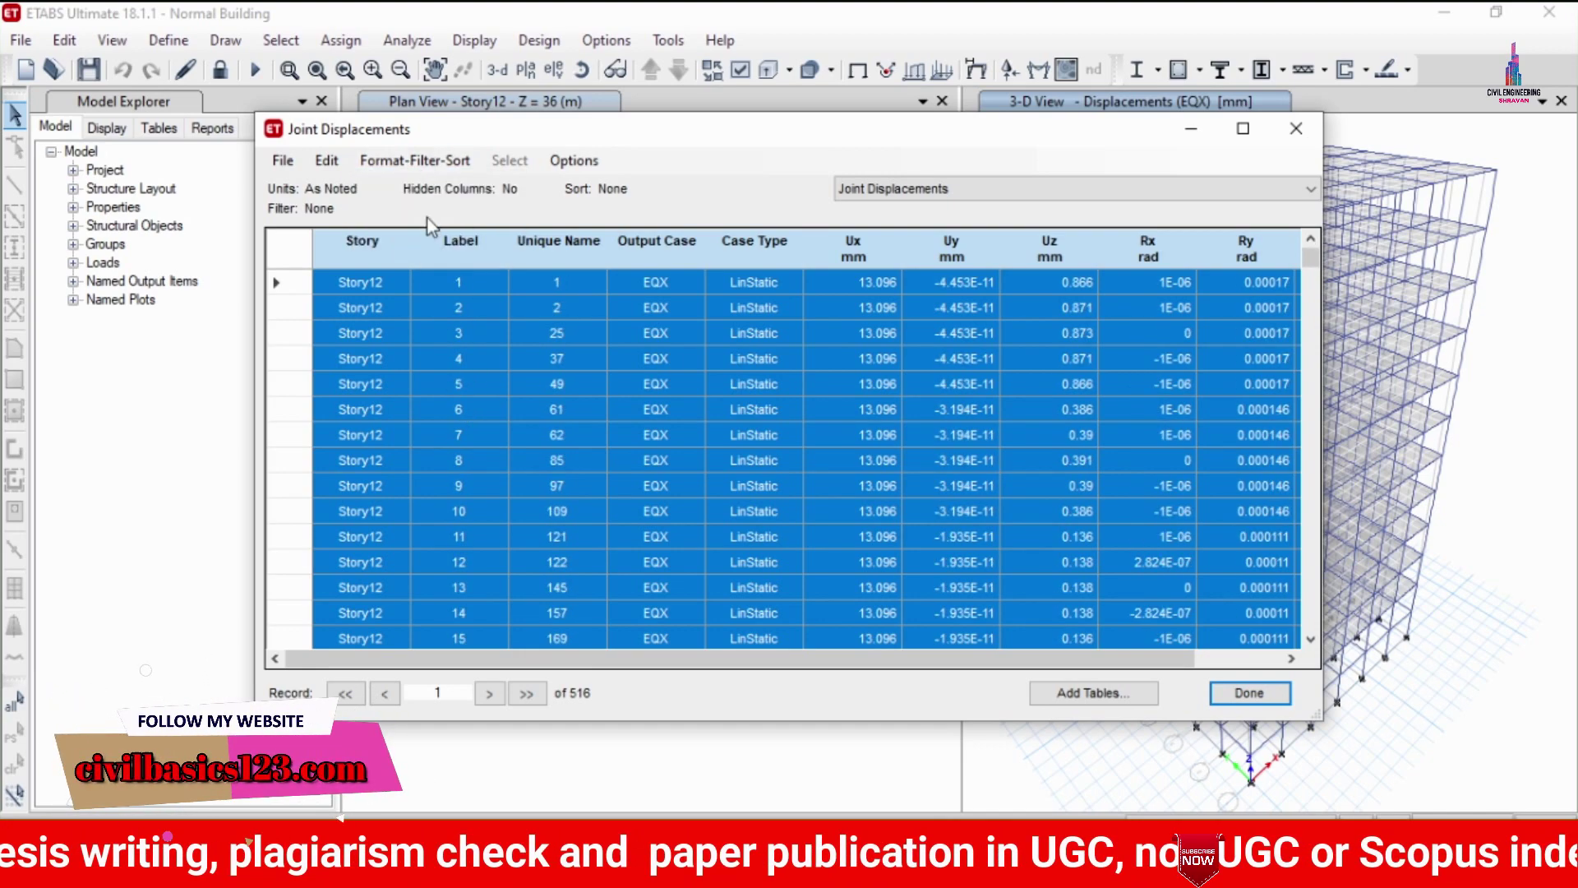
left_click(525, 223)
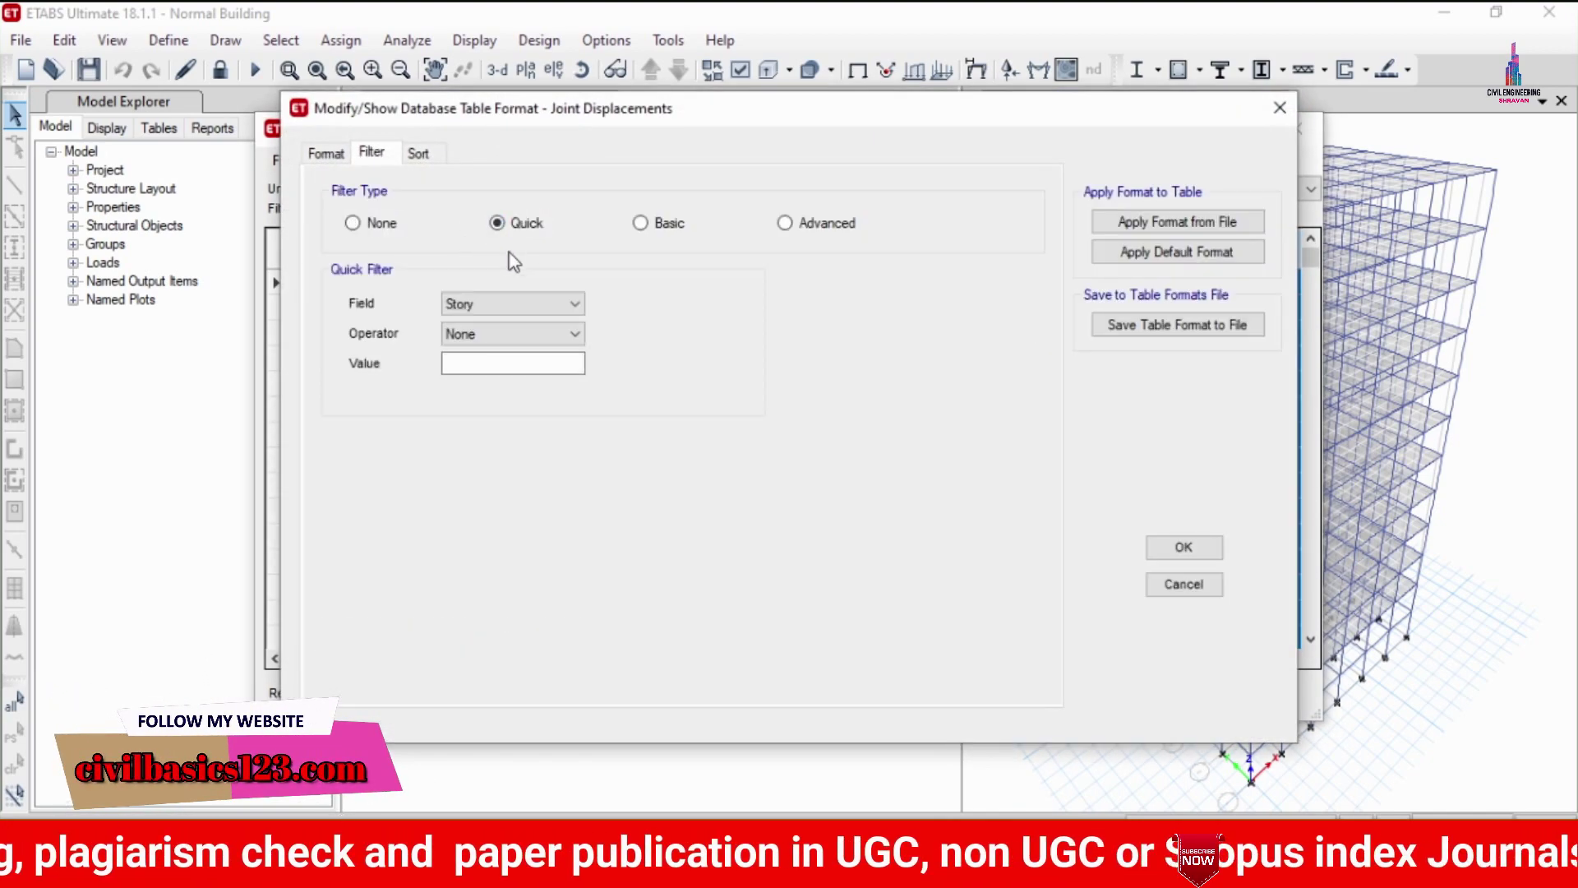
Filter the Joint Displacements table to Label = 1.
left_click(519, 304)
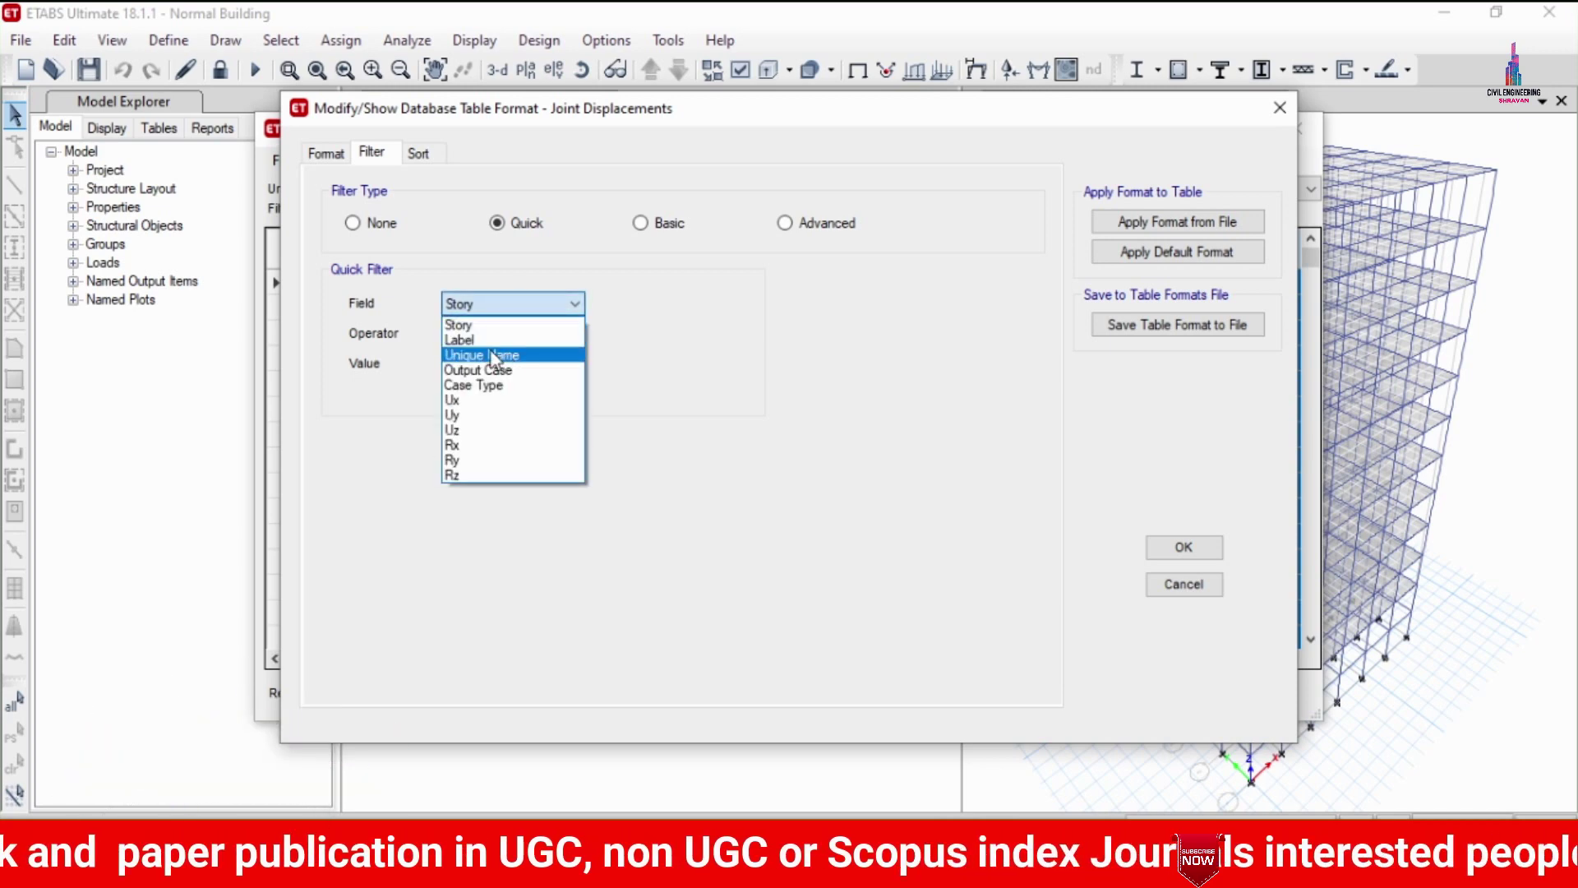
left_click(490, 340)
left_click(488, 331)
left_click(485, 369)
left_click(483, 364)
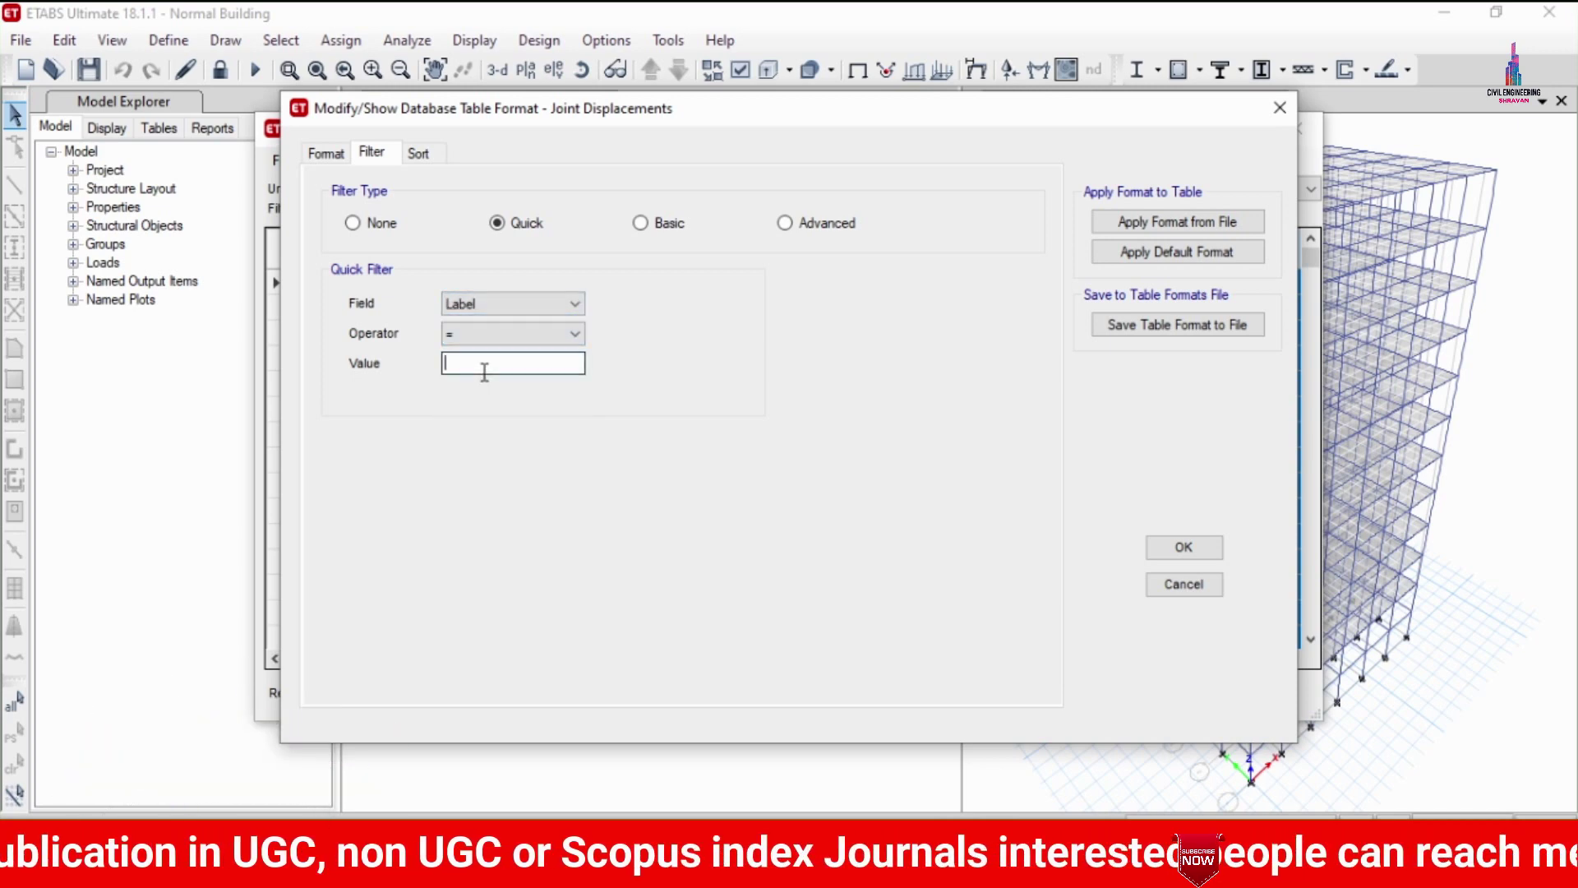
type("1")
left_click(1183, 546)
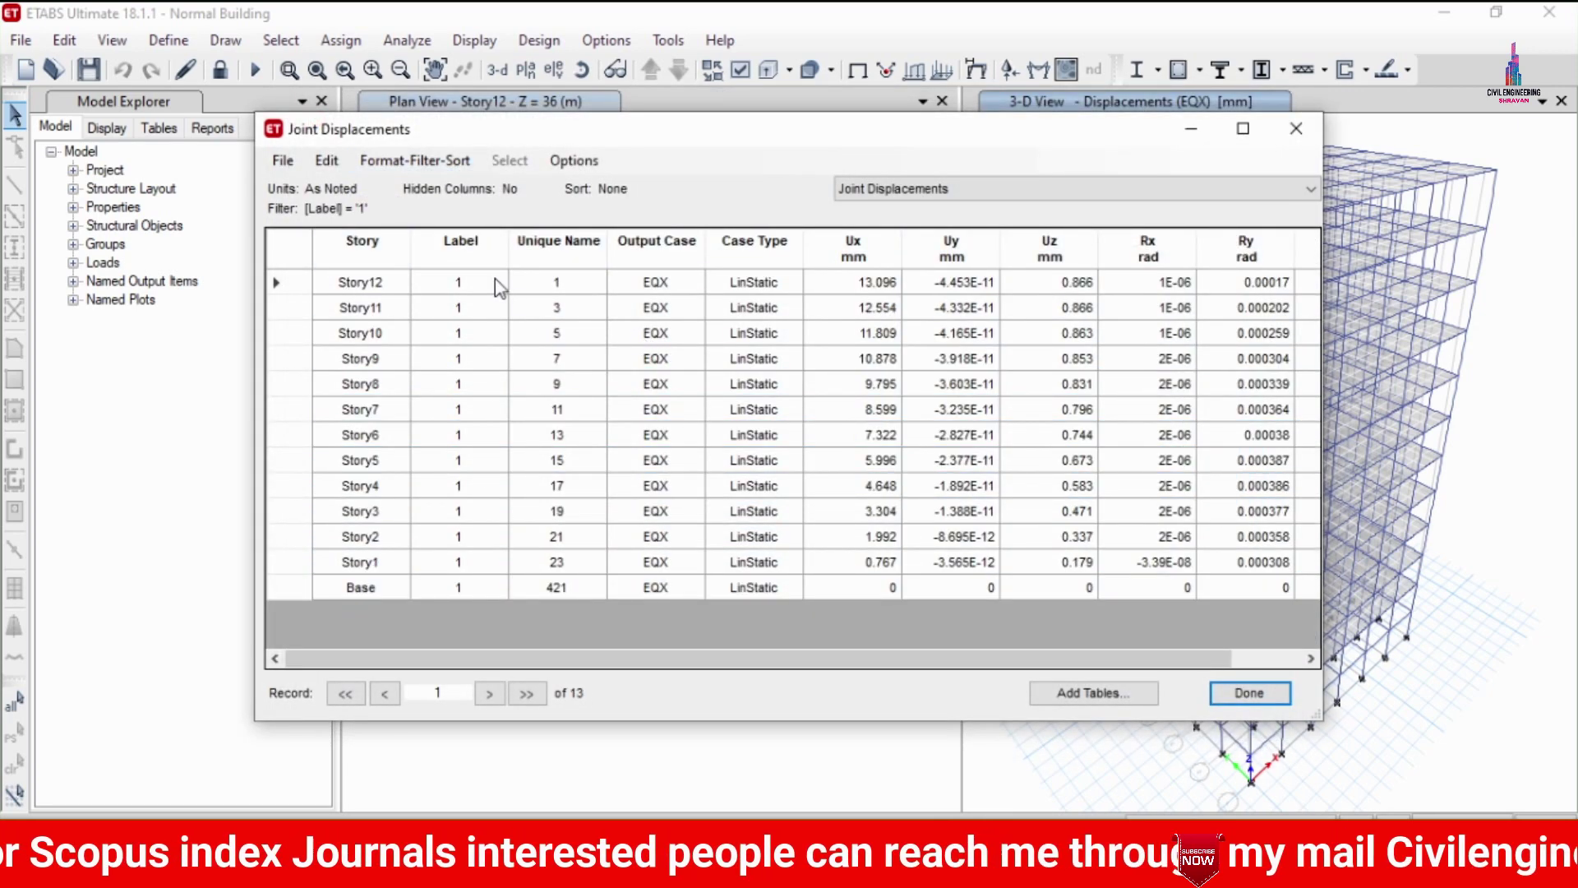
Select all 13 filtered rows and bring the ER folder window forward.
left_click(278, 265)
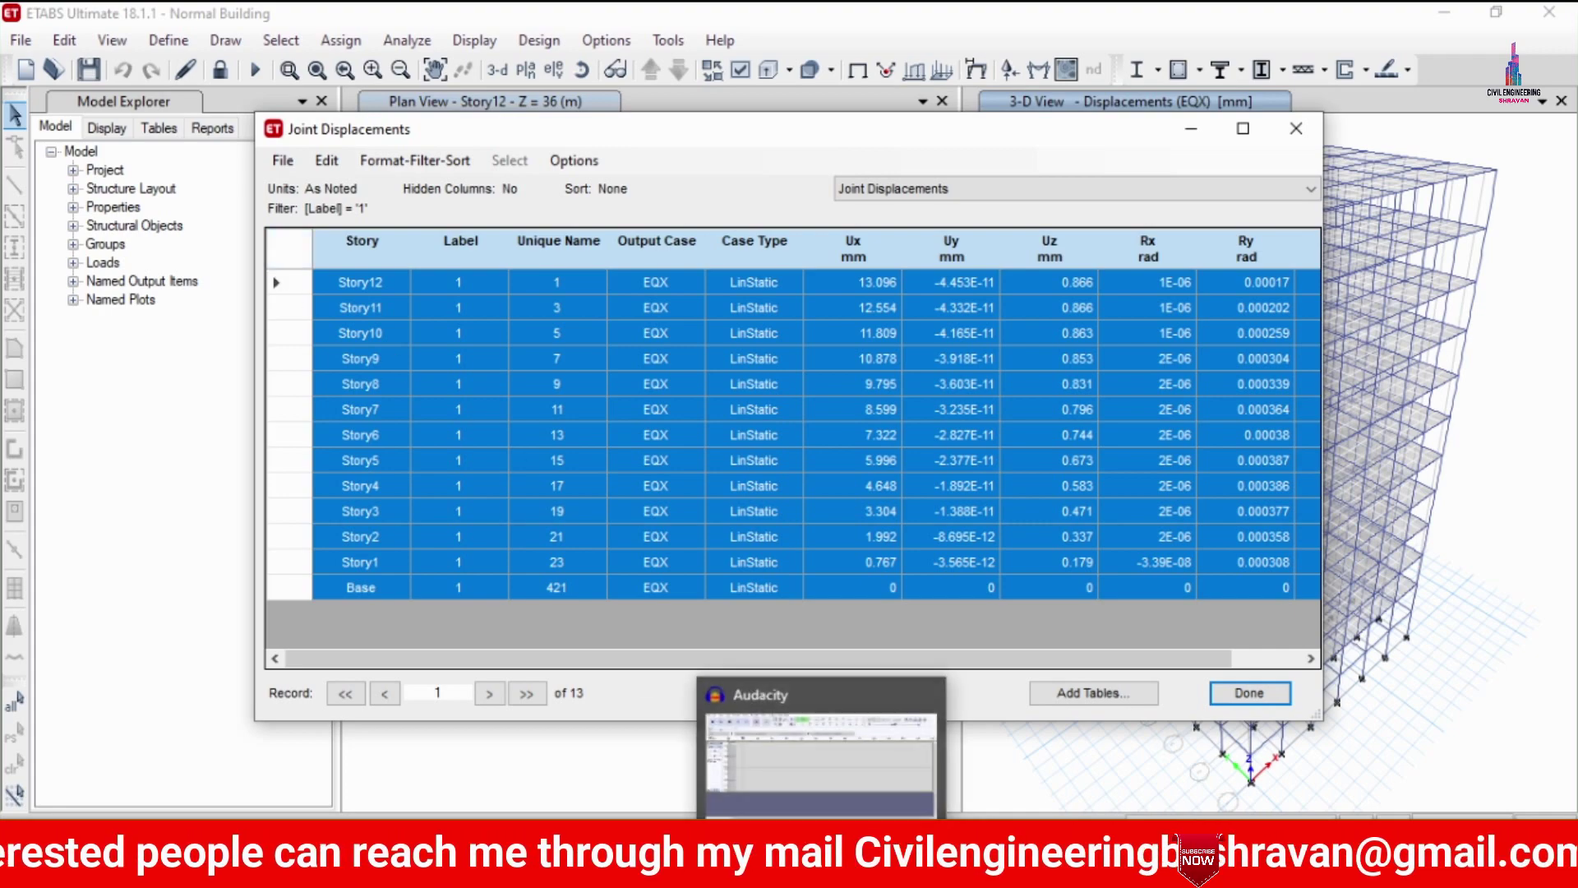
left_click(592, 873)
left_click(664, 780)
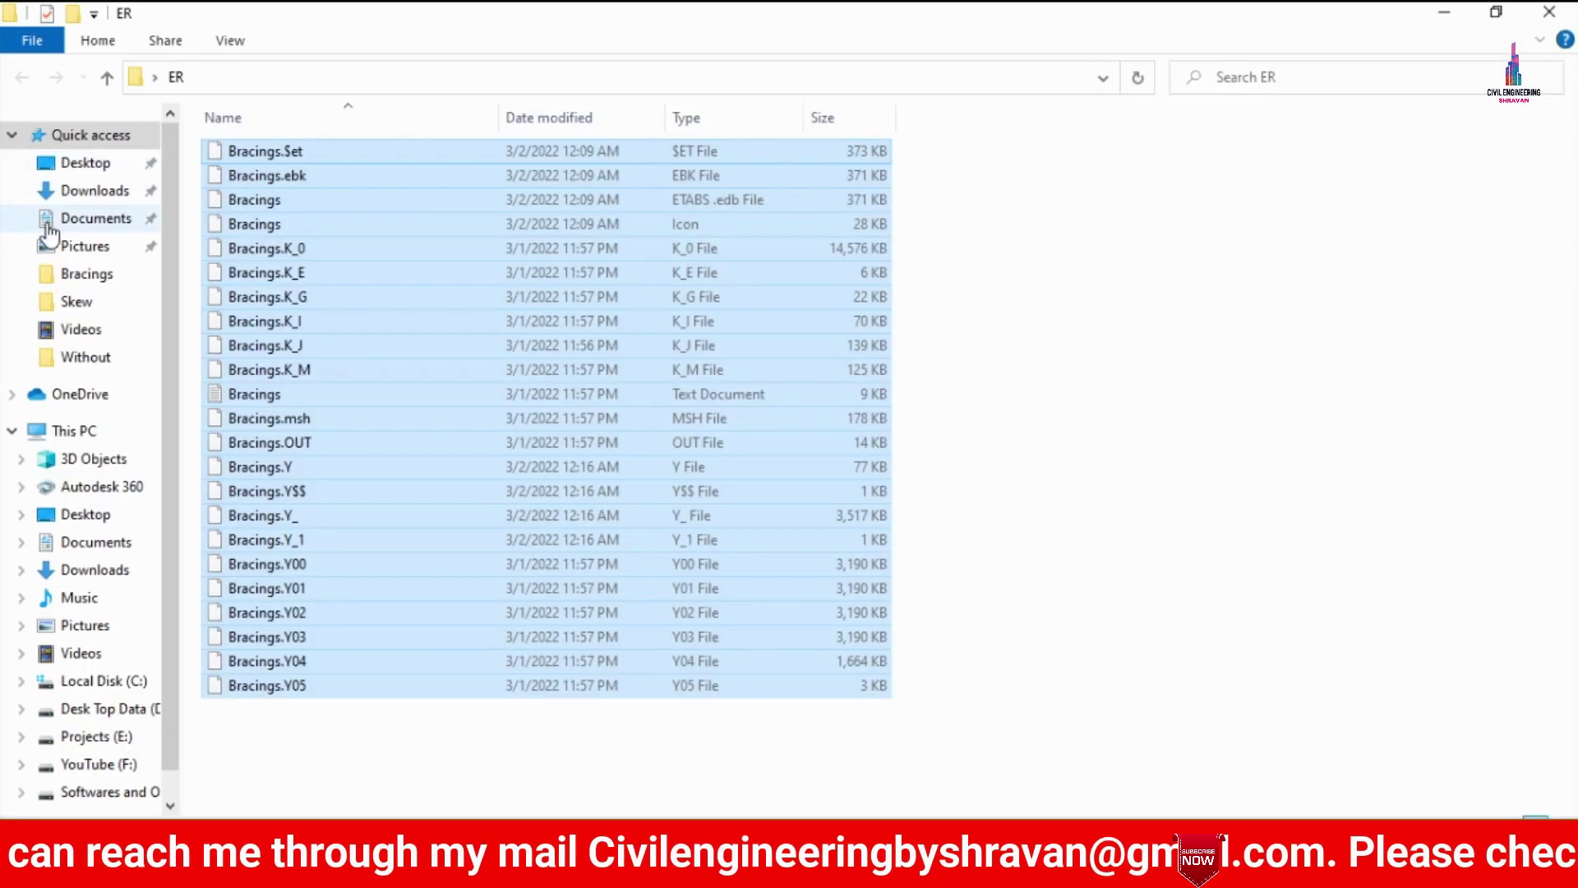
Create a new Excel worksheet named R in the ER folder.
left_click(1053, 342)
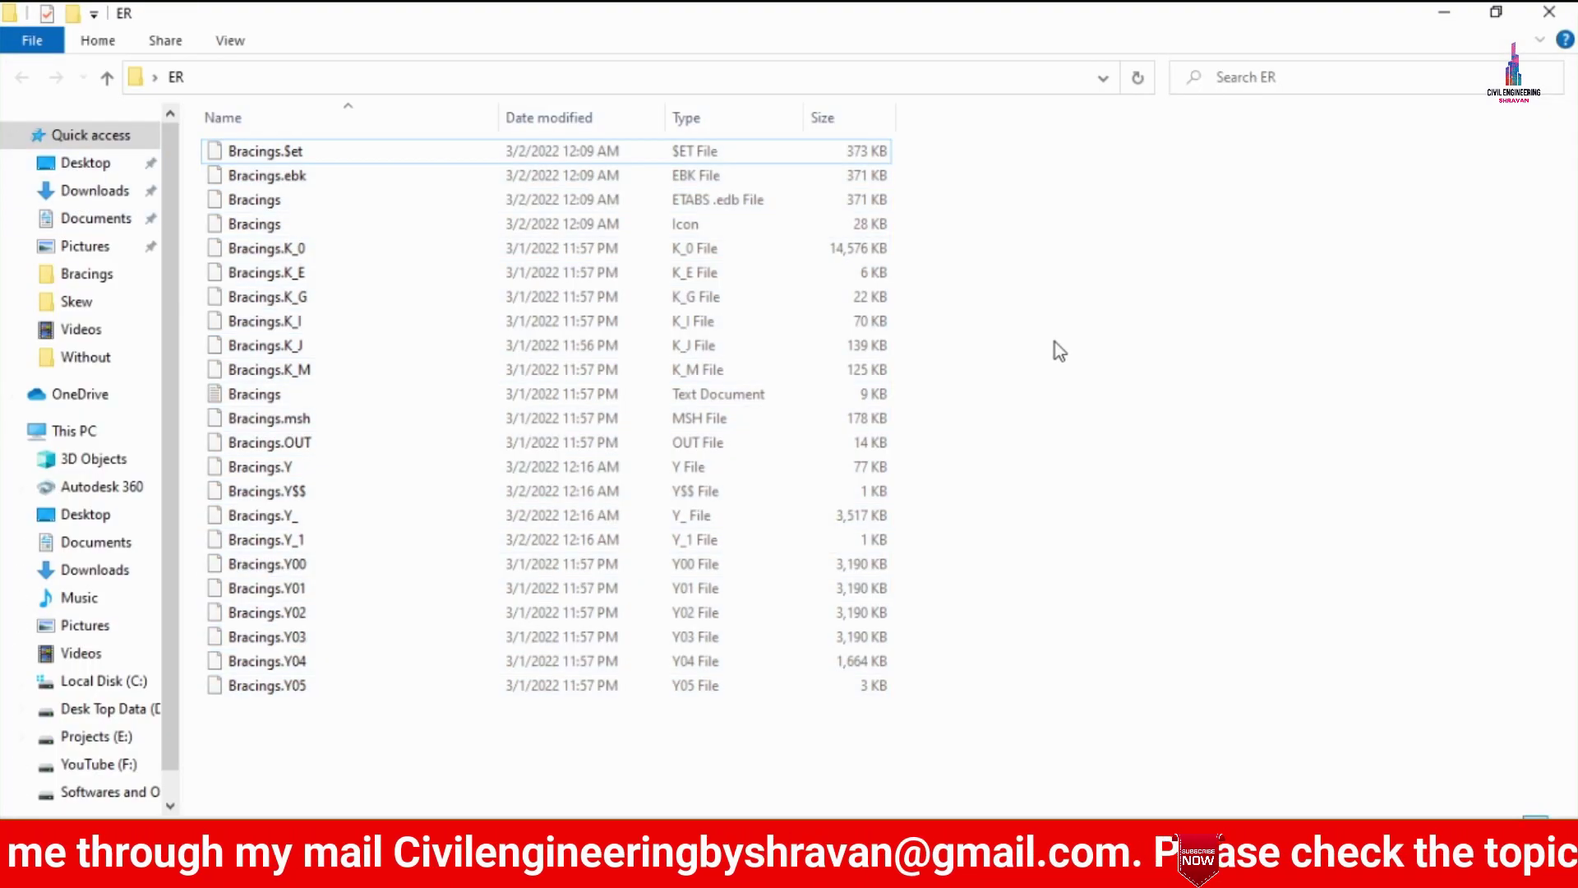
right_click(1115, 344)
mouse_move(1201, 627)
left_click(821, 593)
type("R")
key("Return")
key("Return")
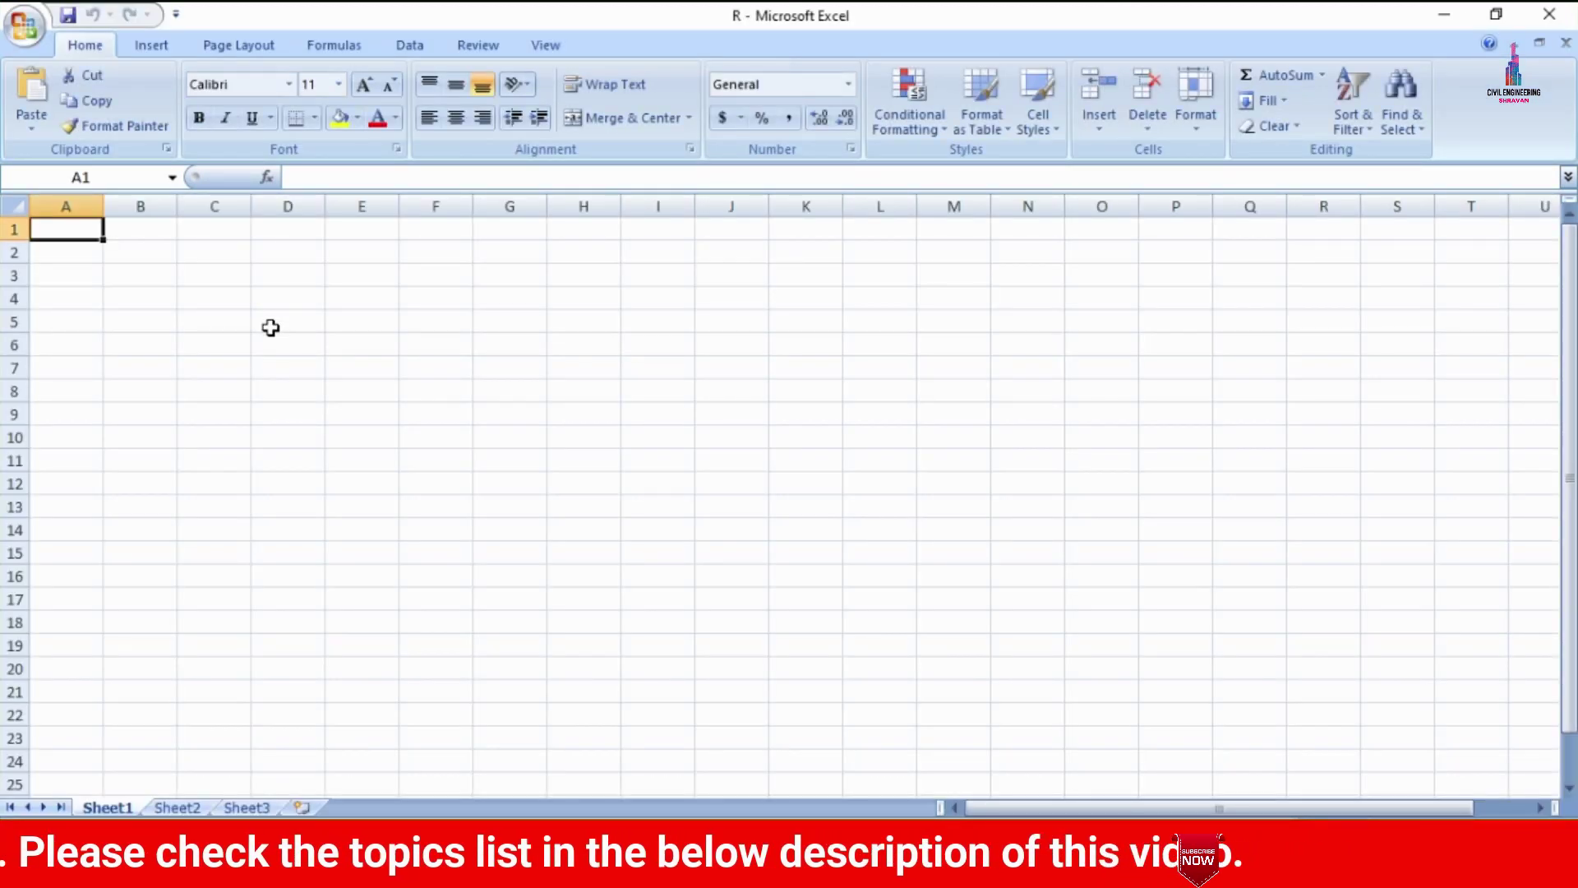
Paste the label 1 displacements at cell C4, then return to the Bracings model.
left_click(240, 300)
key("ctrl+v")
left_click(1099, 437)
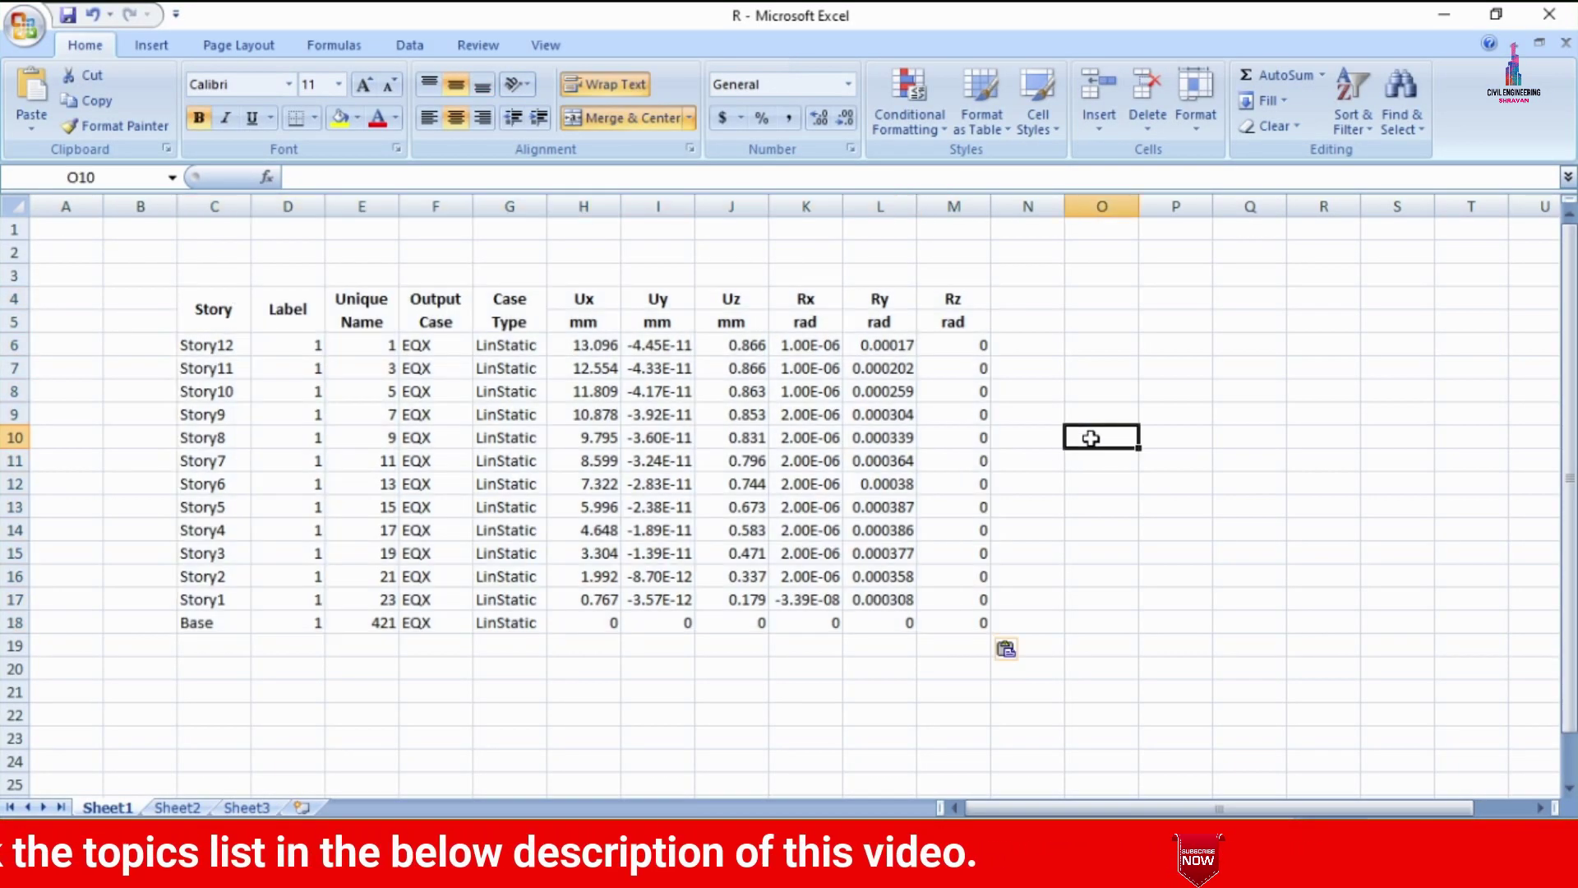
mouse_move(877, 872)
left_click(962, 773)
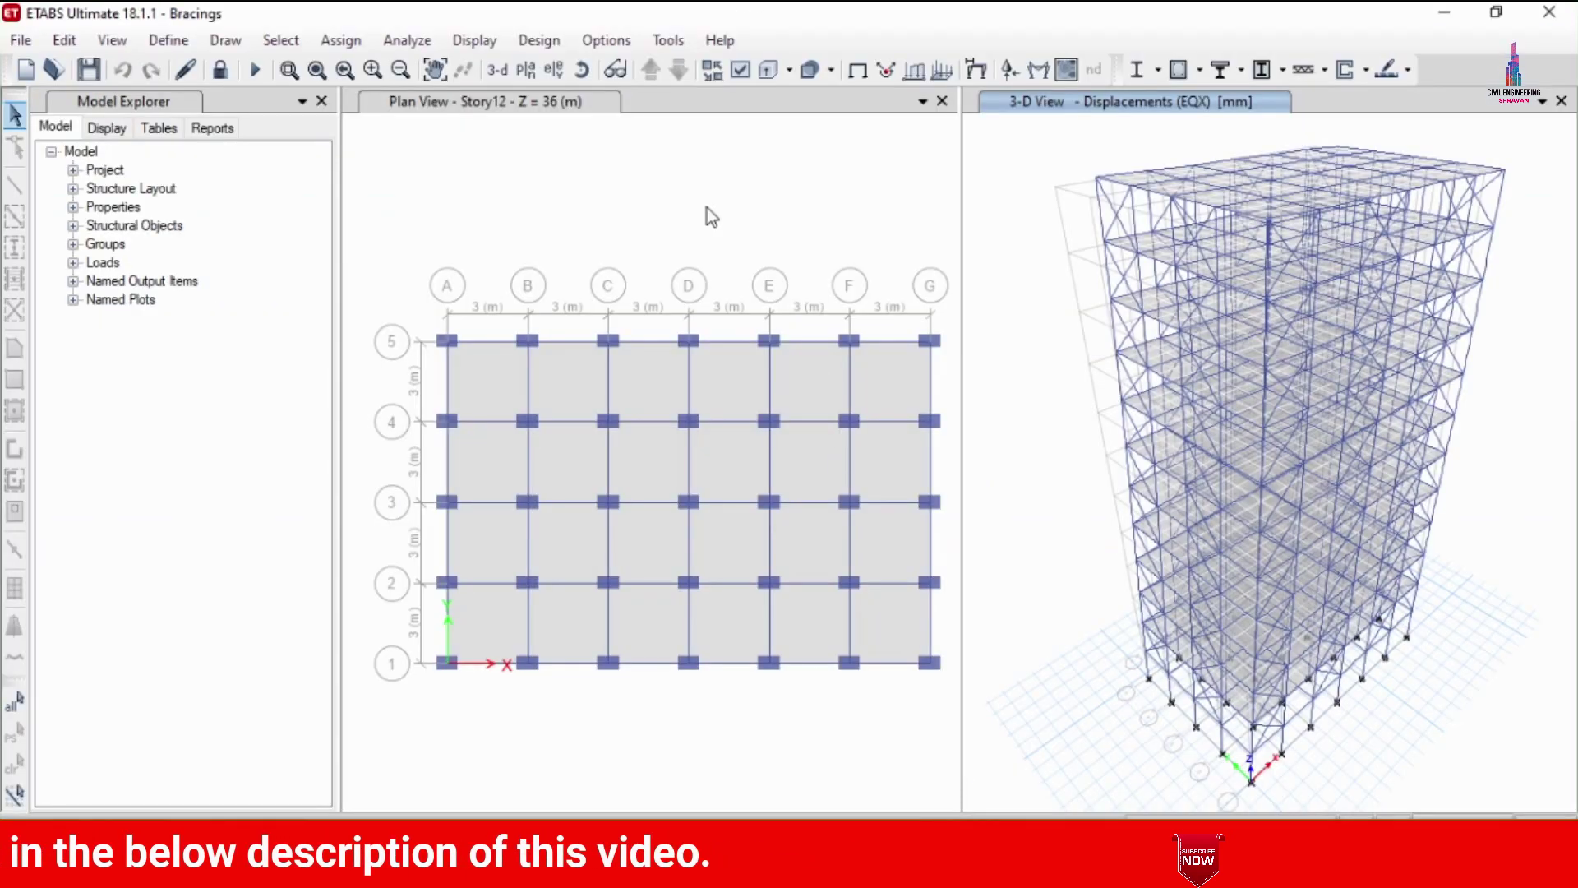
Show the Bracings model's EQX-only Joint Displacements and Story Drifts tables.
left_click(474, 43)
left_click(549, 640)
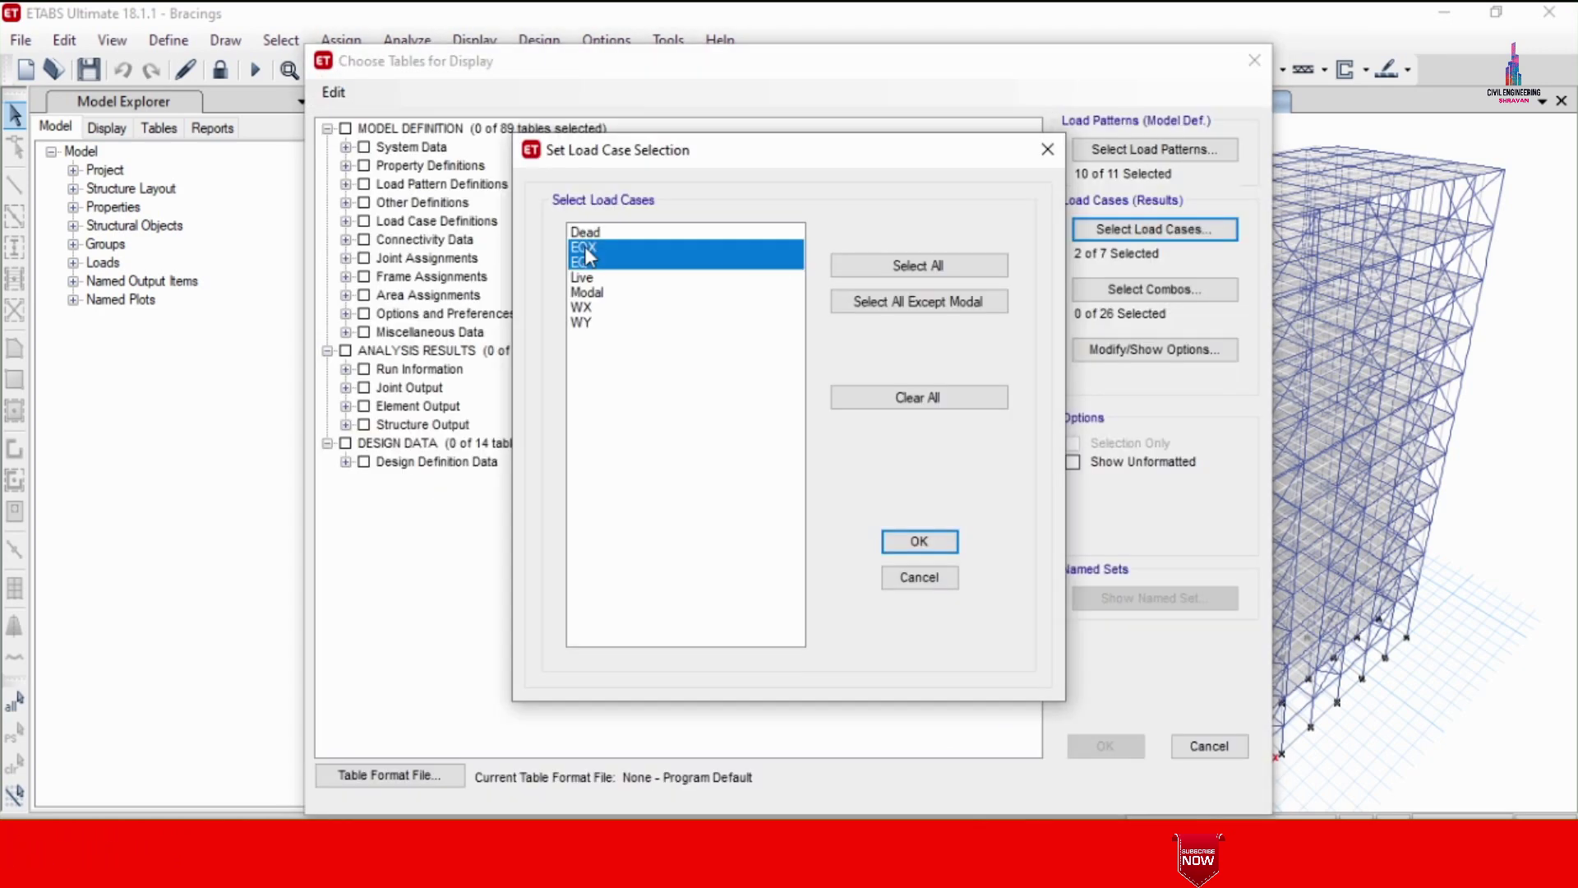
left_click(585, 248)
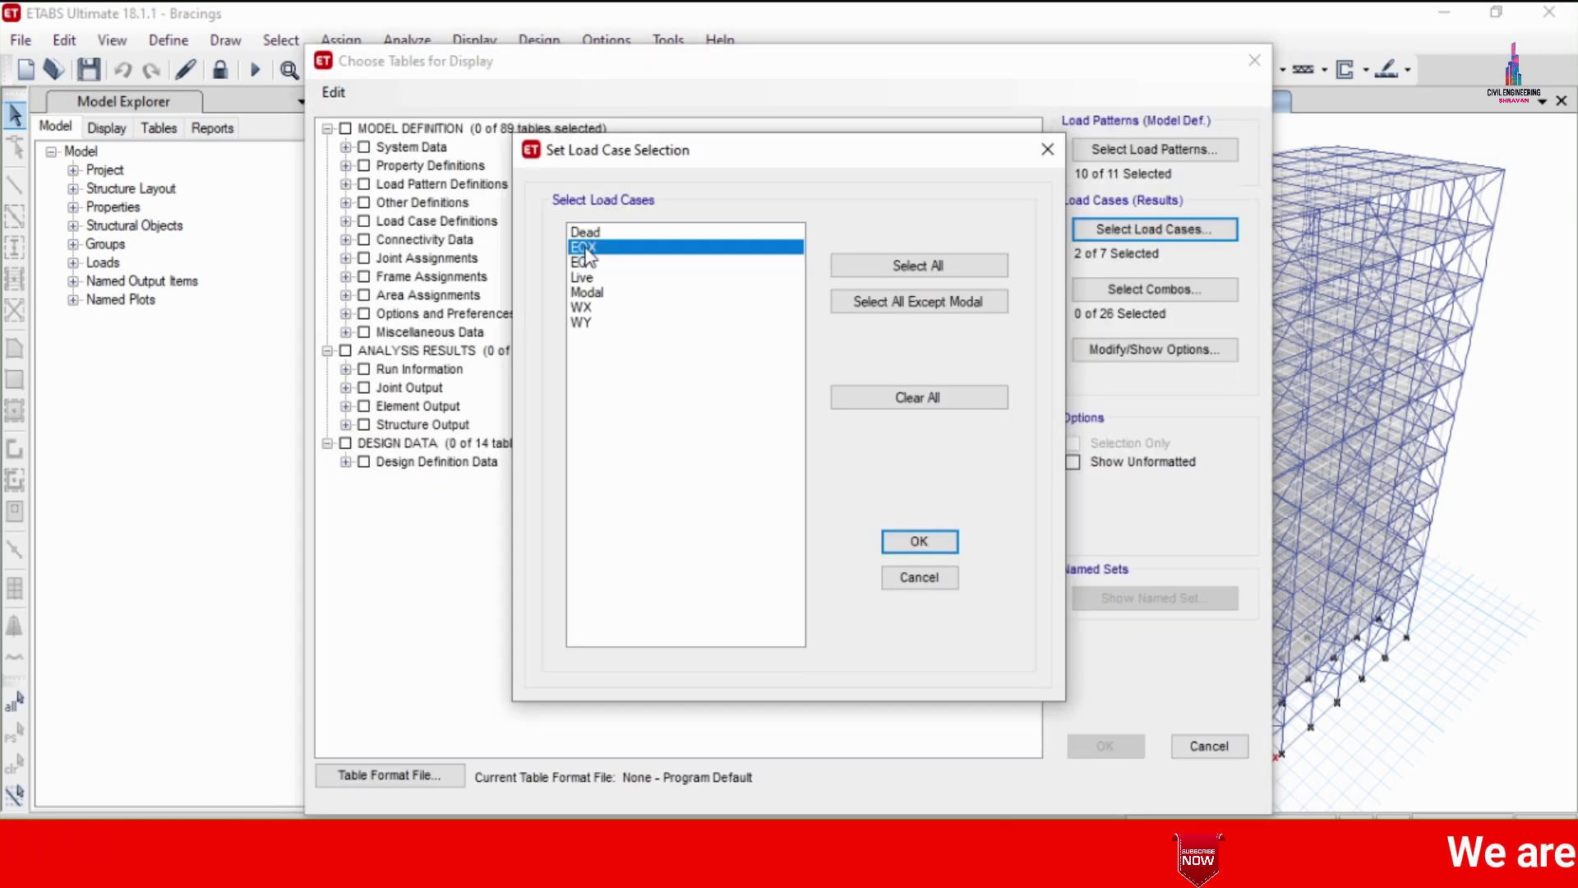
left_click(926, 540)
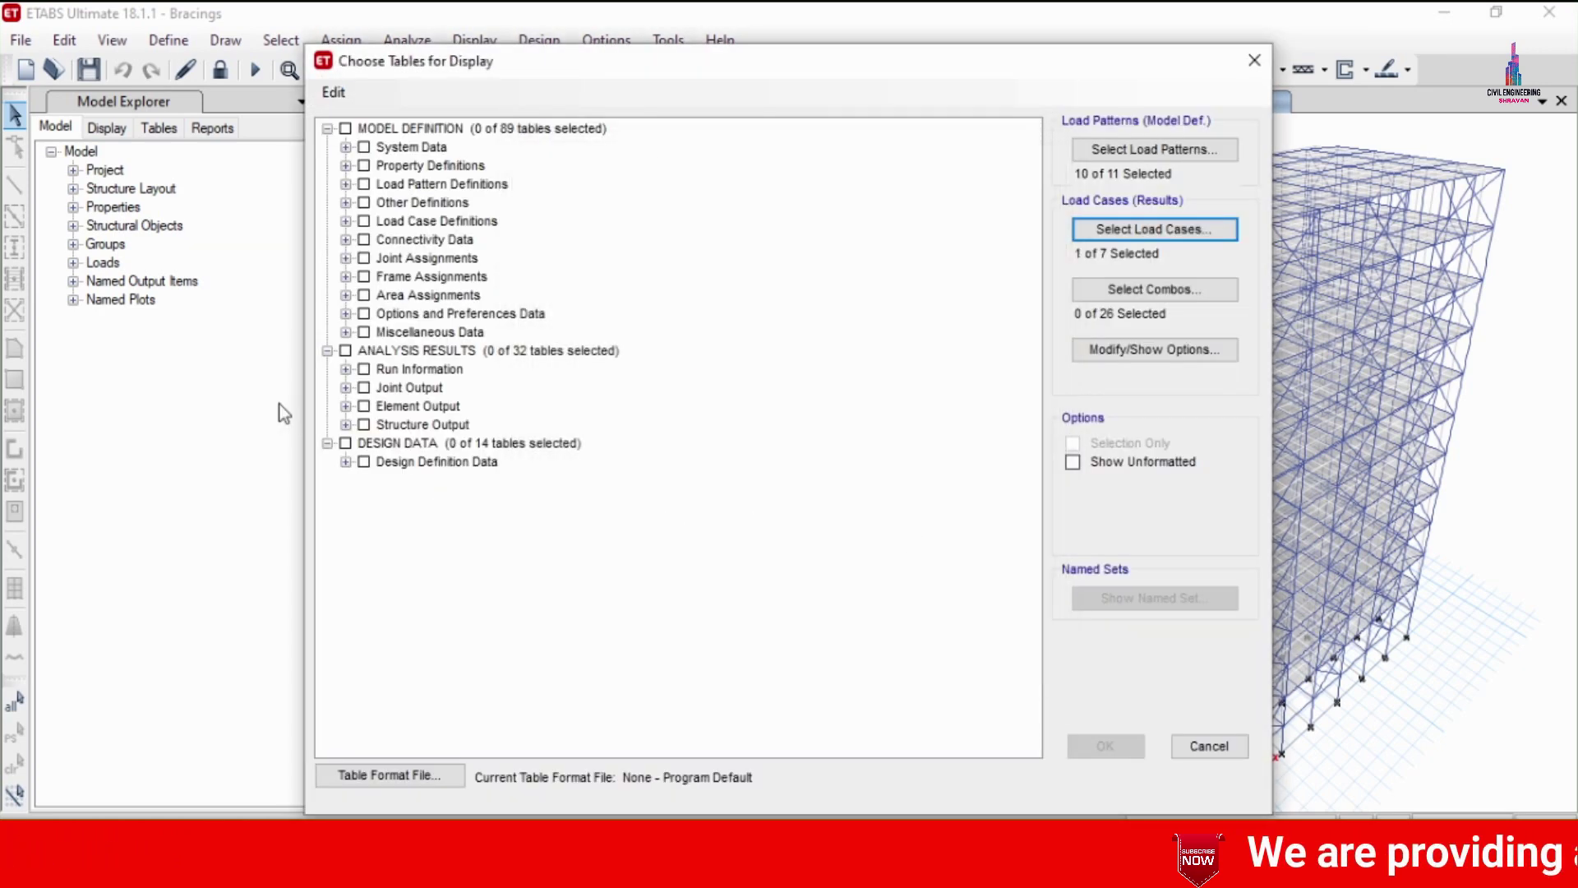
left_click(345, 387)
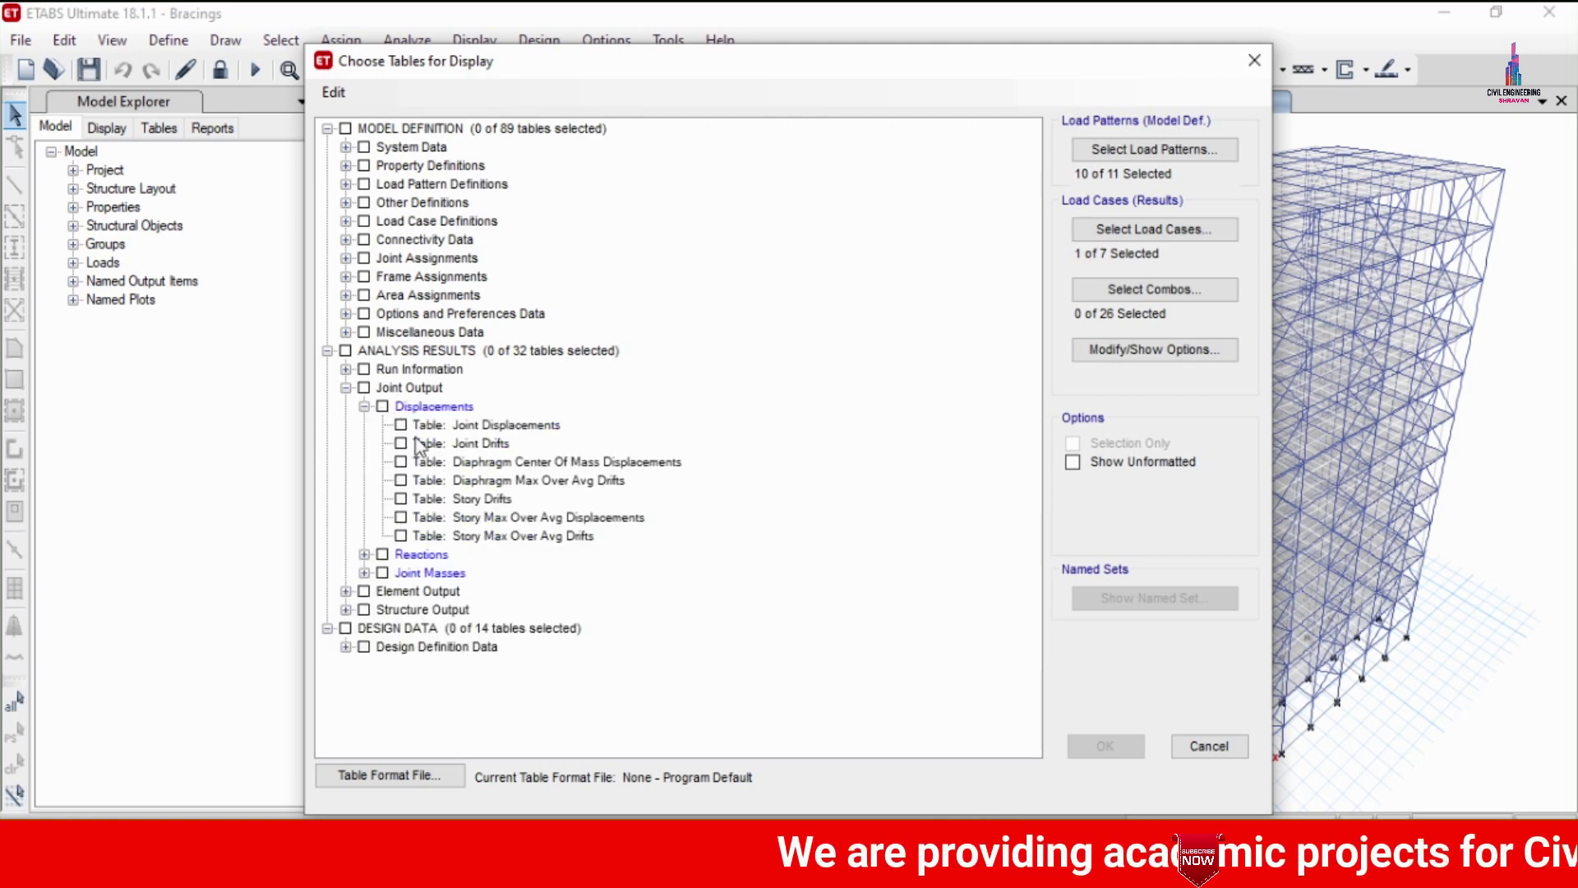
left_click(472, 424)
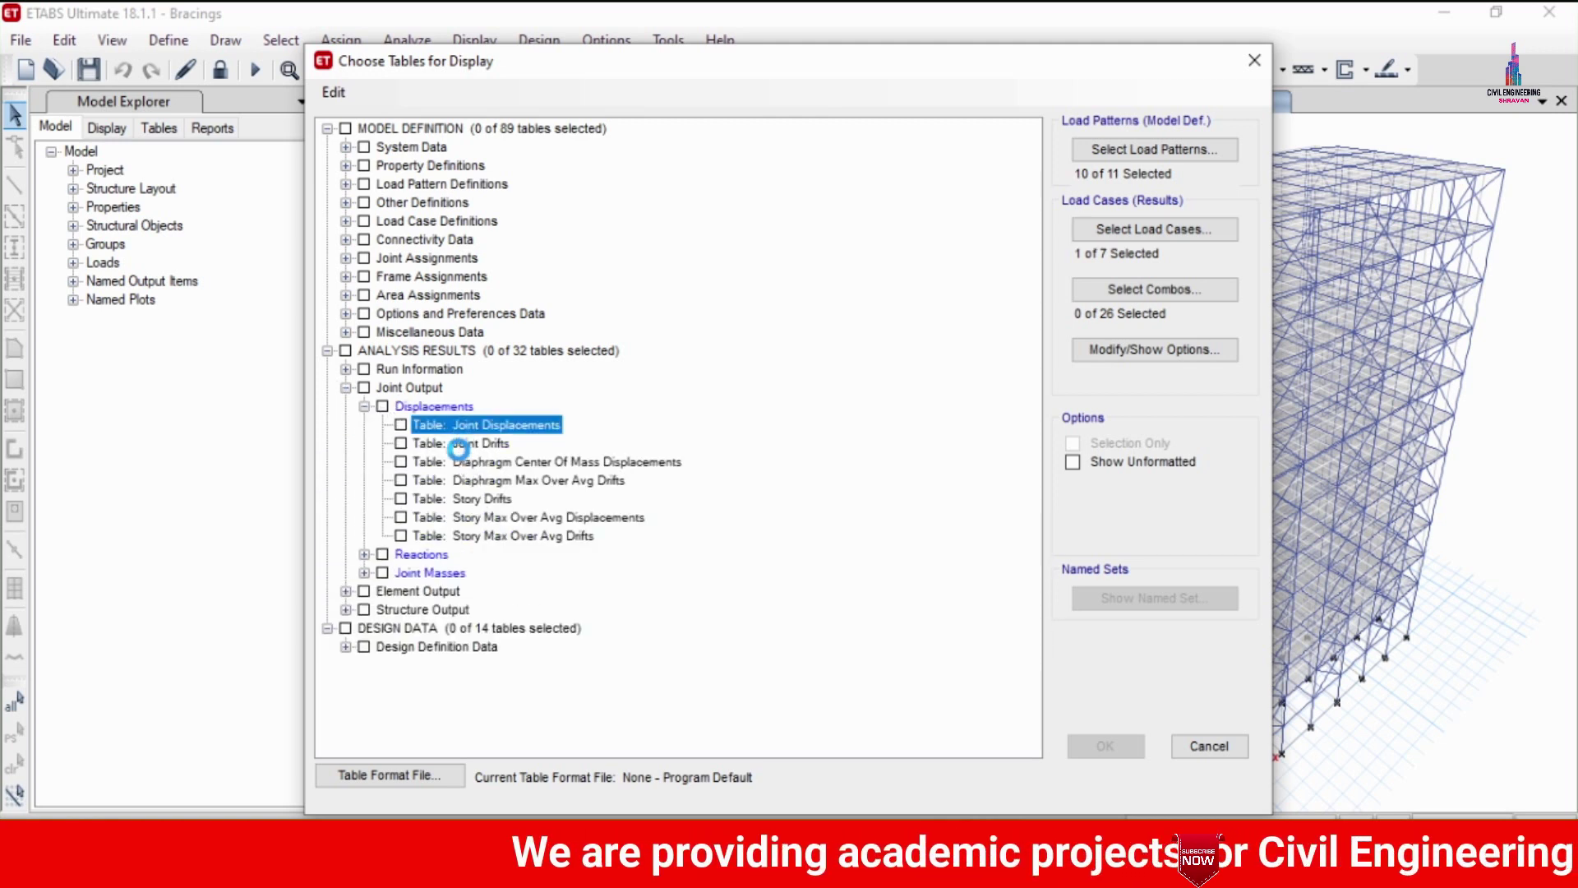
left_click(472, 498)
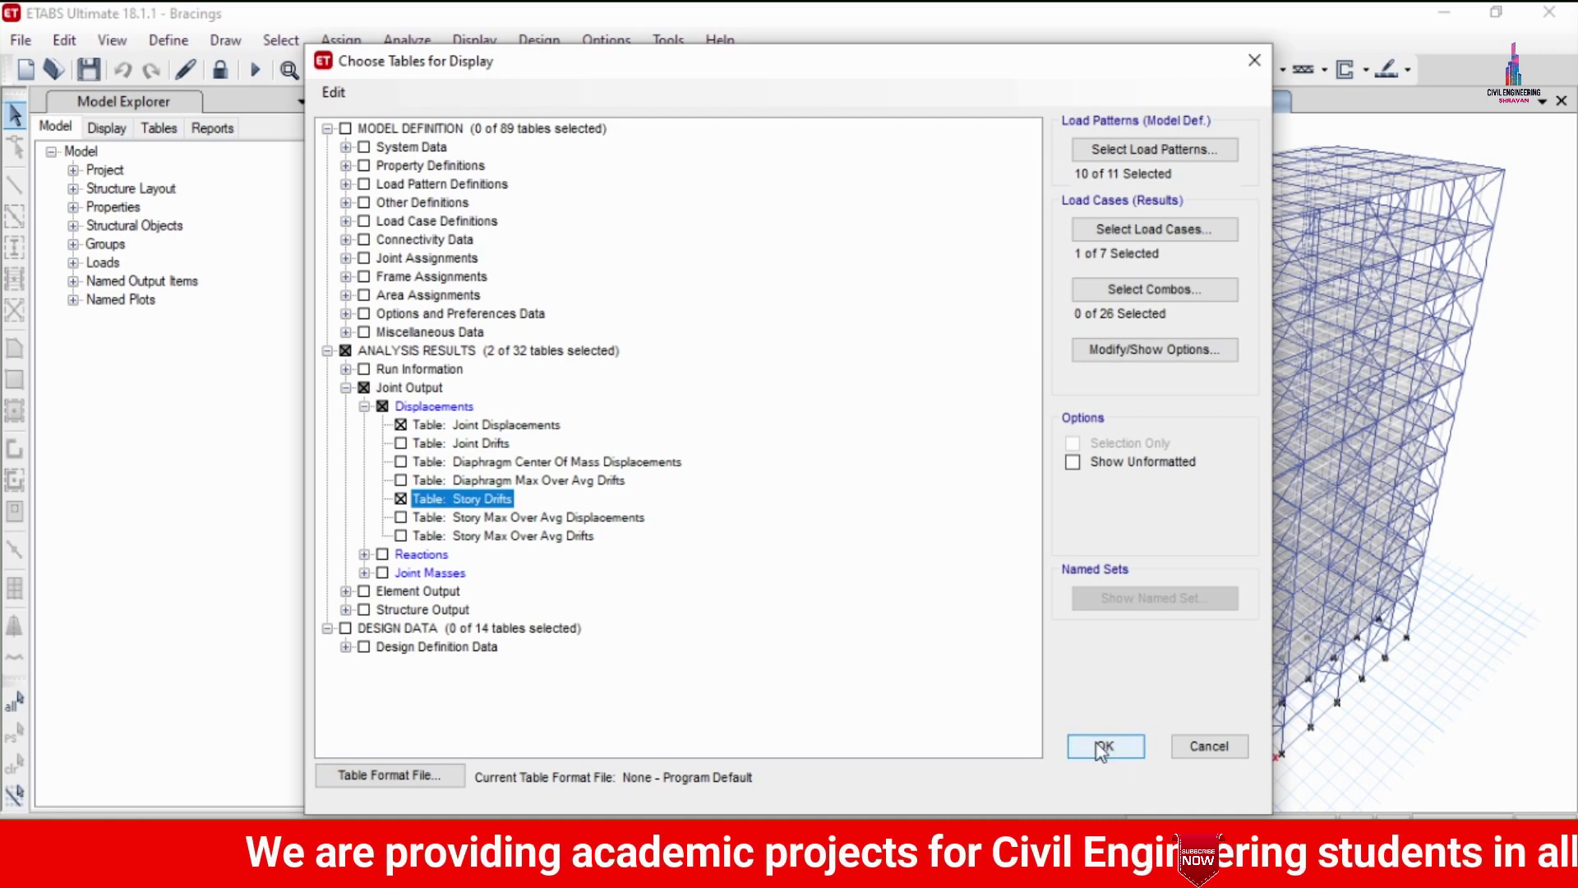
left_click(1101, 745)
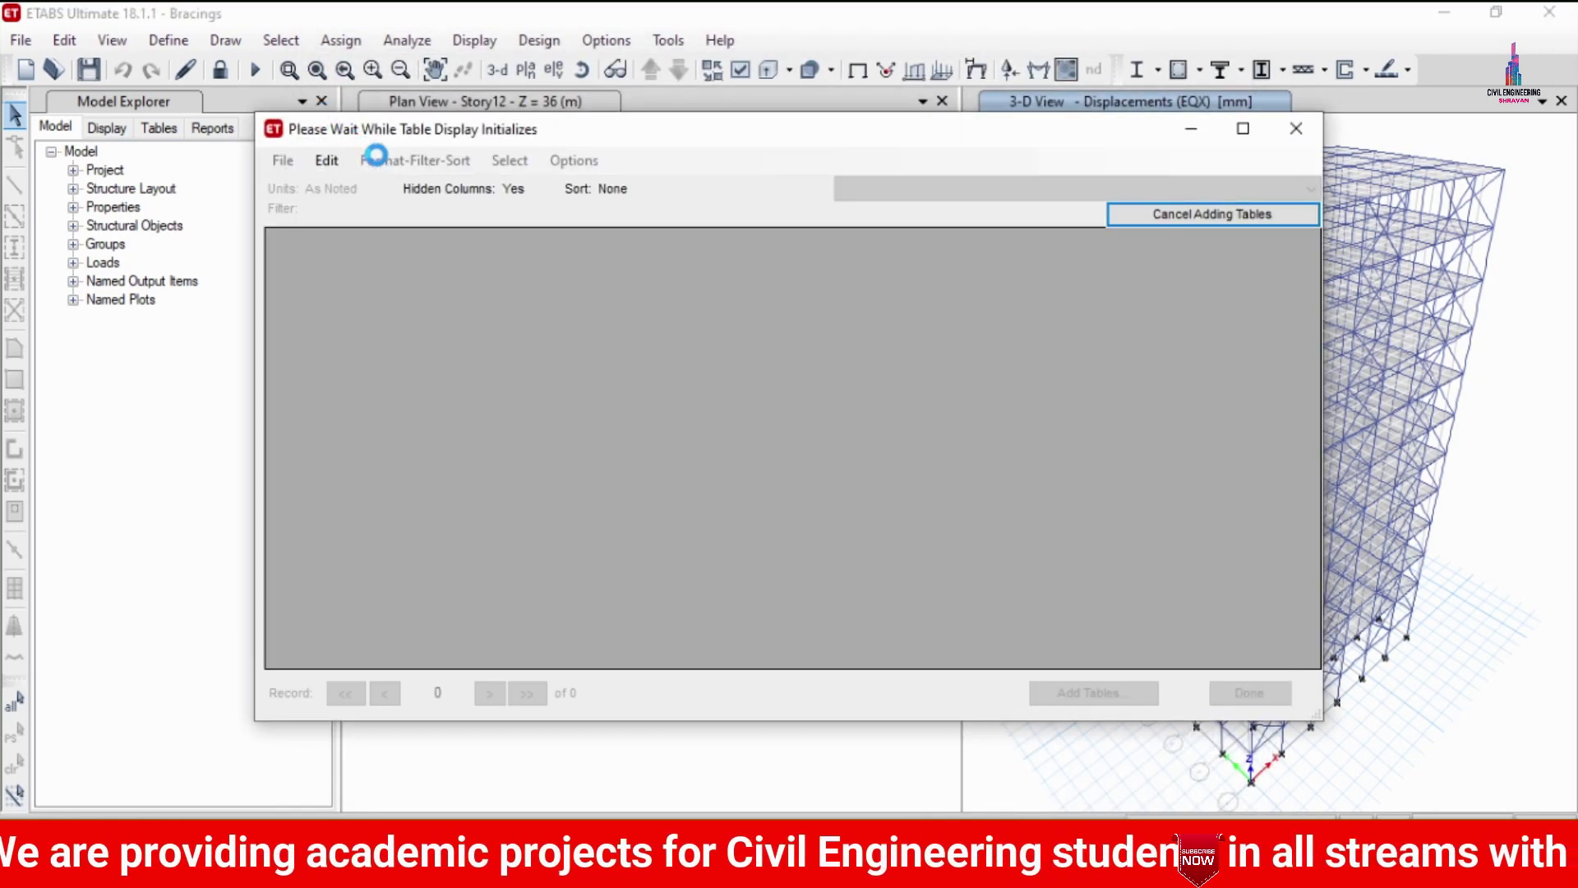
Quick-filter Joint Displacements to Label = 1 and select all 13 rows.
left_click(390, 164)
left_click(408, 209)
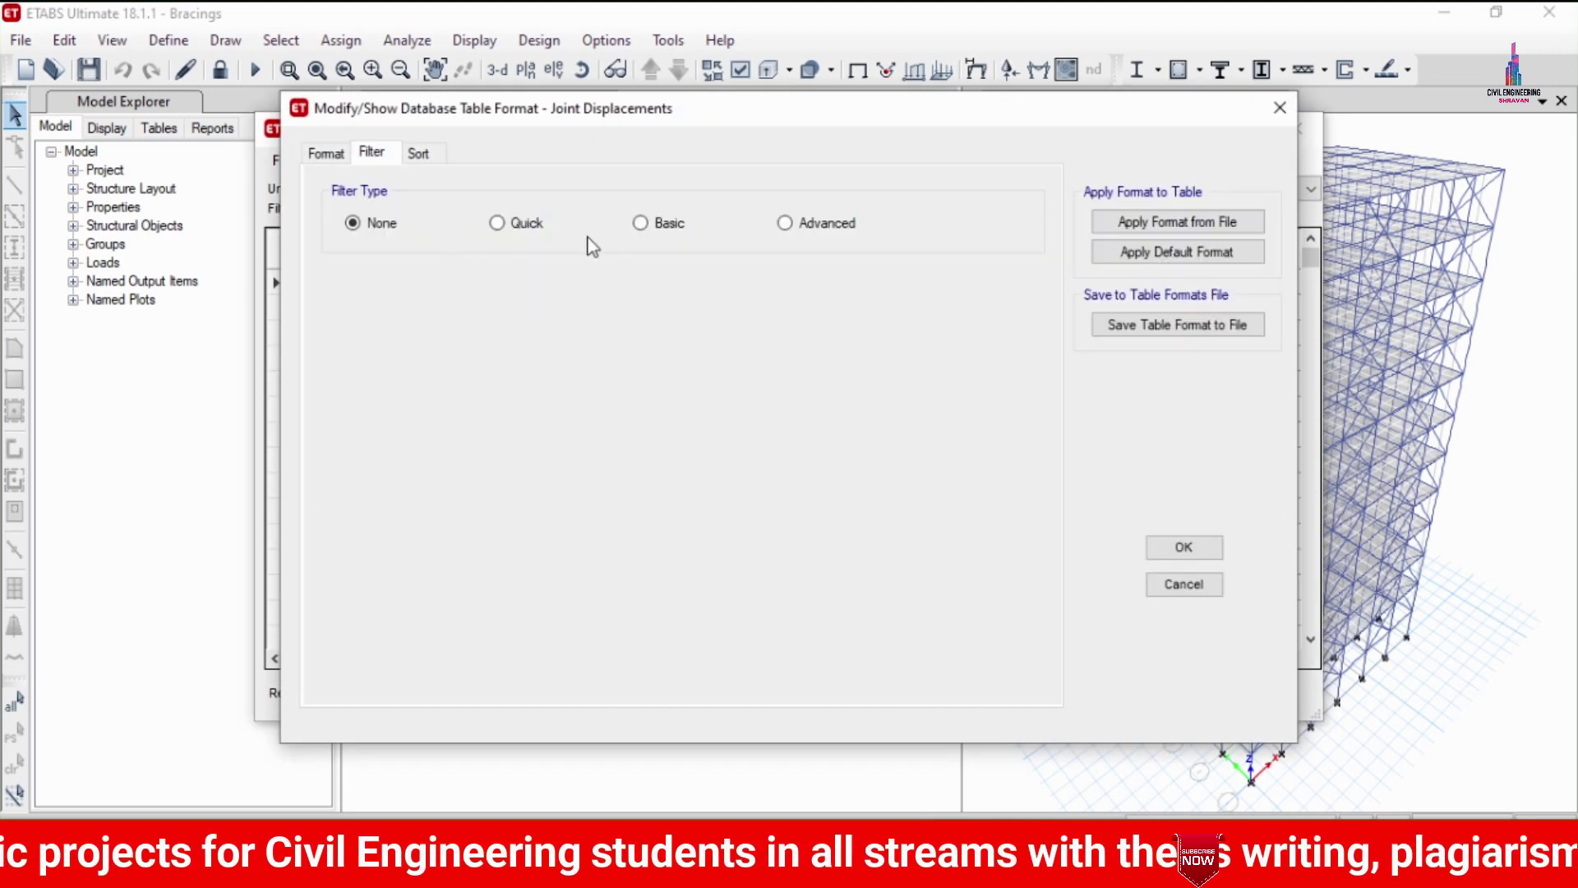
left_click(530, 223)
left_click(504, 305)
left_click(460, 339)
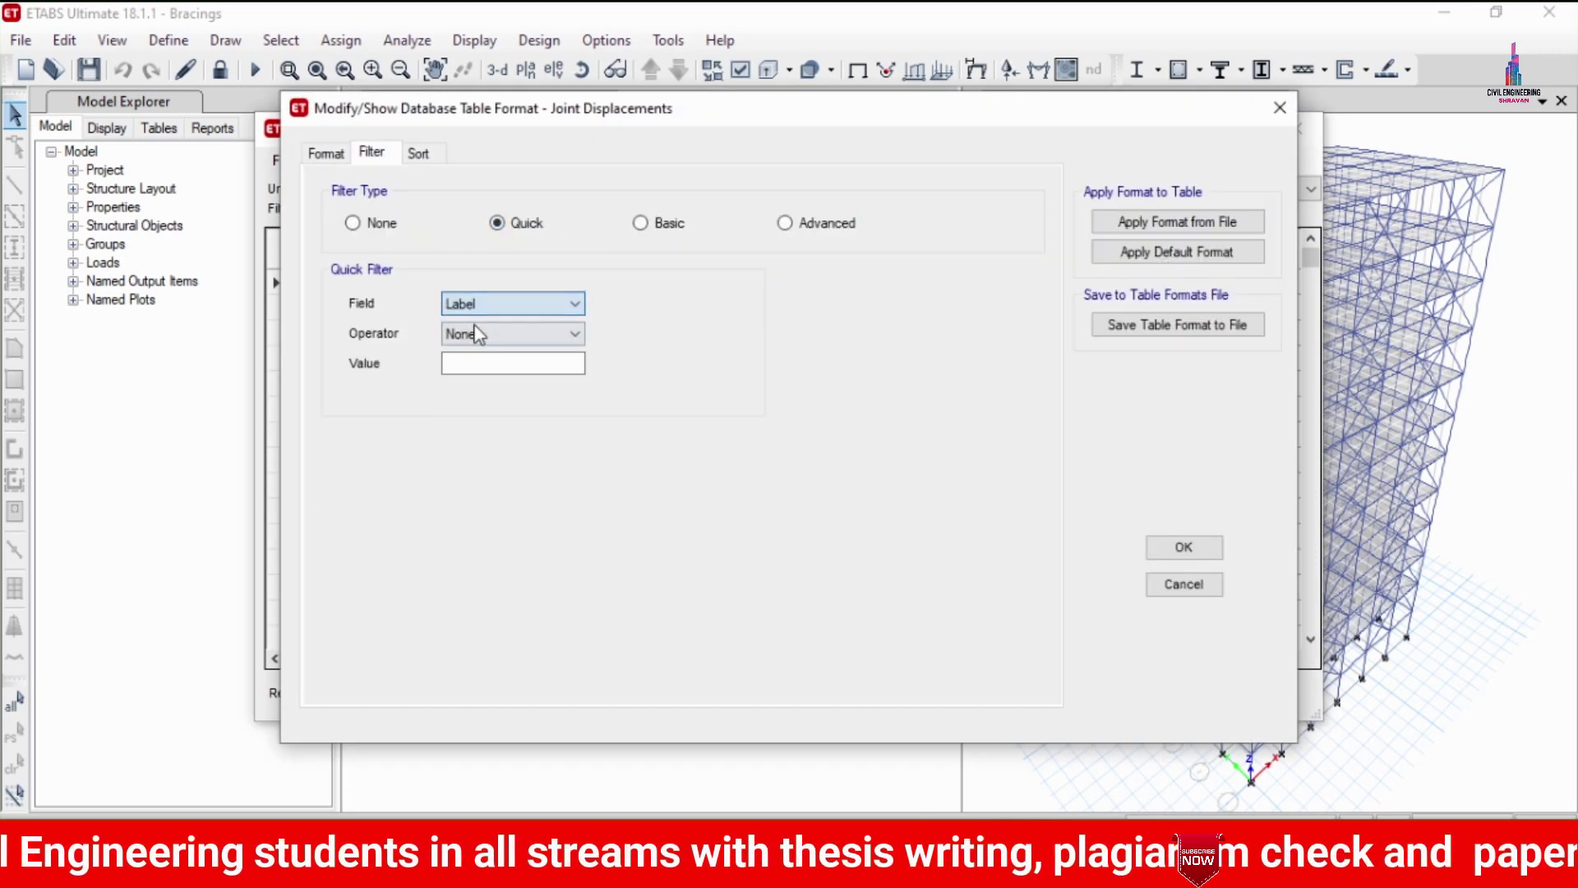
left_click(510, 333)
left_click(460, 356)
left_click(449, 367)
type("1")
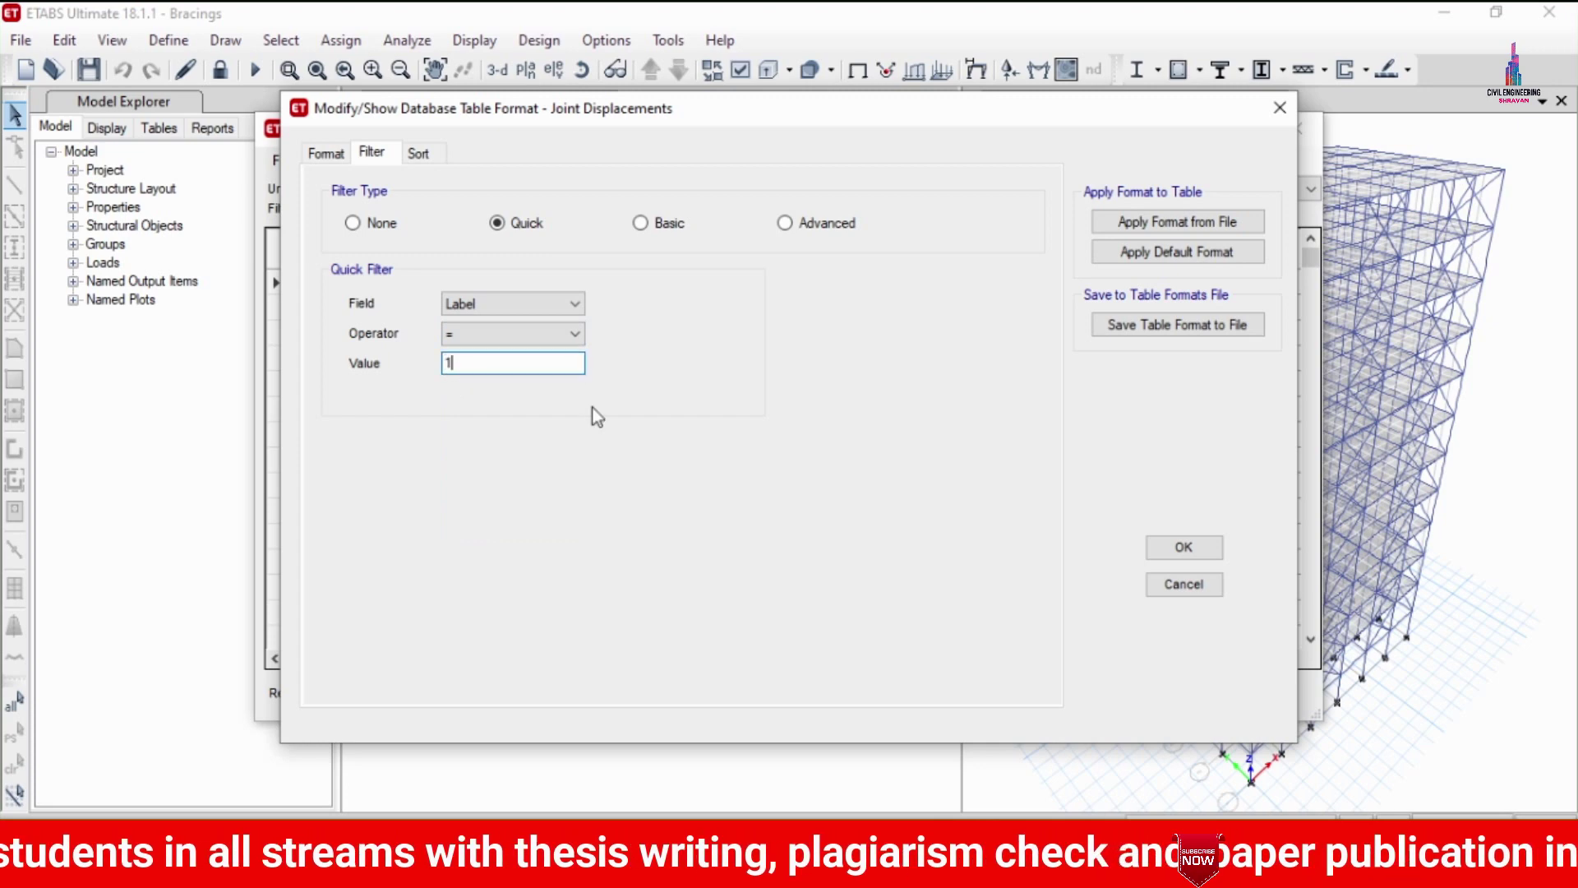
left_click(1184, 546)
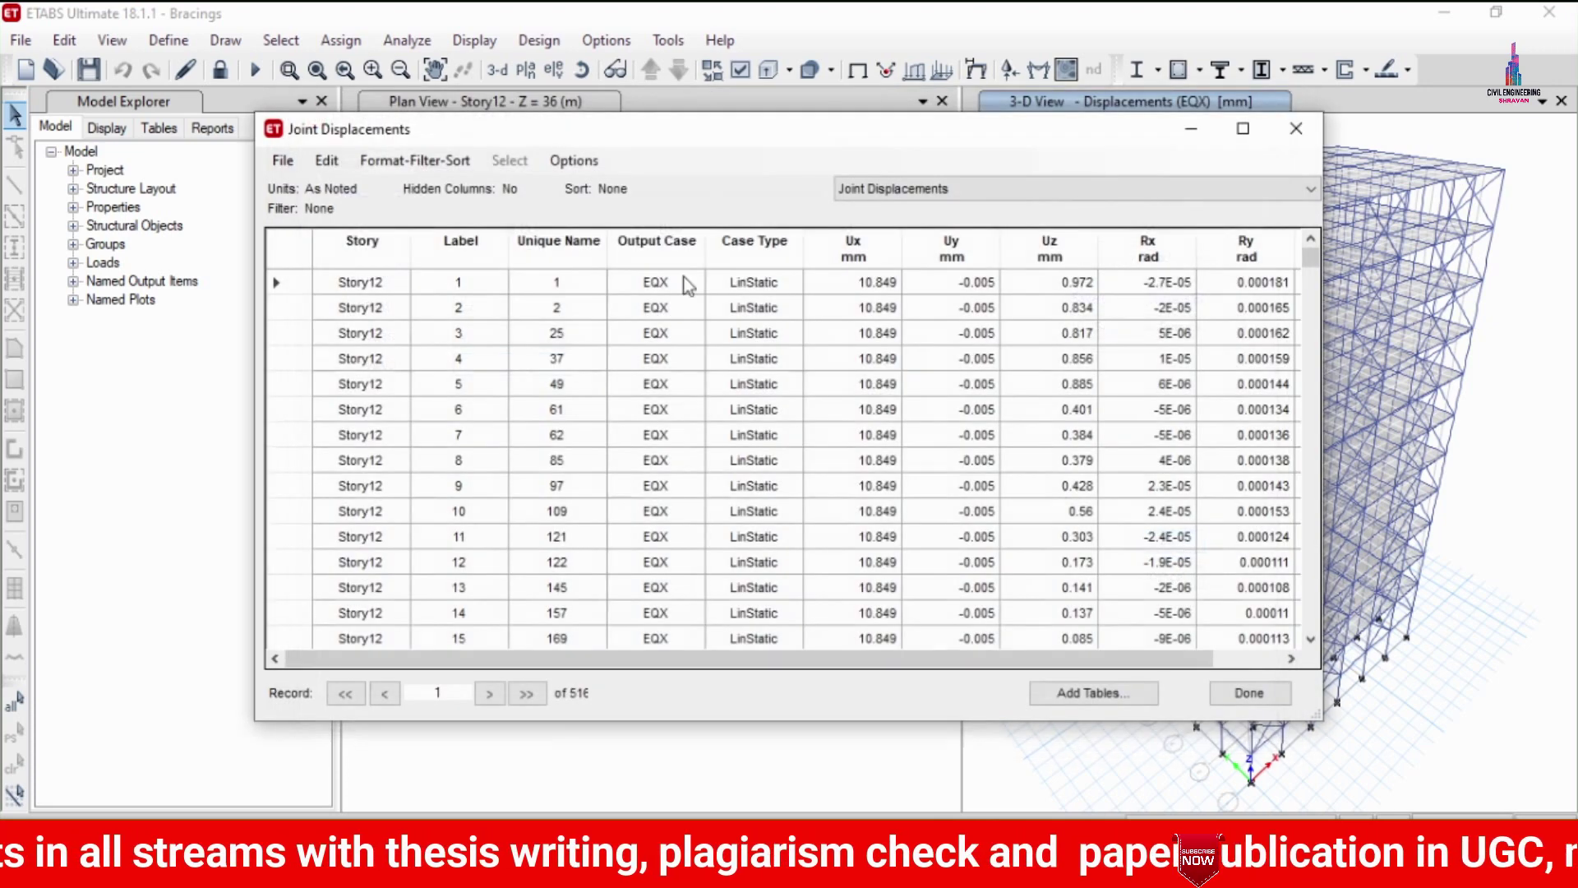
left_click(298, 244)
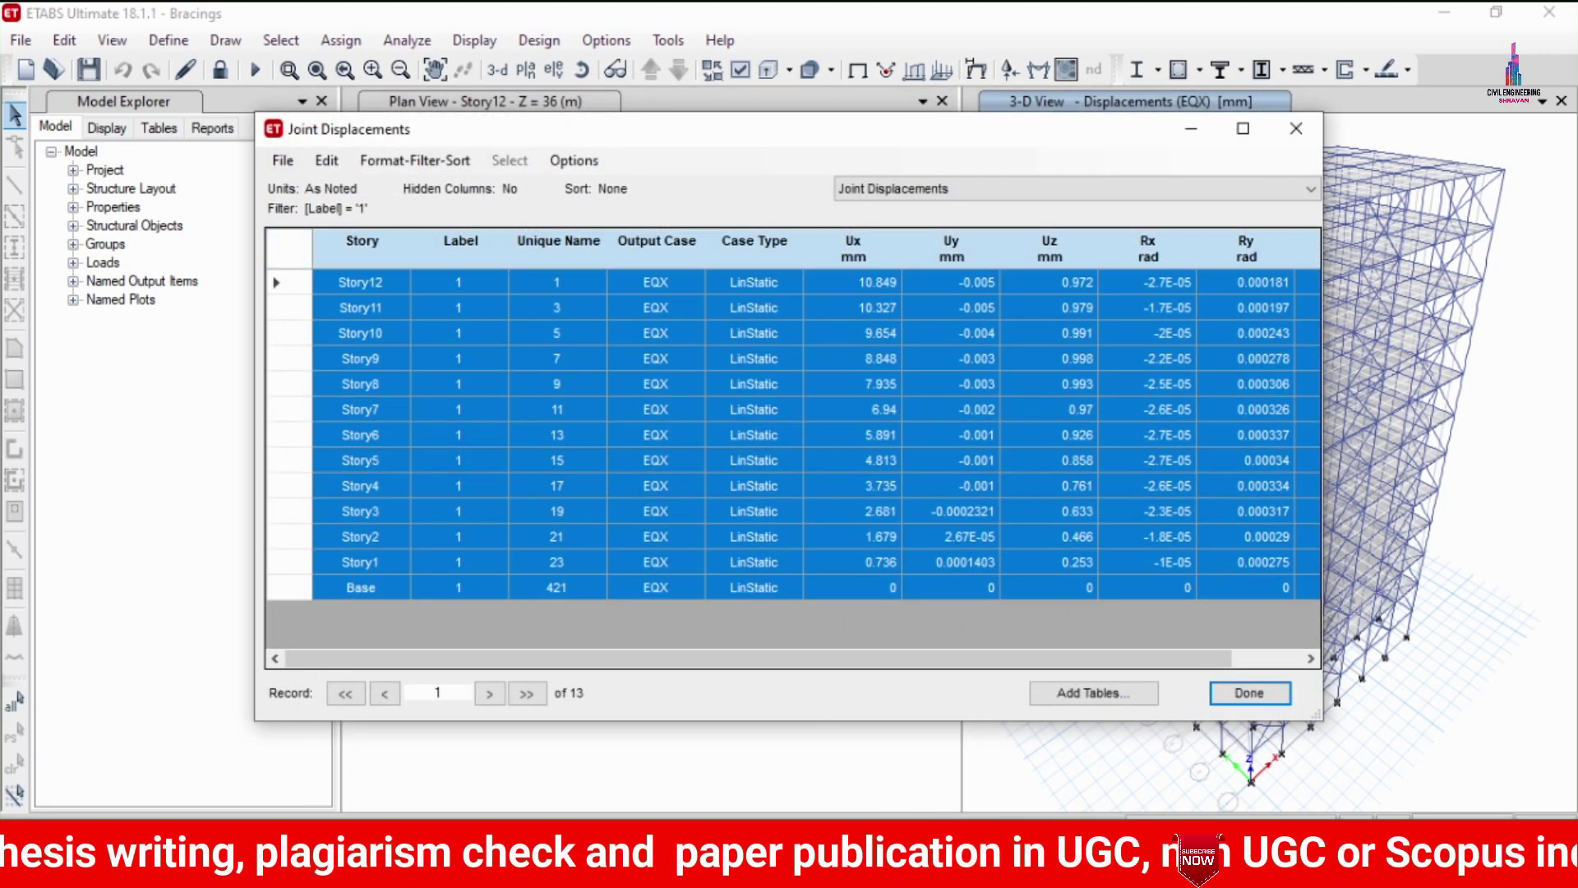
Paste the braced building's displacement table into workbook R at cell P4.
left_click(913, 743)
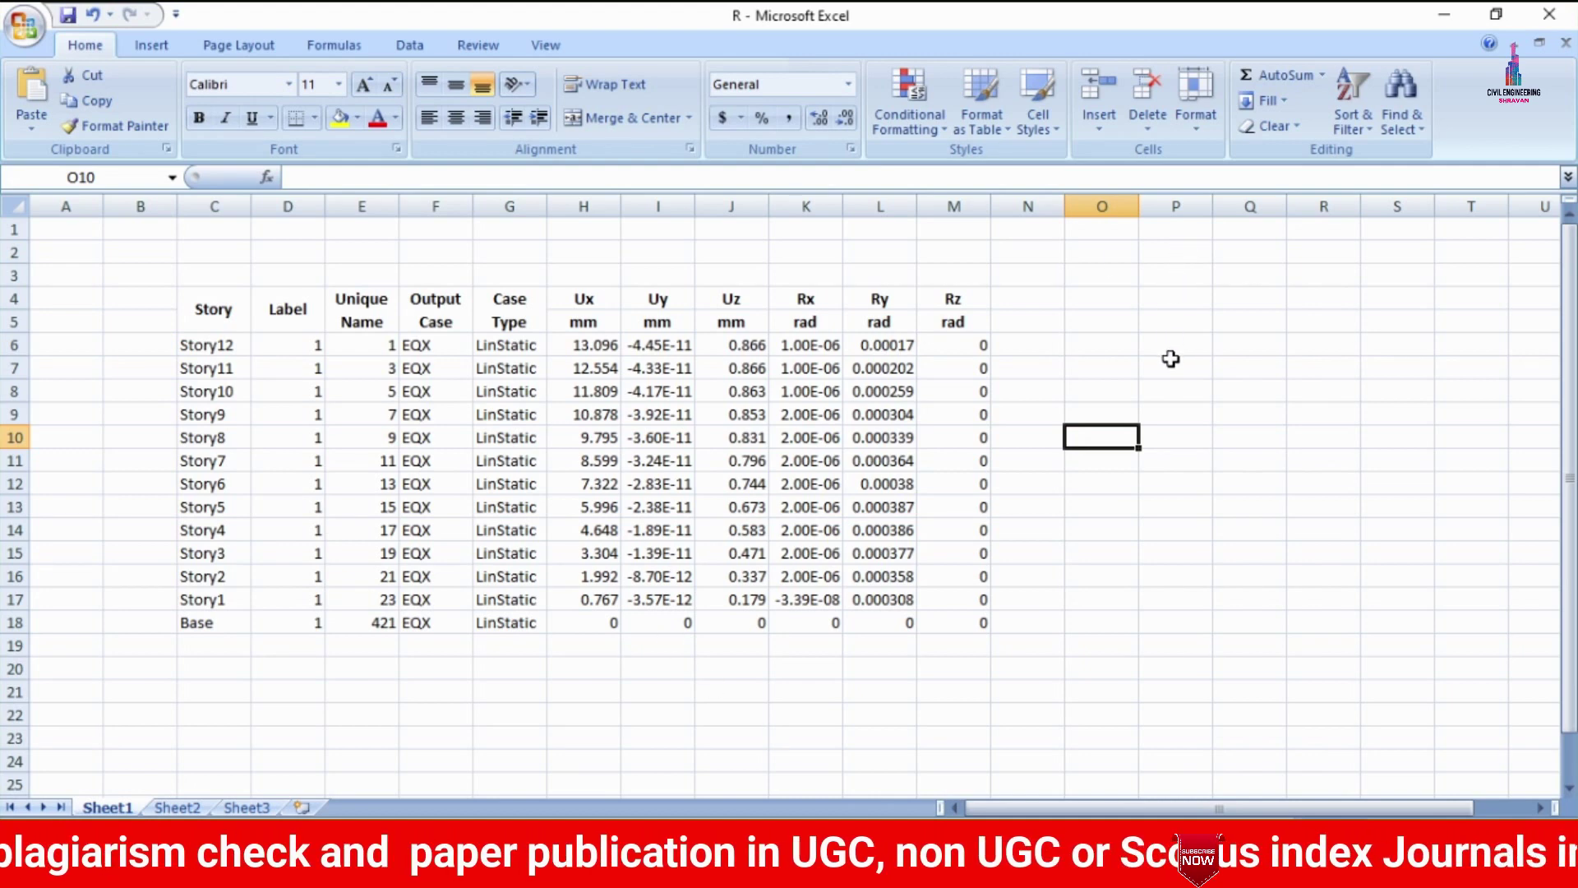
left_click(1176, 299)
key("ctrl+v")
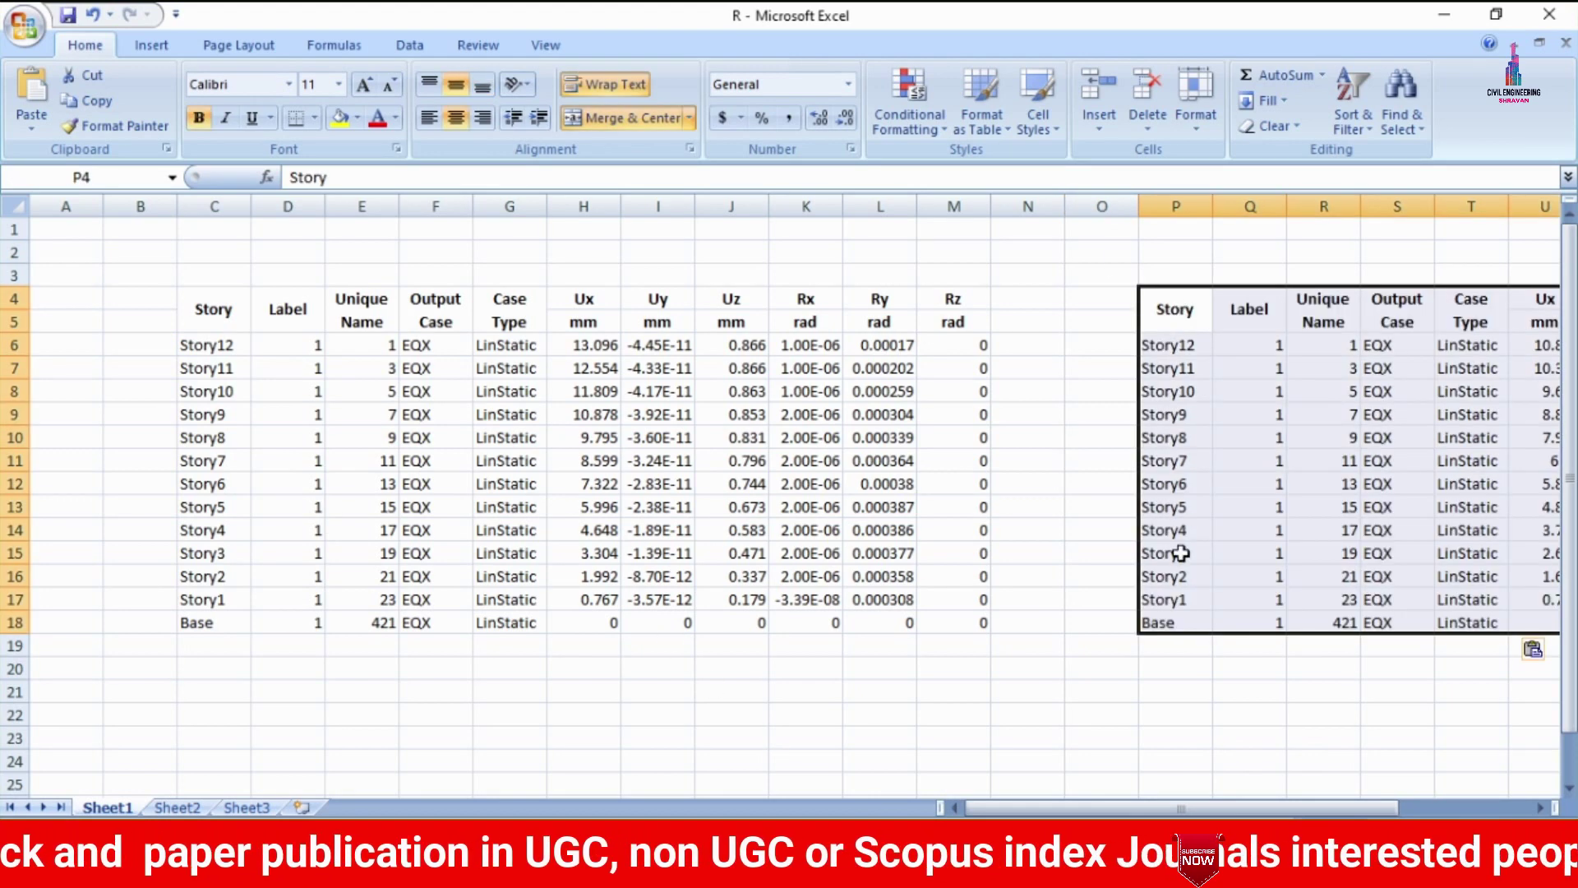
left_click_drag(1136, 812, 1197, 788)
Copy the normal building's Ux values H6:H18 down to H23.
left_click_drag(366, 340, 391, 624)
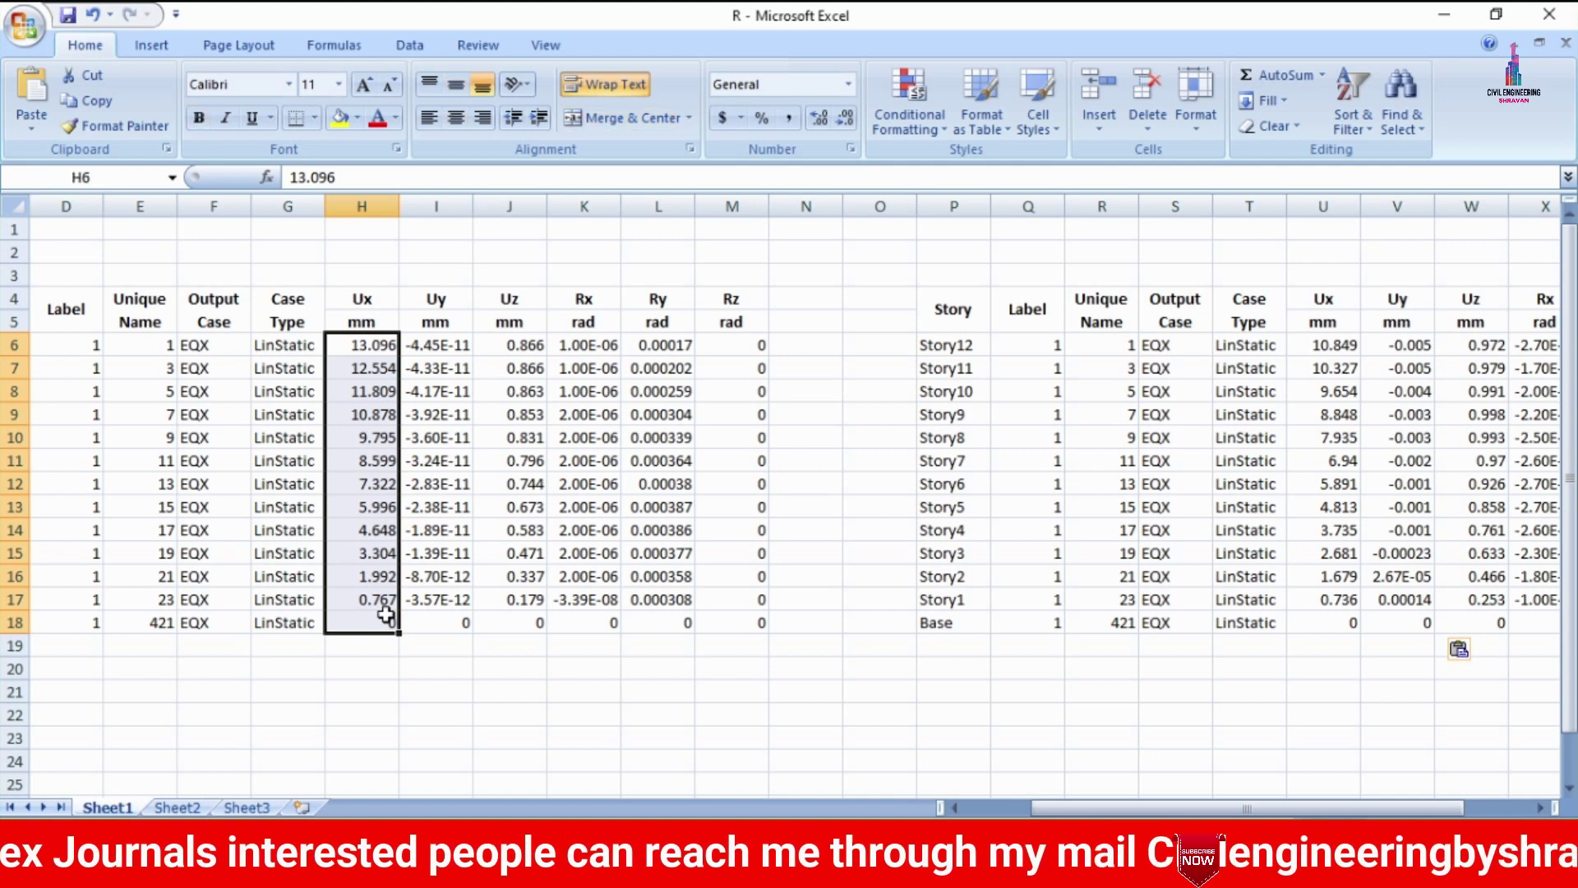
key("ctrl+c")
scroll(418, 581, "down", 2)
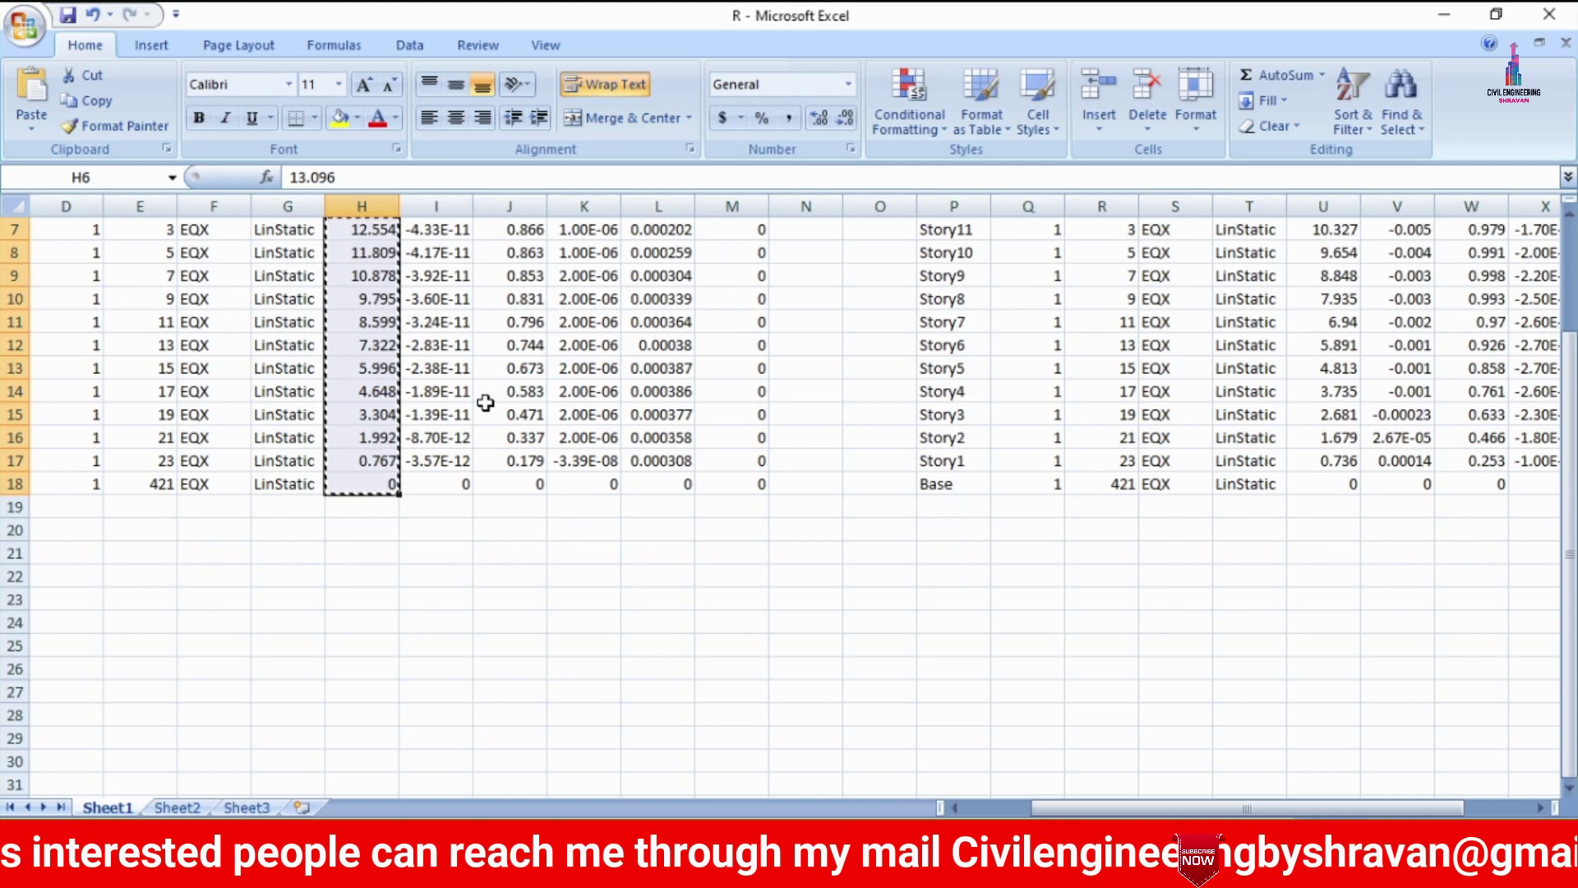
left_click(383, 595)
key("ctrl+v")
scroll(385, 595, "up", 2)
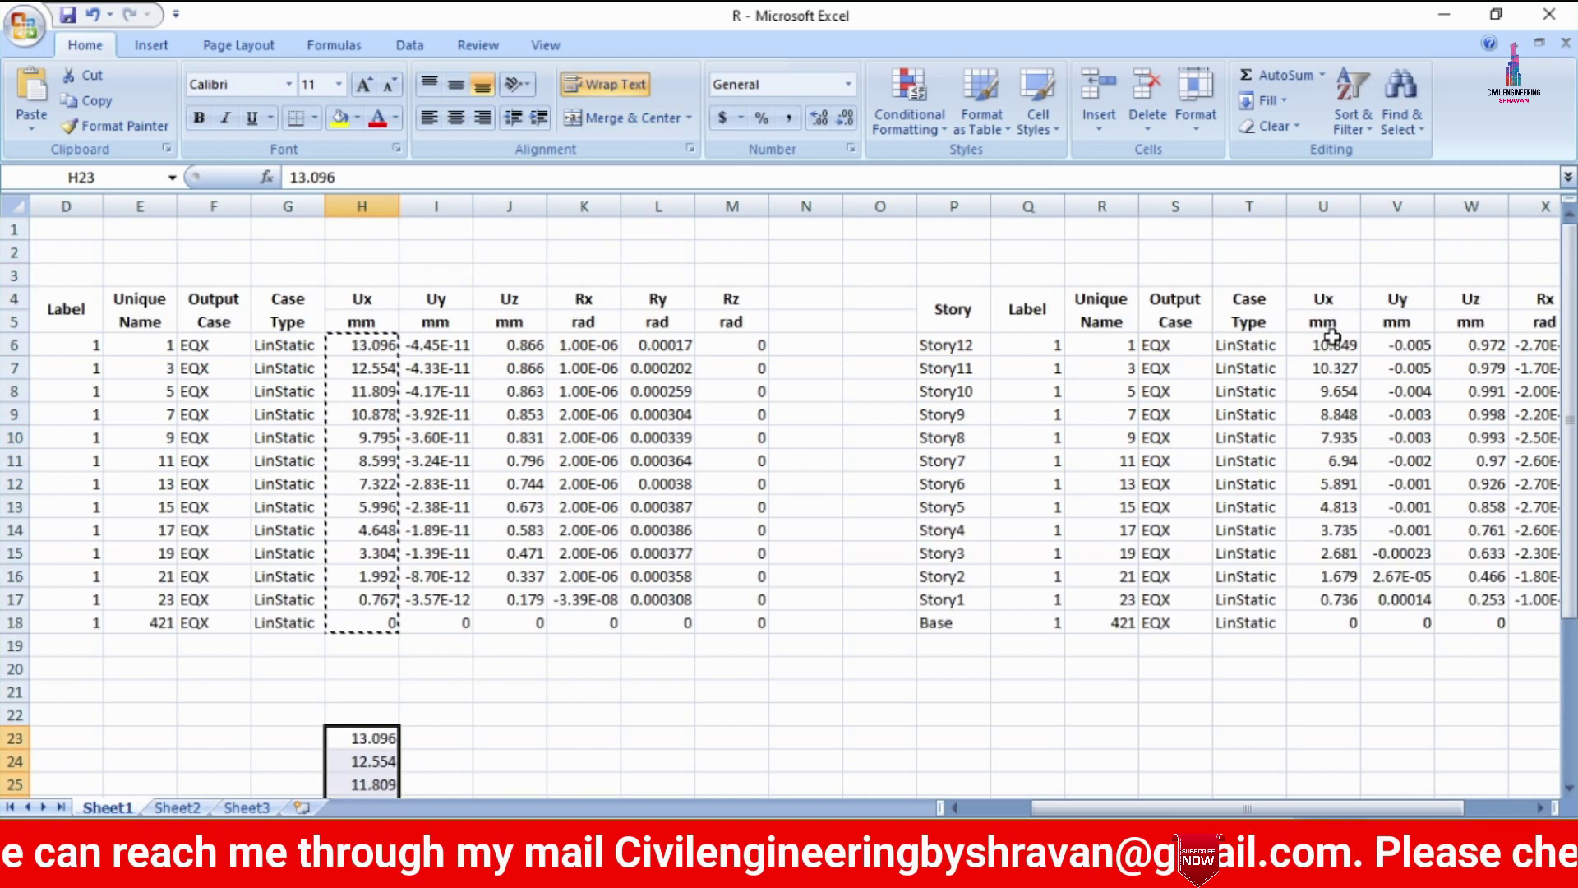
Copy the braced building's Ux values into I23 and select H23:I35.
left_click_drag(1324, 349, 1351, 627)
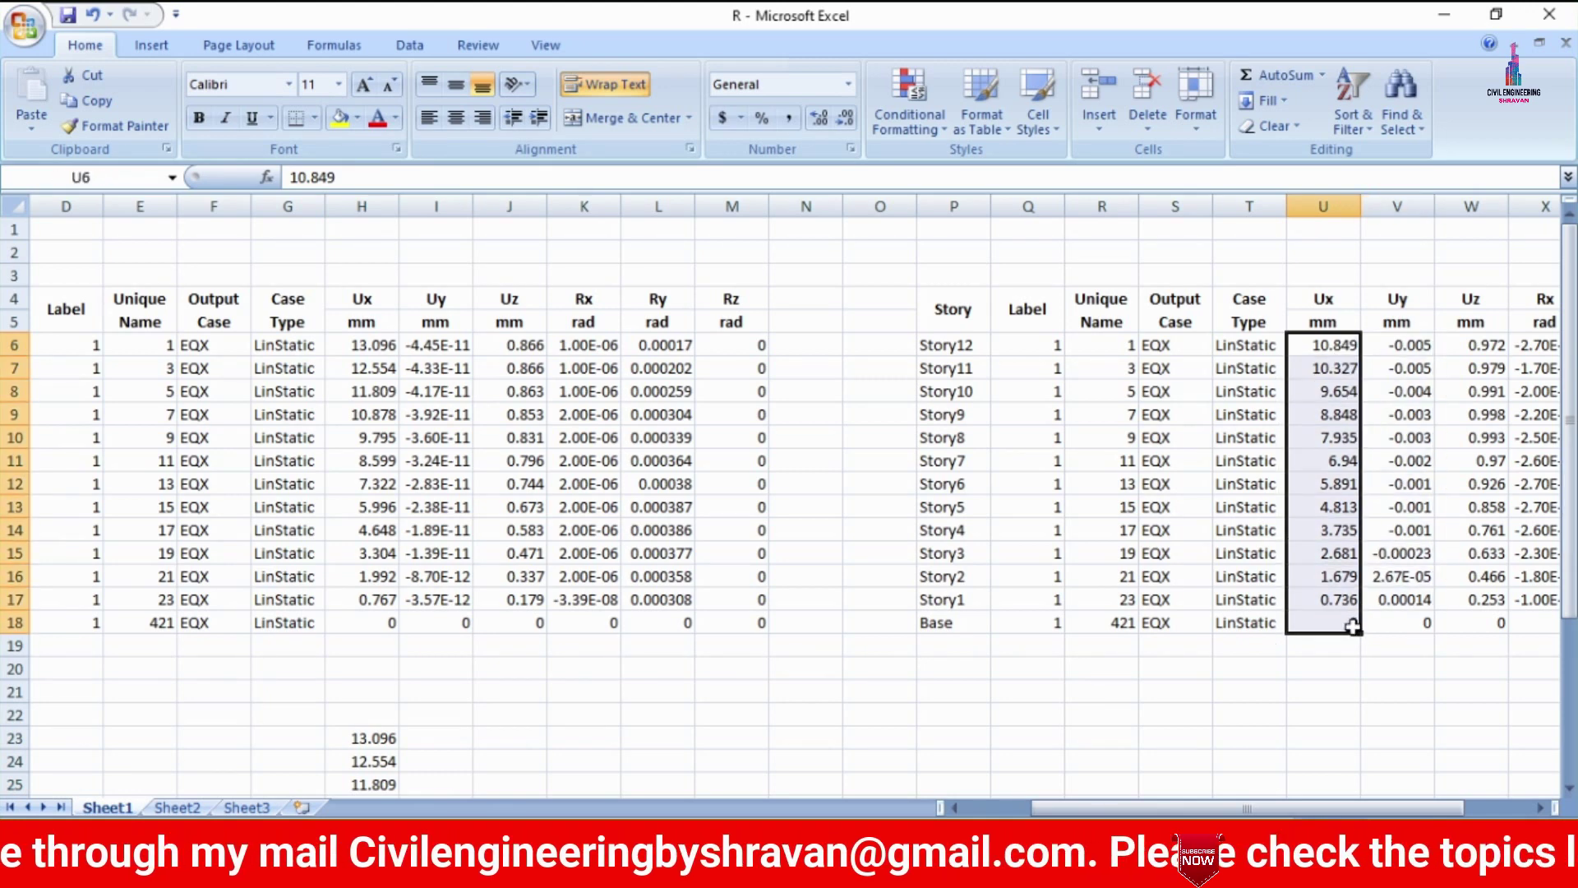
key("ctrl+c")
scroll(831, 564, "down", 3)
left_click(436, 530)
key("ctrl+v")
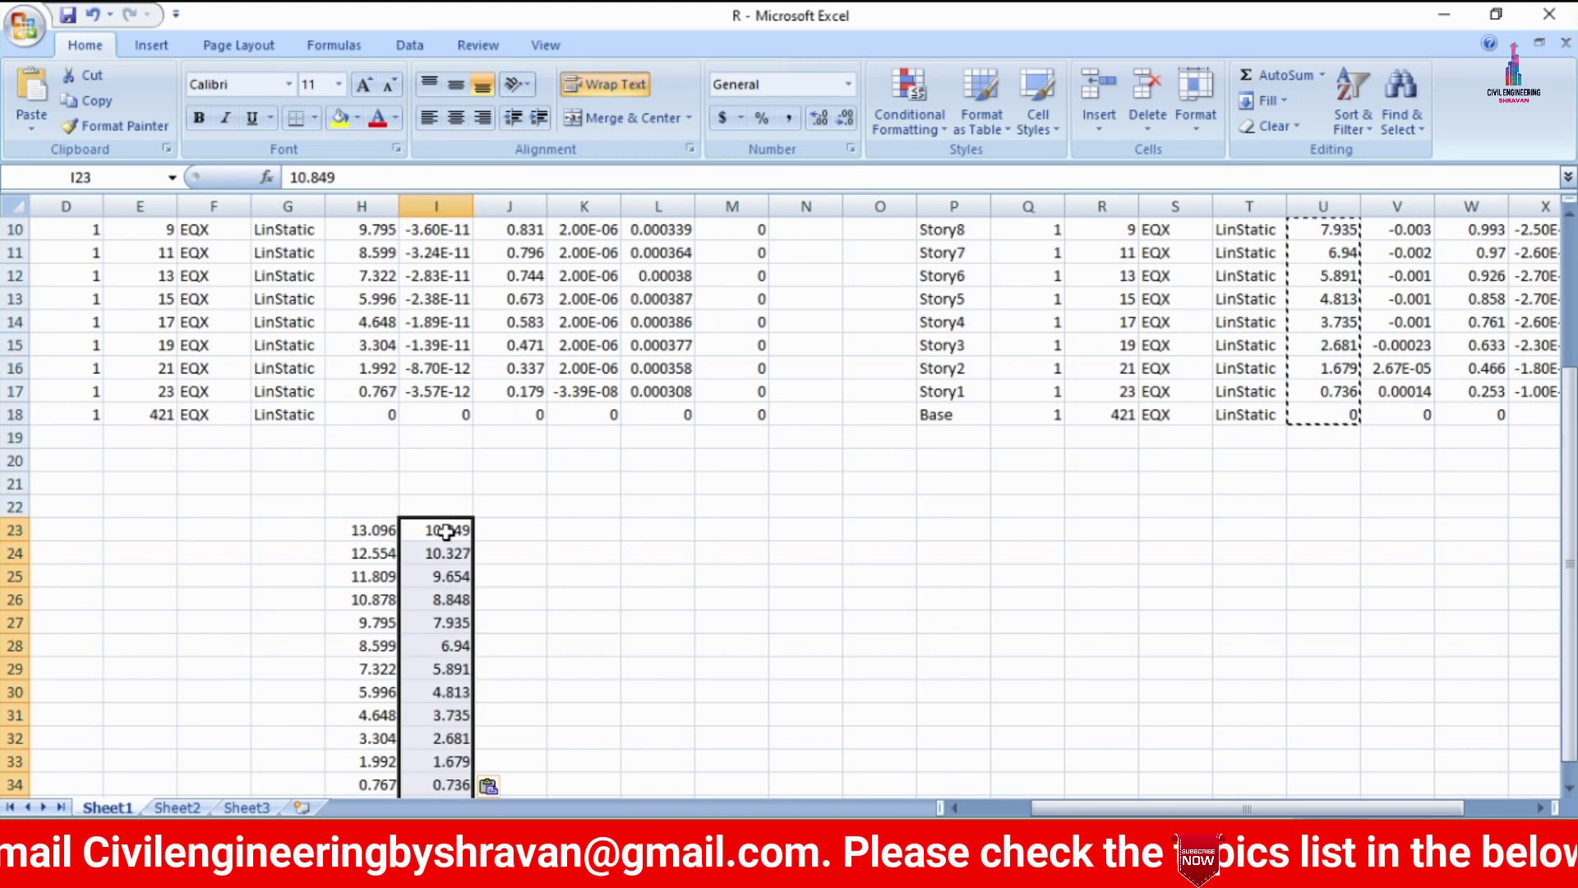
scroll(448, 542, "down", 3)
left_click(657, 437)
left_click_drag(376, 322, 461, 588)
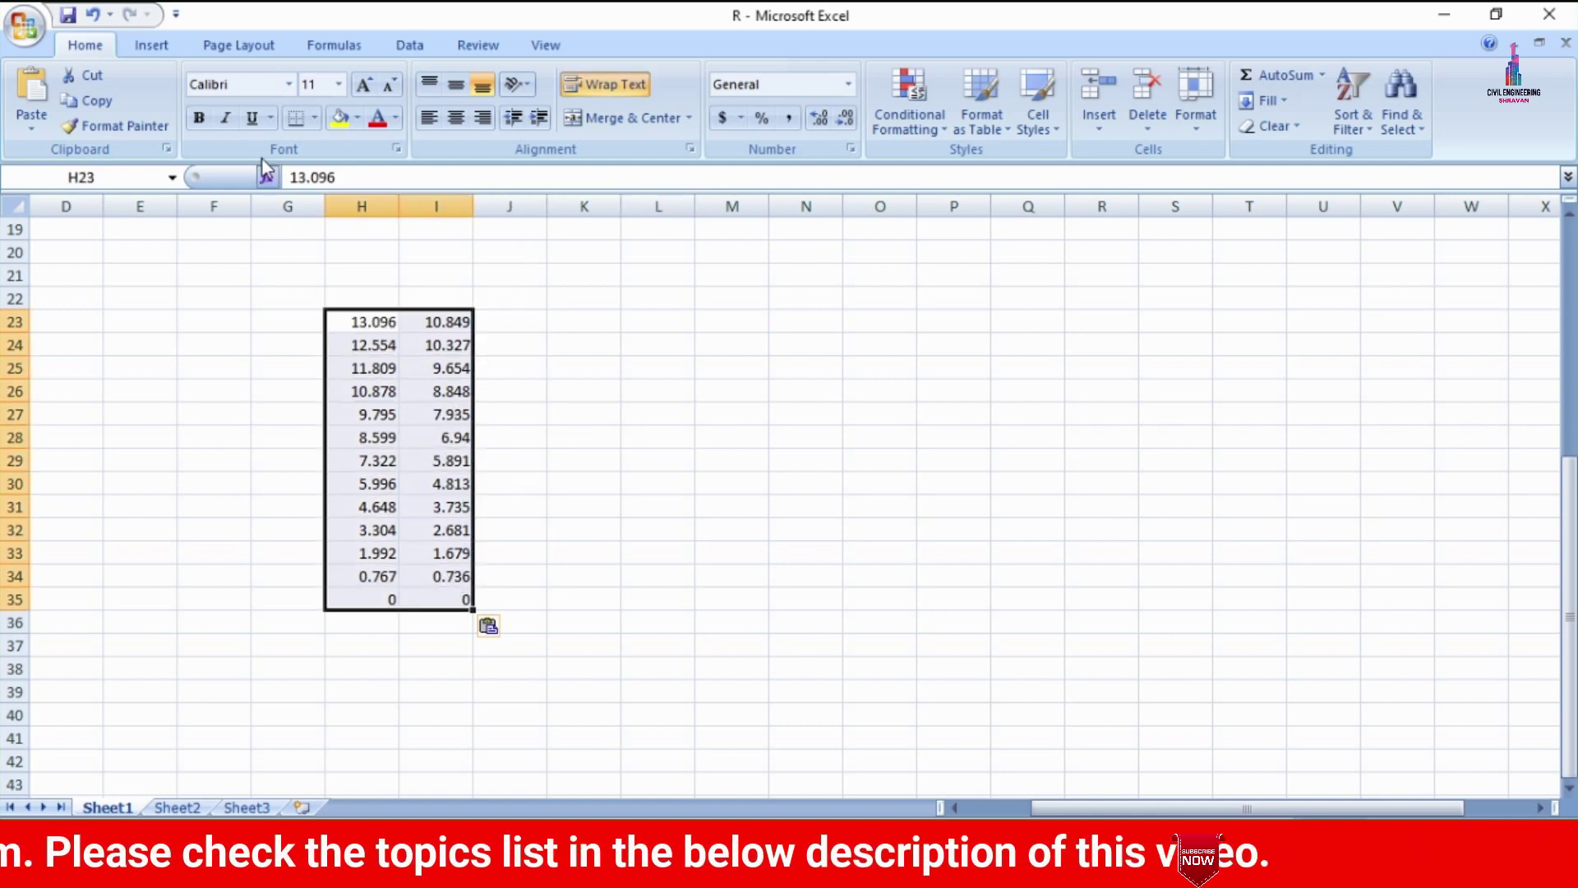
Insert a 2-D clustered column chart of H23:I35 and inspect its Series2 bars.
left_click(152, 45)
left_click(378, 123)
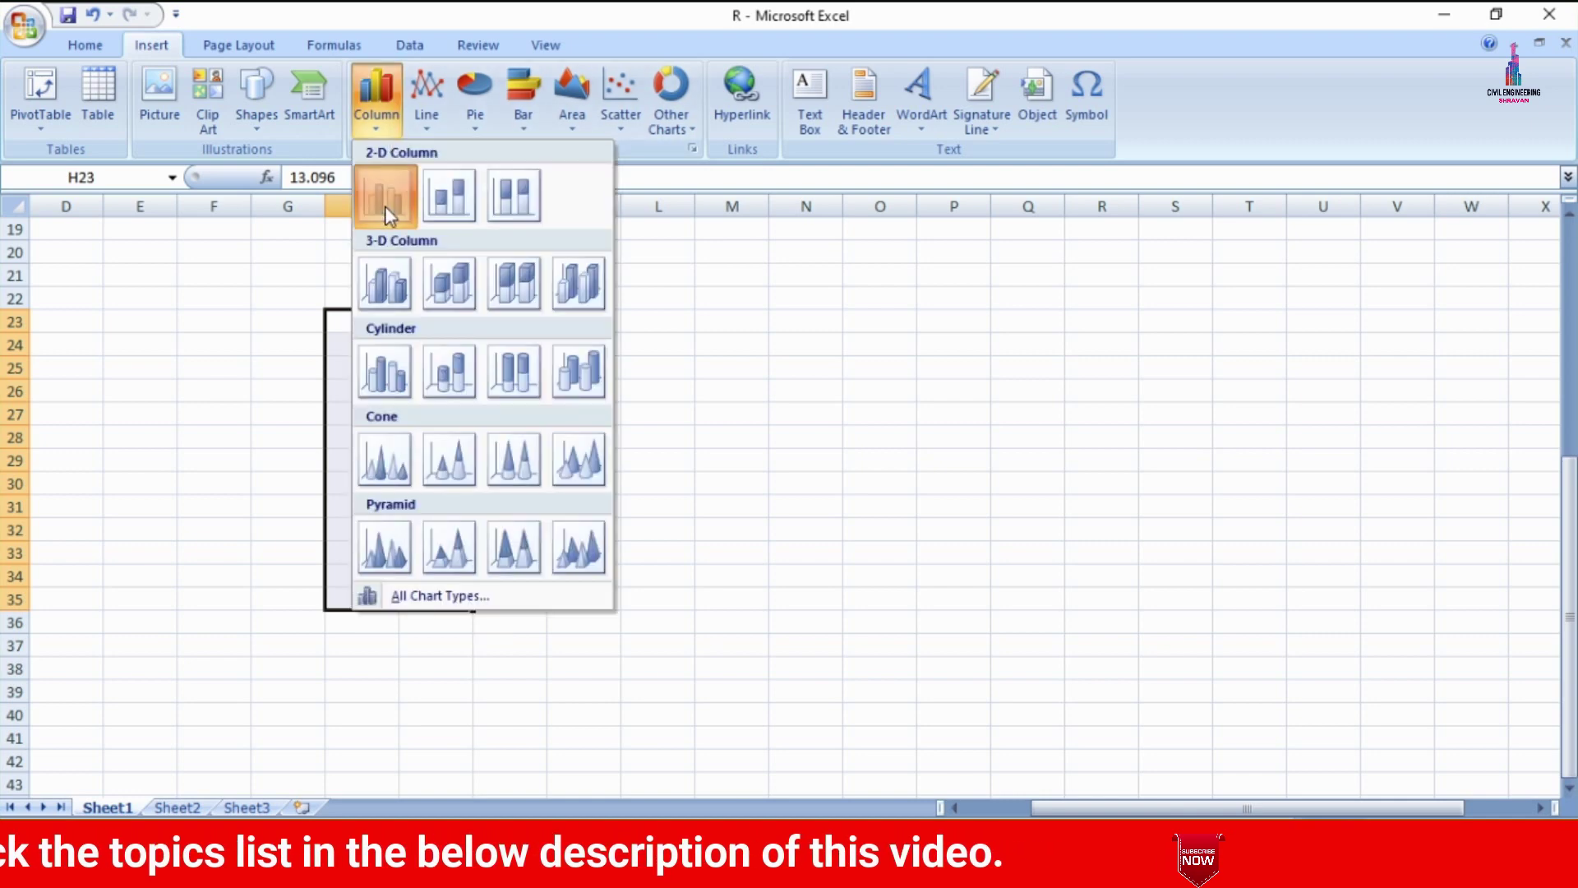
left_click(386, 198)
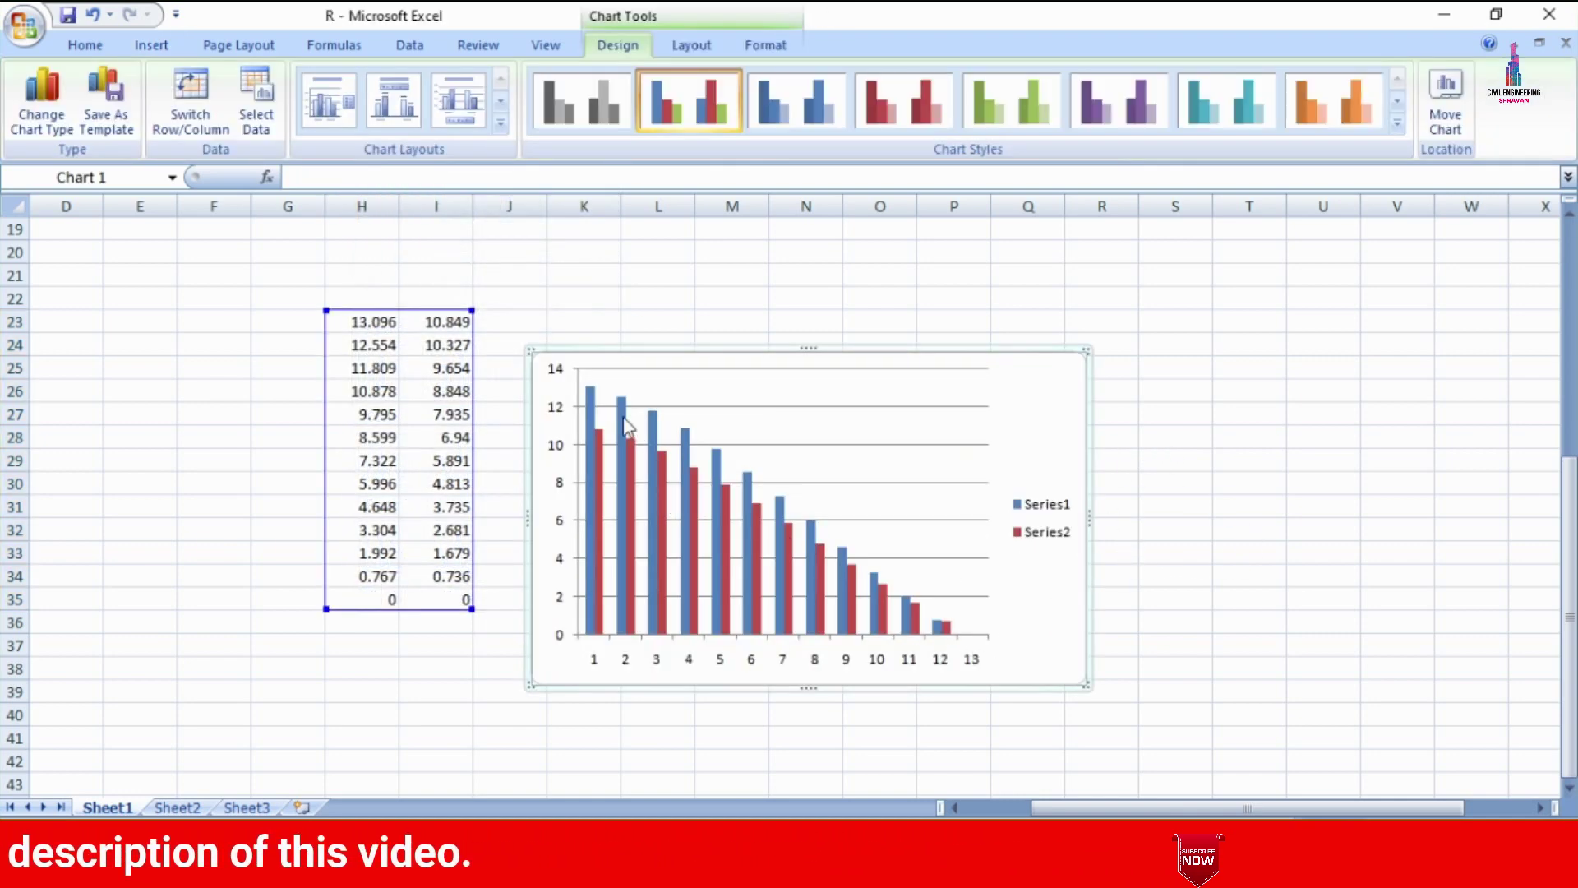
left_click(632, 466)
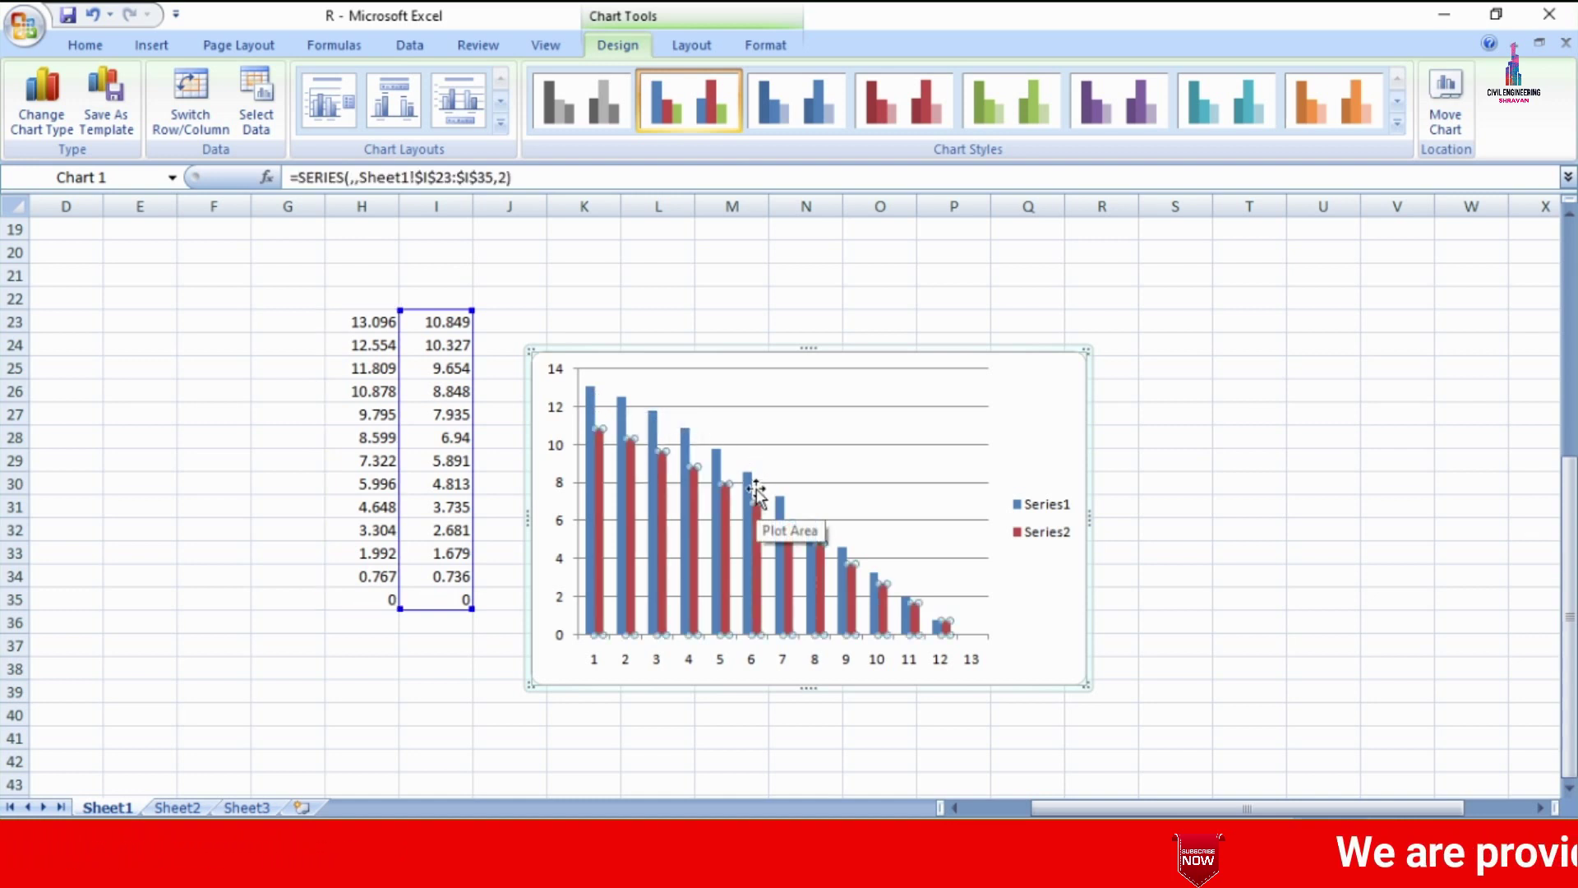
left_click(1077, 427)
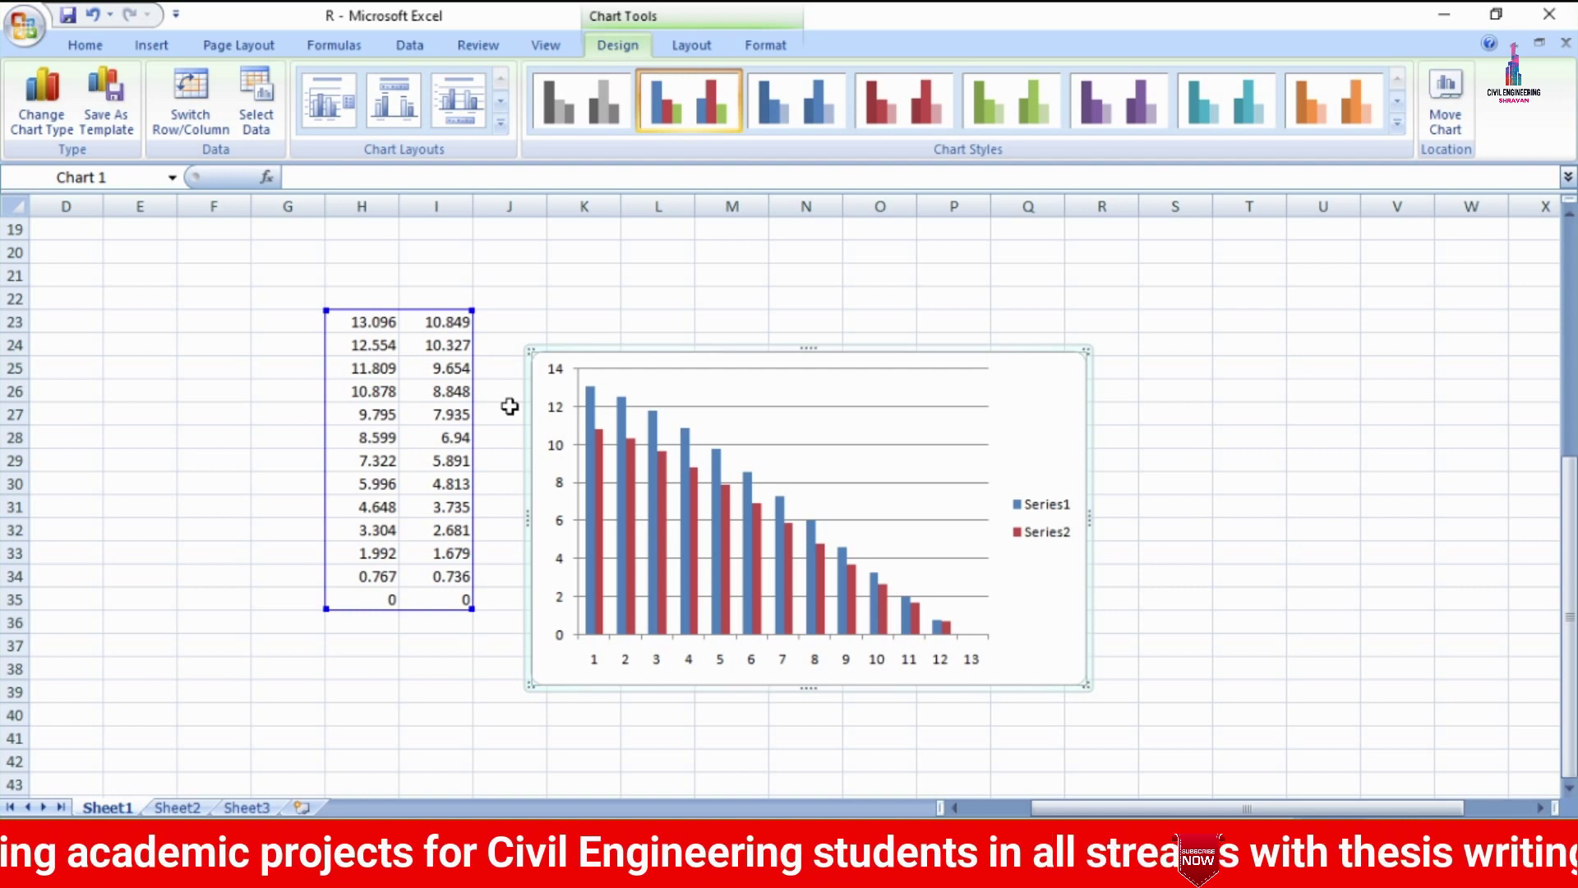
Review the top-story Ux values in H23:I23, then click away to empty cell U31.
left_click_drag(447, 322, 370, 327)
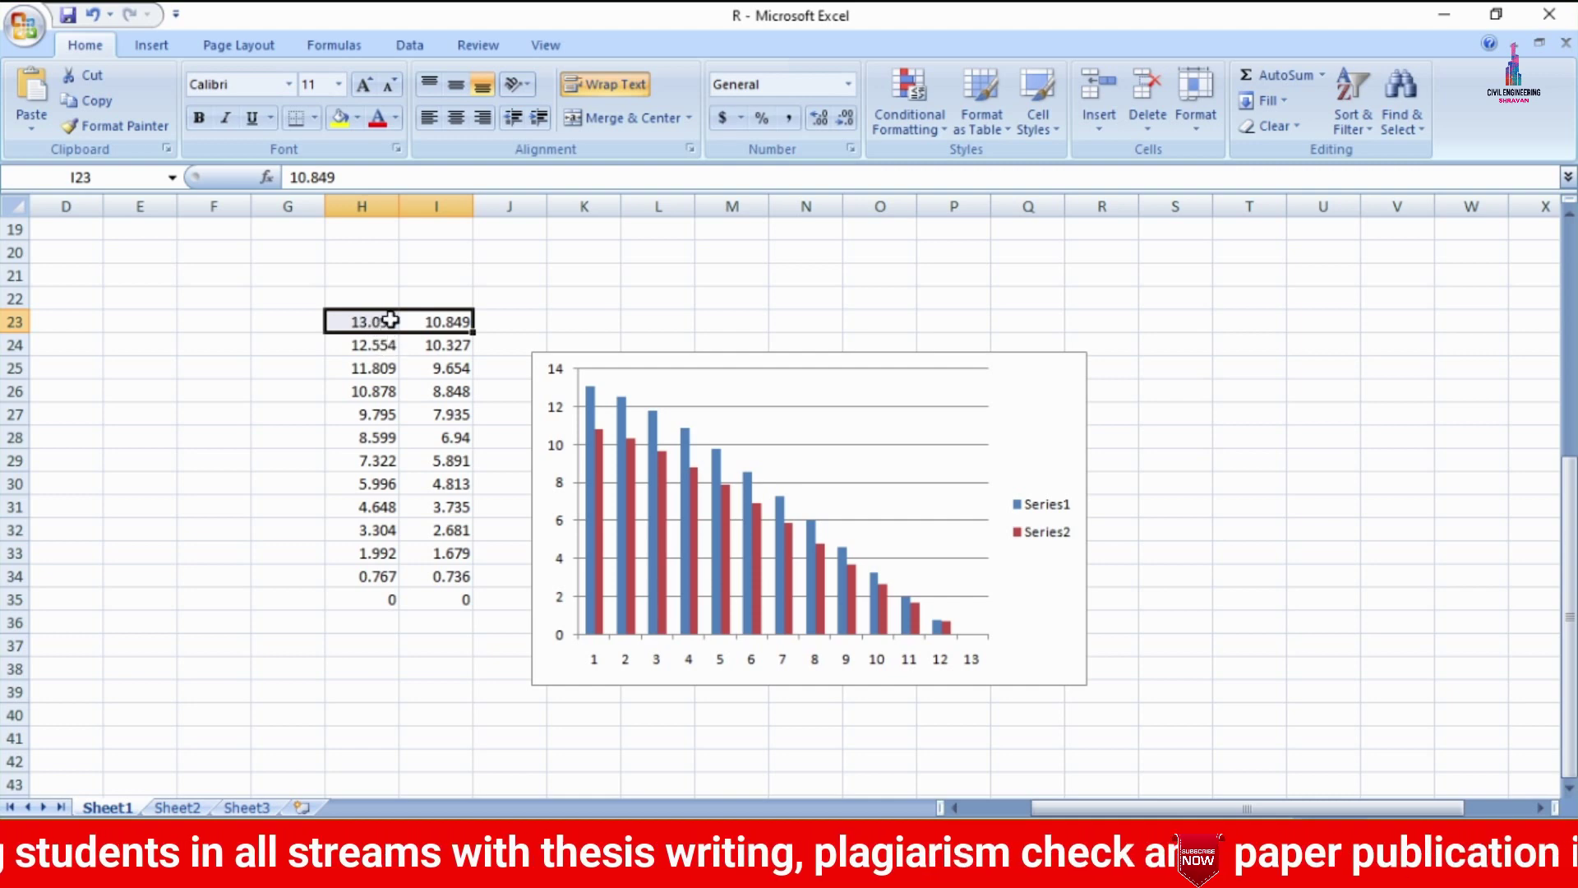
left_click(452, 320)
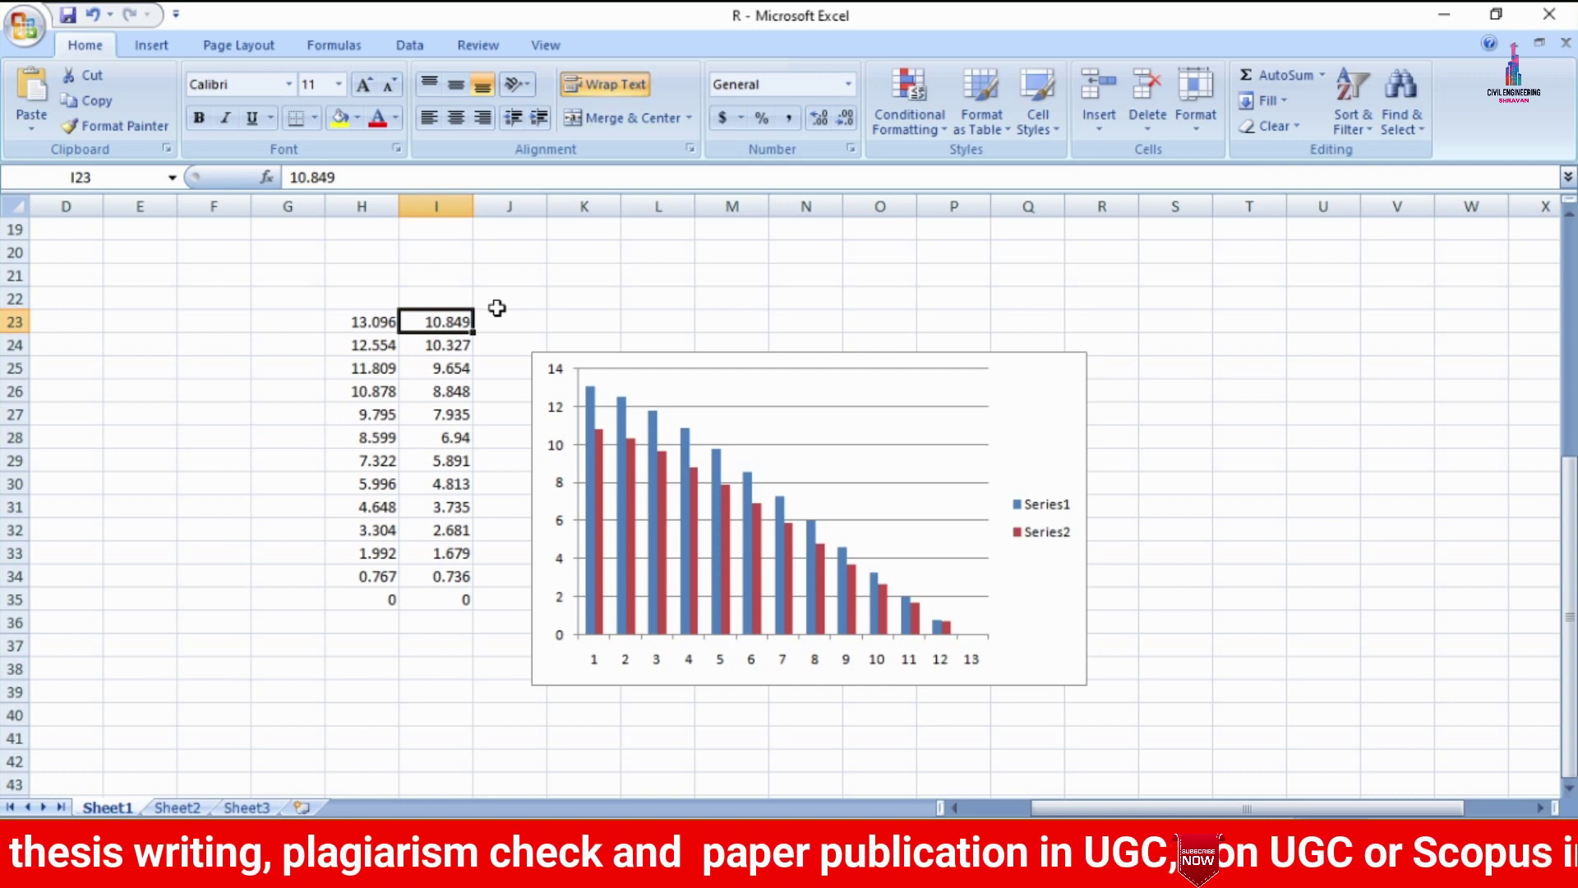
left_click_drag(429, 321, 370, 322)
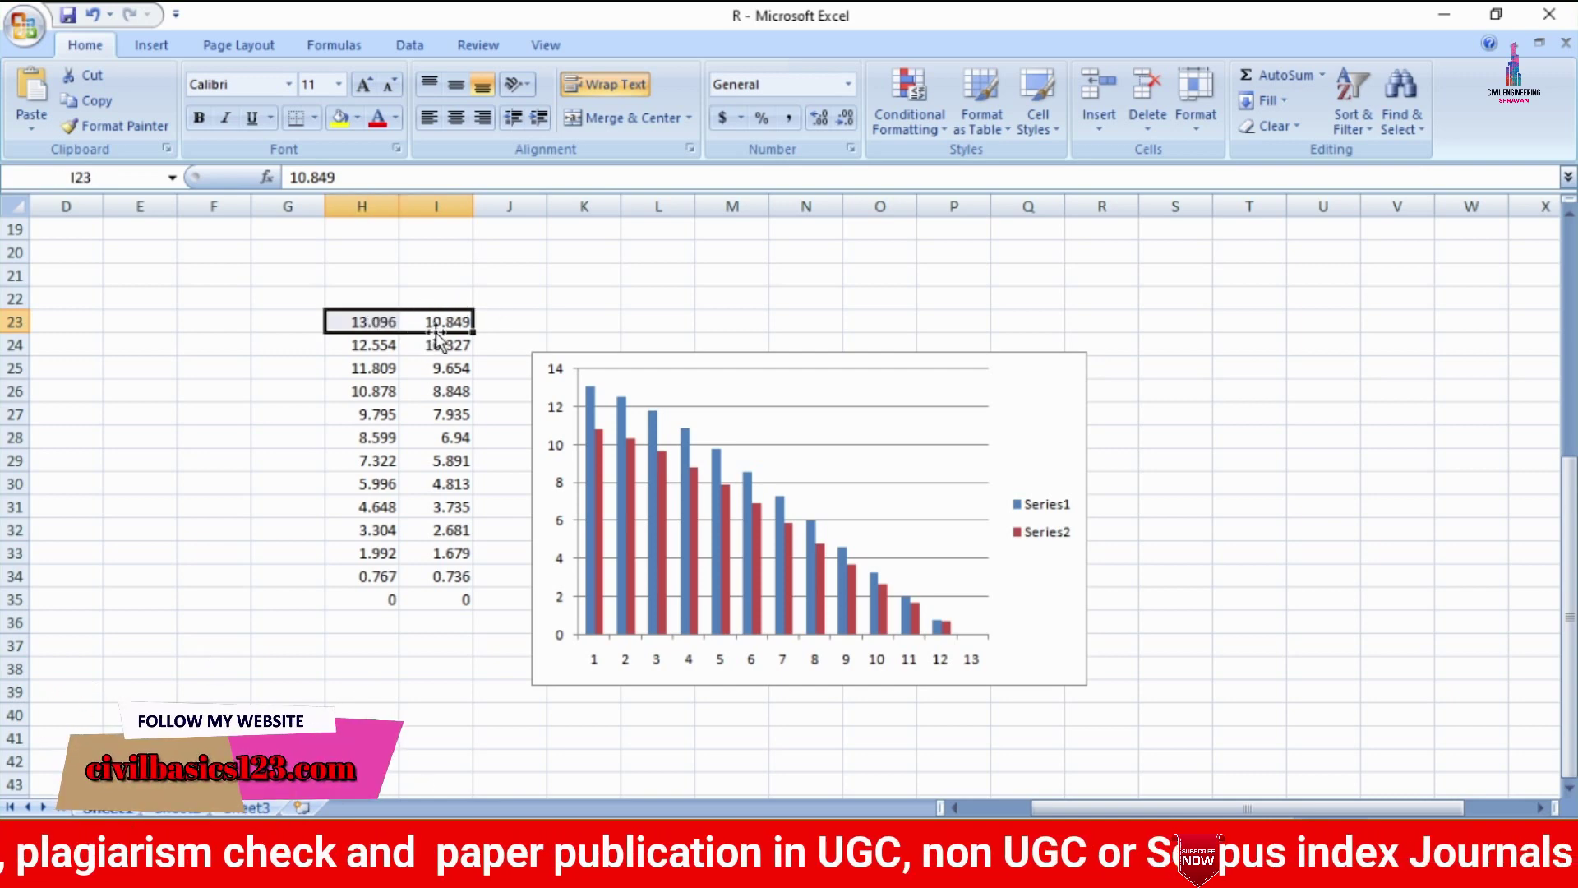
left_click(591, 315)
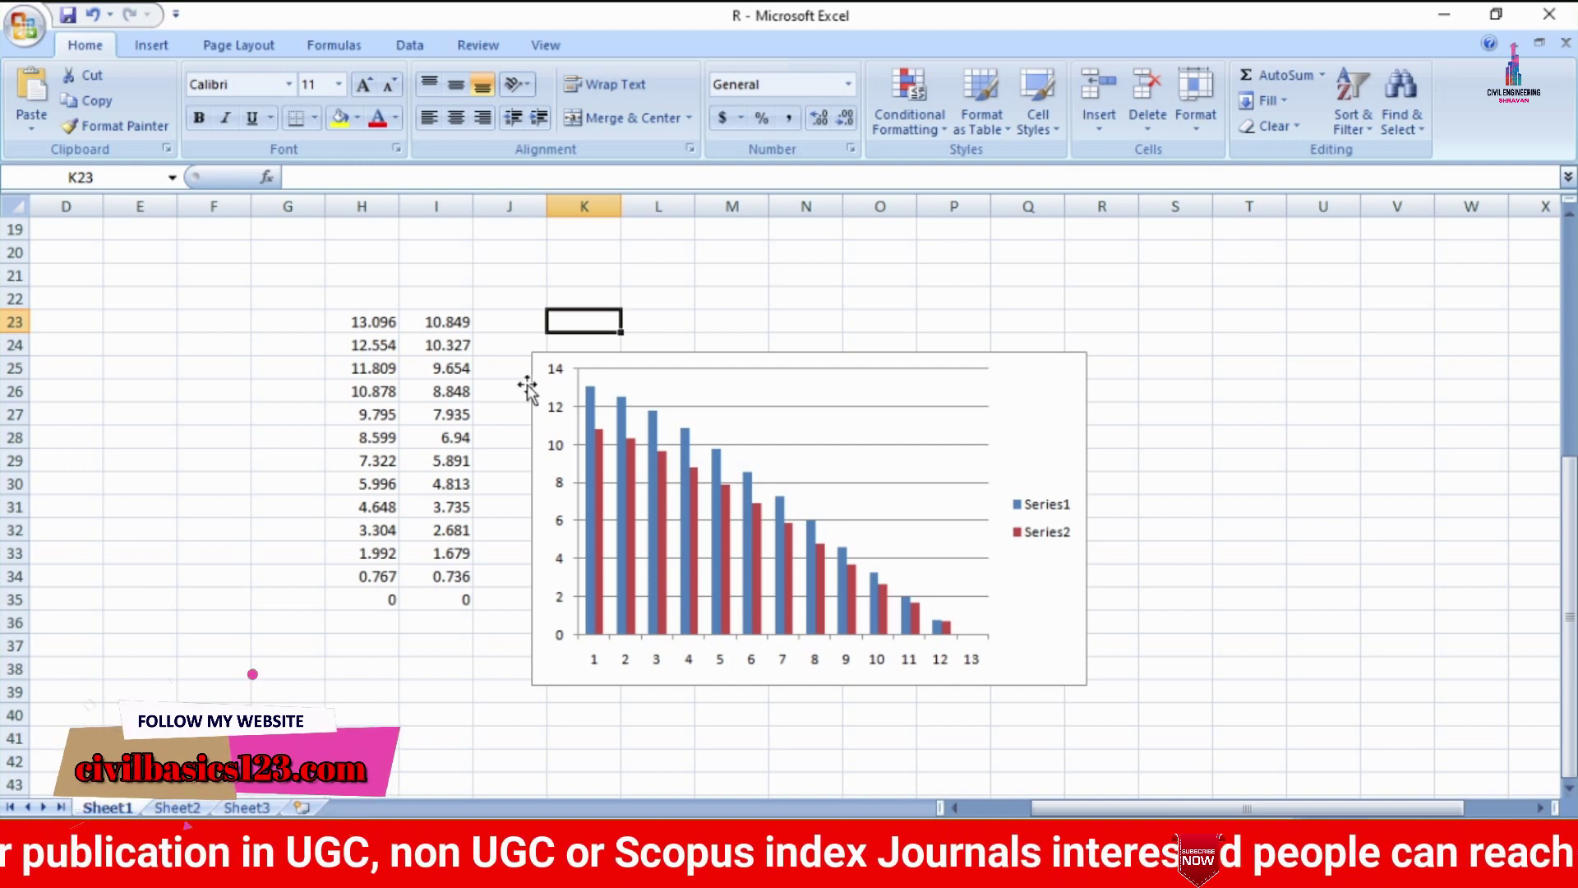
left_click(1341, 505)
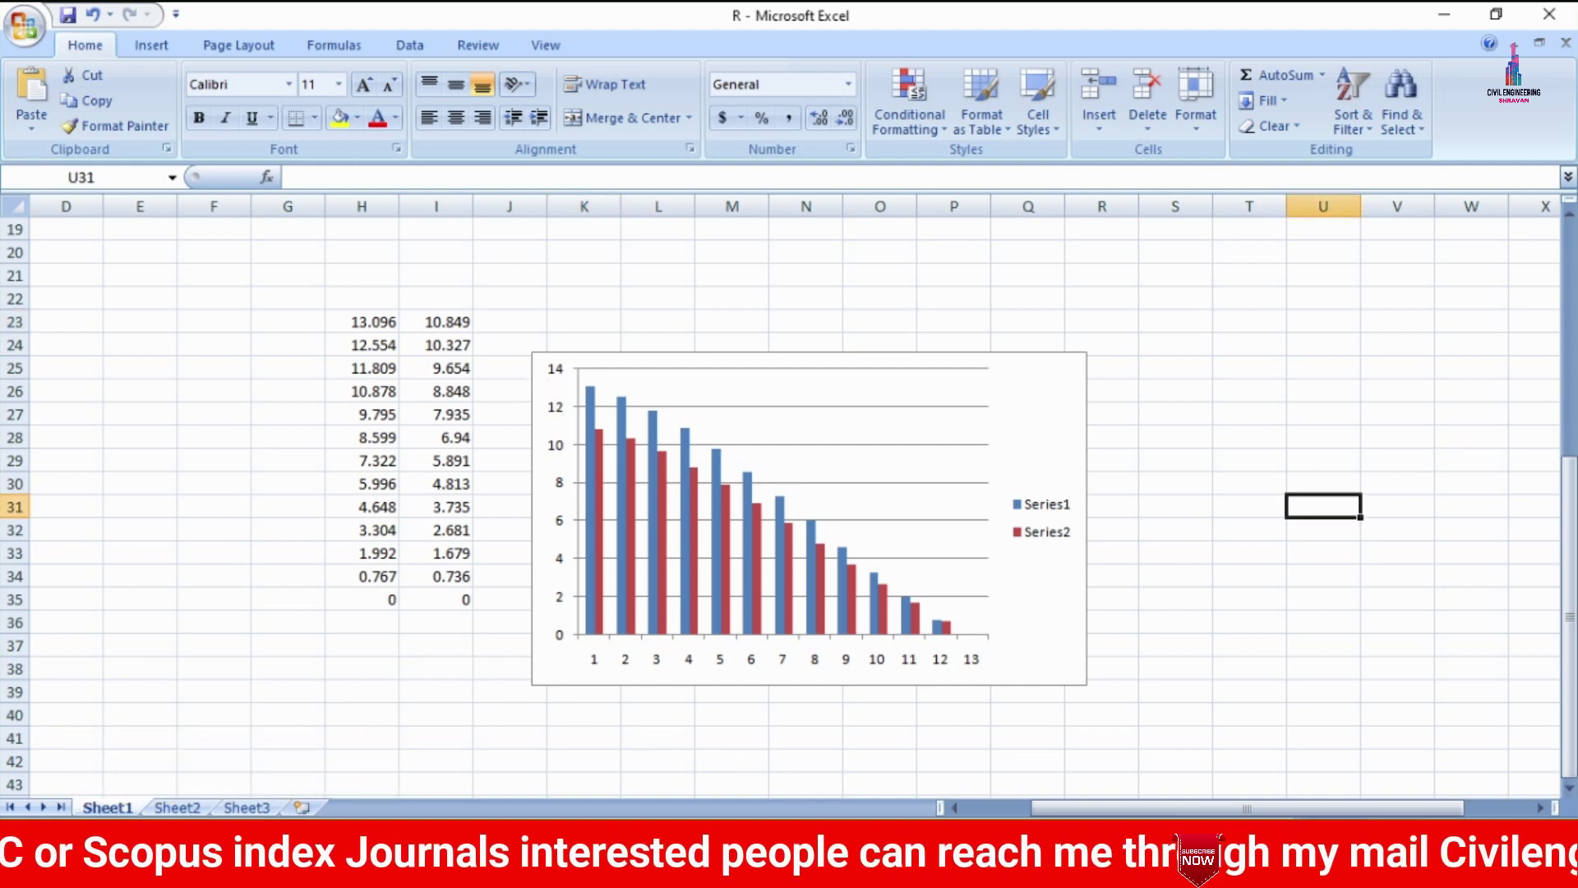
Copy the Normal Building's Story Drifts table into Sheet2 at cell D3.
left_click(770, 777)
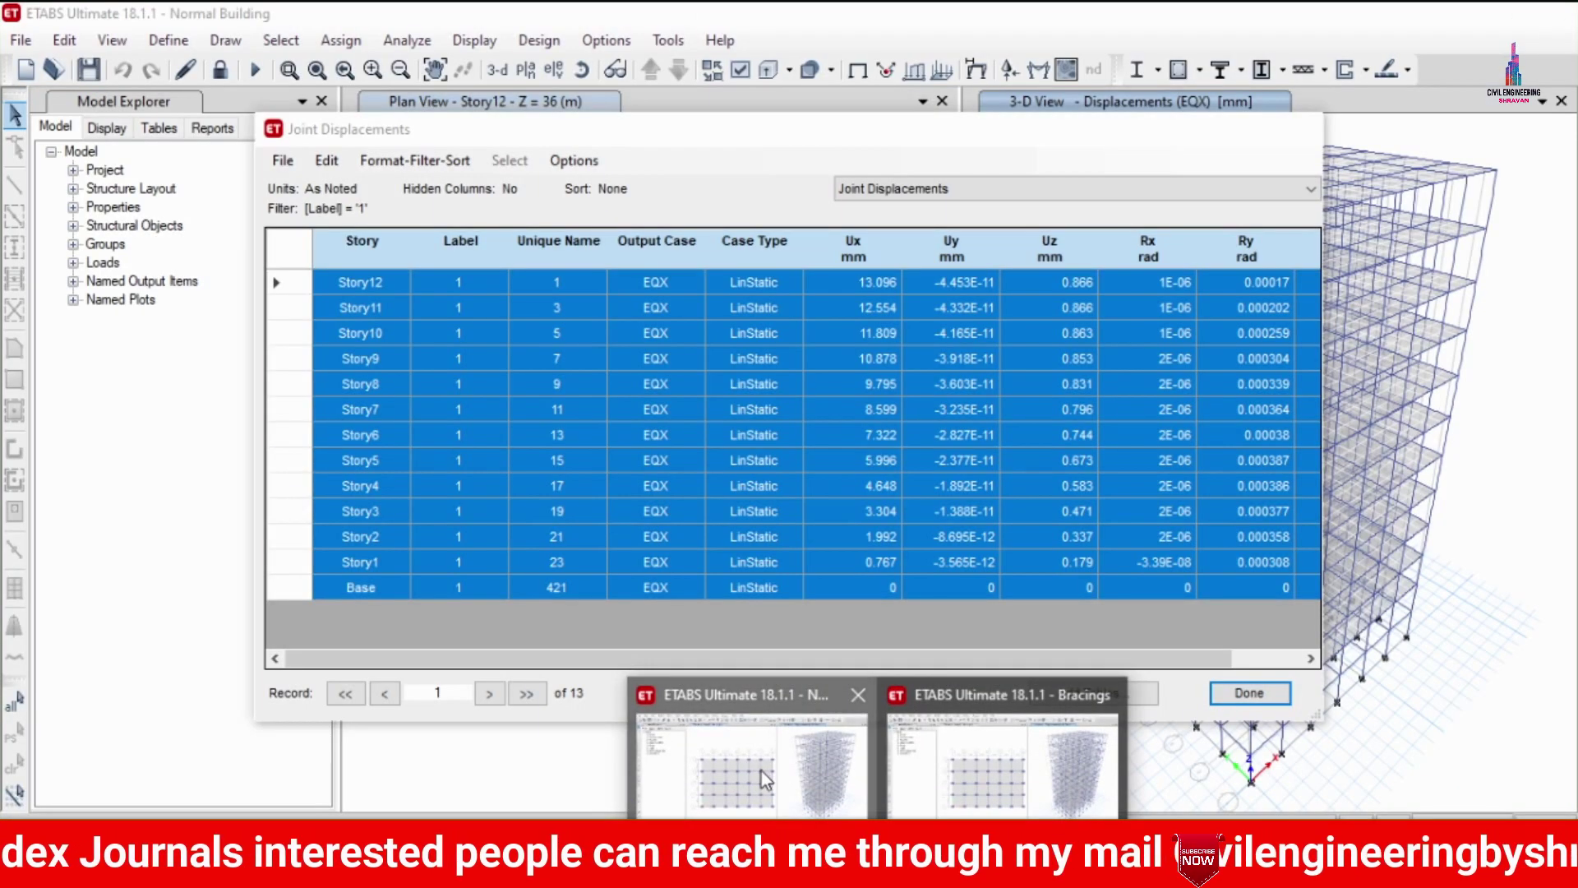
left_click(878, 189)
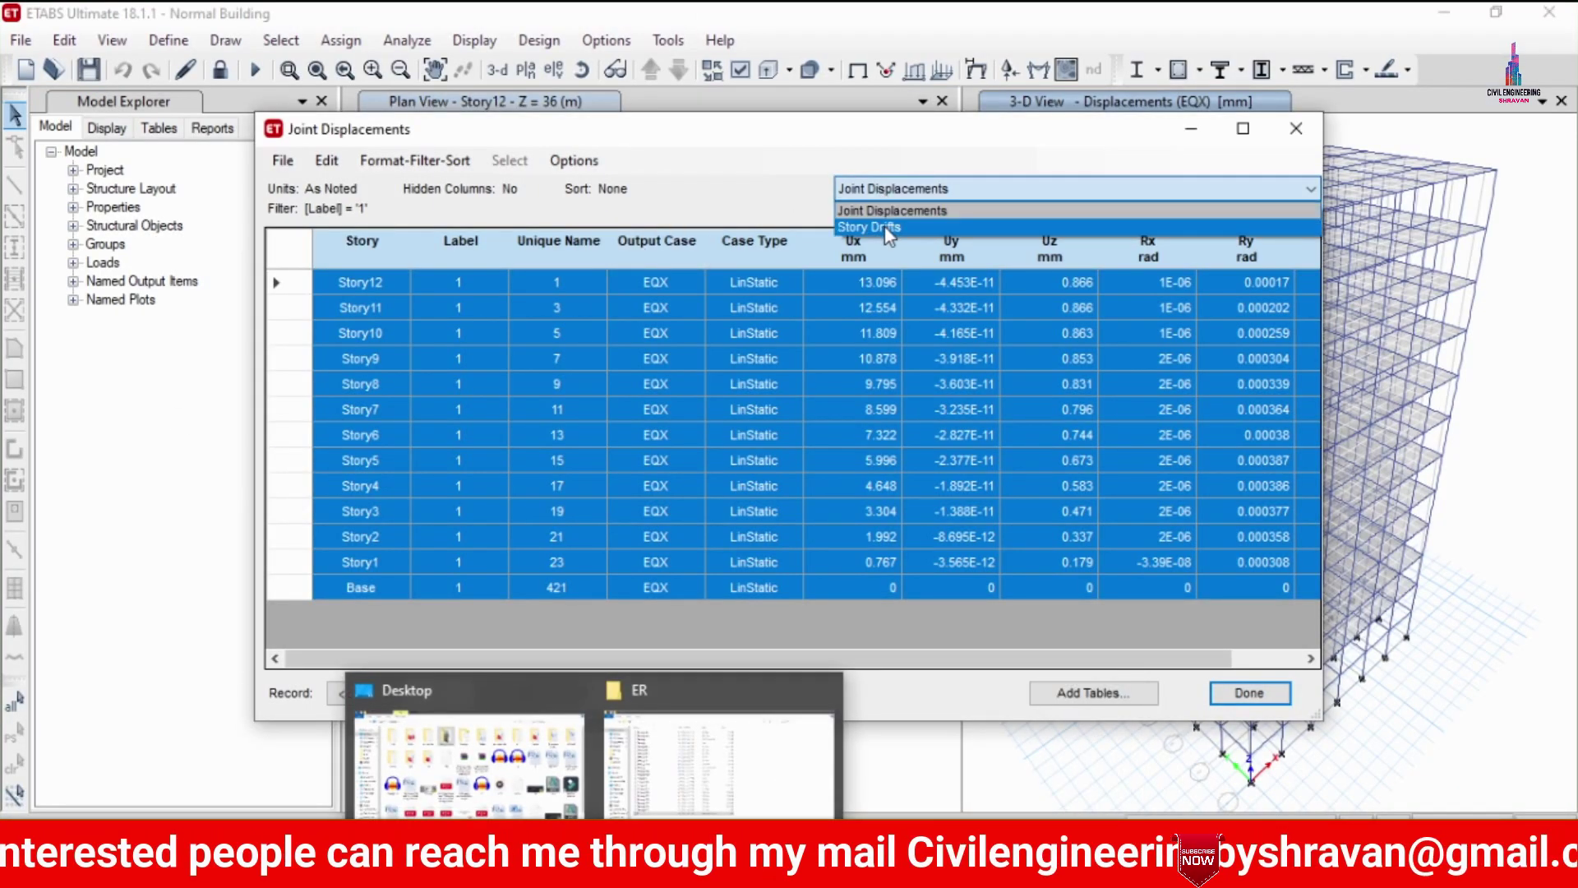
left_click(868, 234)
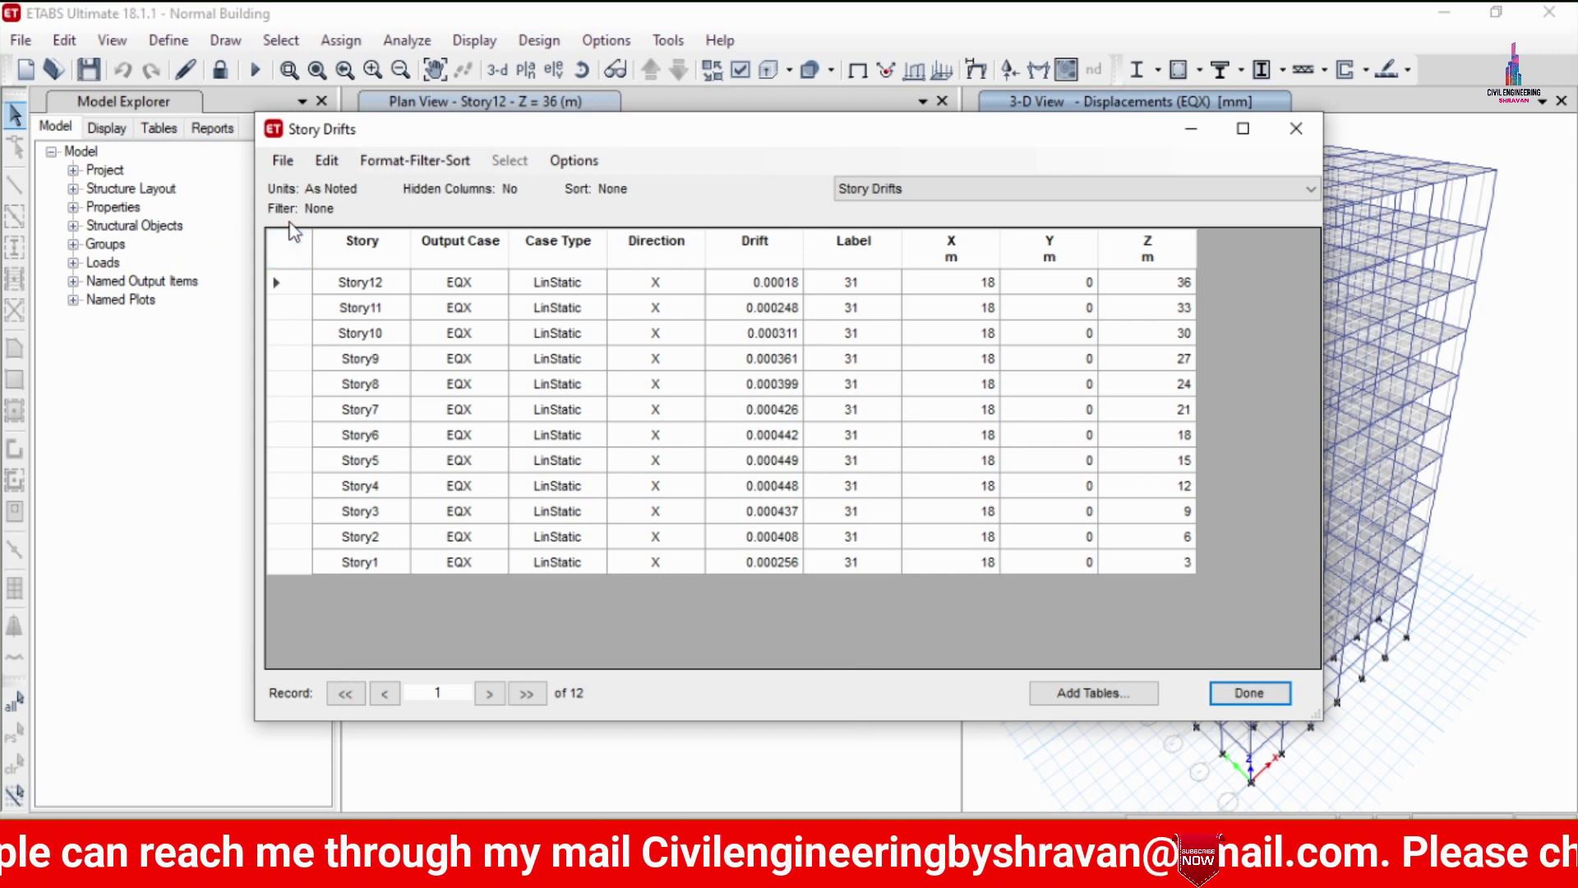
left_click(295, 269)
mouse_move(885, 876)
left_click(769, 764)
key("ctrl+Page_Down")
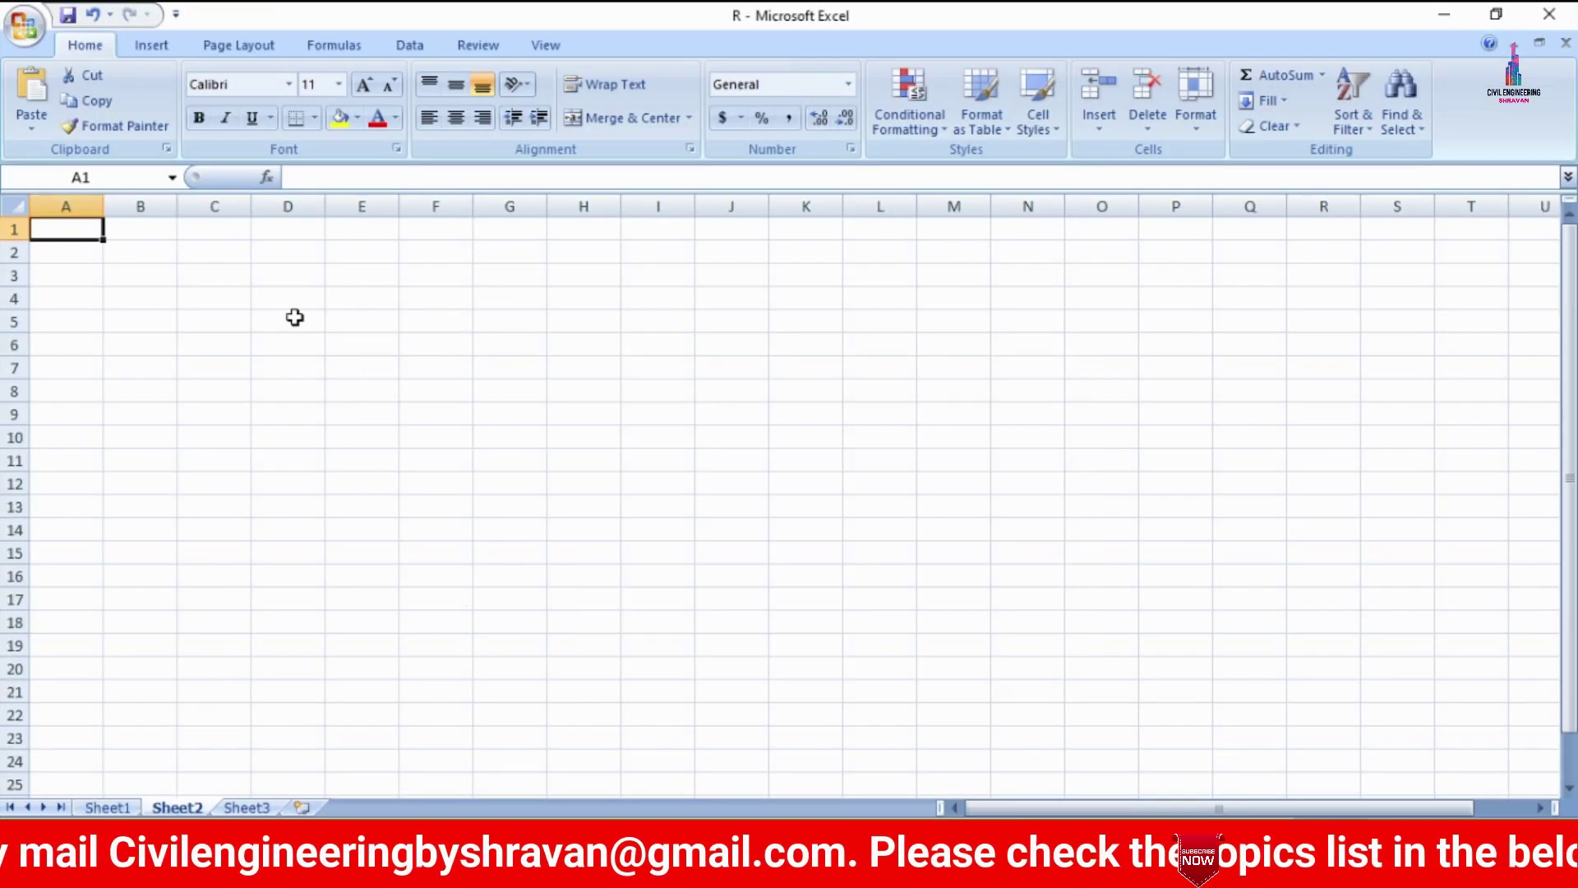
left_click(306, 284)
type("Story\tOutput Case\tCase Type\tDirection\tDrift\tLabel\tX\tY\tZ \t\t\t\t\t\tm\tm\tm Story12\tEQX\tLinStatic\tX\t0.00018\t31\t18\t0\t36 Story11\tEQX\tLinStatic\tX\t0.000248\t31\t18\t0\t33 Story10\tEQX\tLinStatic\tX\t0.000311\t31\t18\t0\t30 Story9\tEQX\tLinStatic\tX\t0.000361\t31\t18\t0\t27 Story8\tEQX\tLinStatic\tX\t0.000399\t31\t18\t0\t24 Story7\tEQX\tLinStatic\tX\t0.000426\t31\t18\t0\t21 Story6\tEQX\tLinStatic\tX\t0.000442\t31\t18\t0\t18 Story5\tEQX\tLinStatic\tX\t0.000449\t31\t18\t0\t15 Story4\tEQX\tLinStatic\tX\t0.000448\t31\t18\t0\t12 Story3\tEQX\tLinStatic\tX\t0.000437\t31\t18\t0\t9 Story2\tEQX\tLinStatic\tX\t0.000408\t31\t18\t0\t6 Story1\tEQX\tLinStatic\tX\t0.000256\t31\t18\t0\t3")
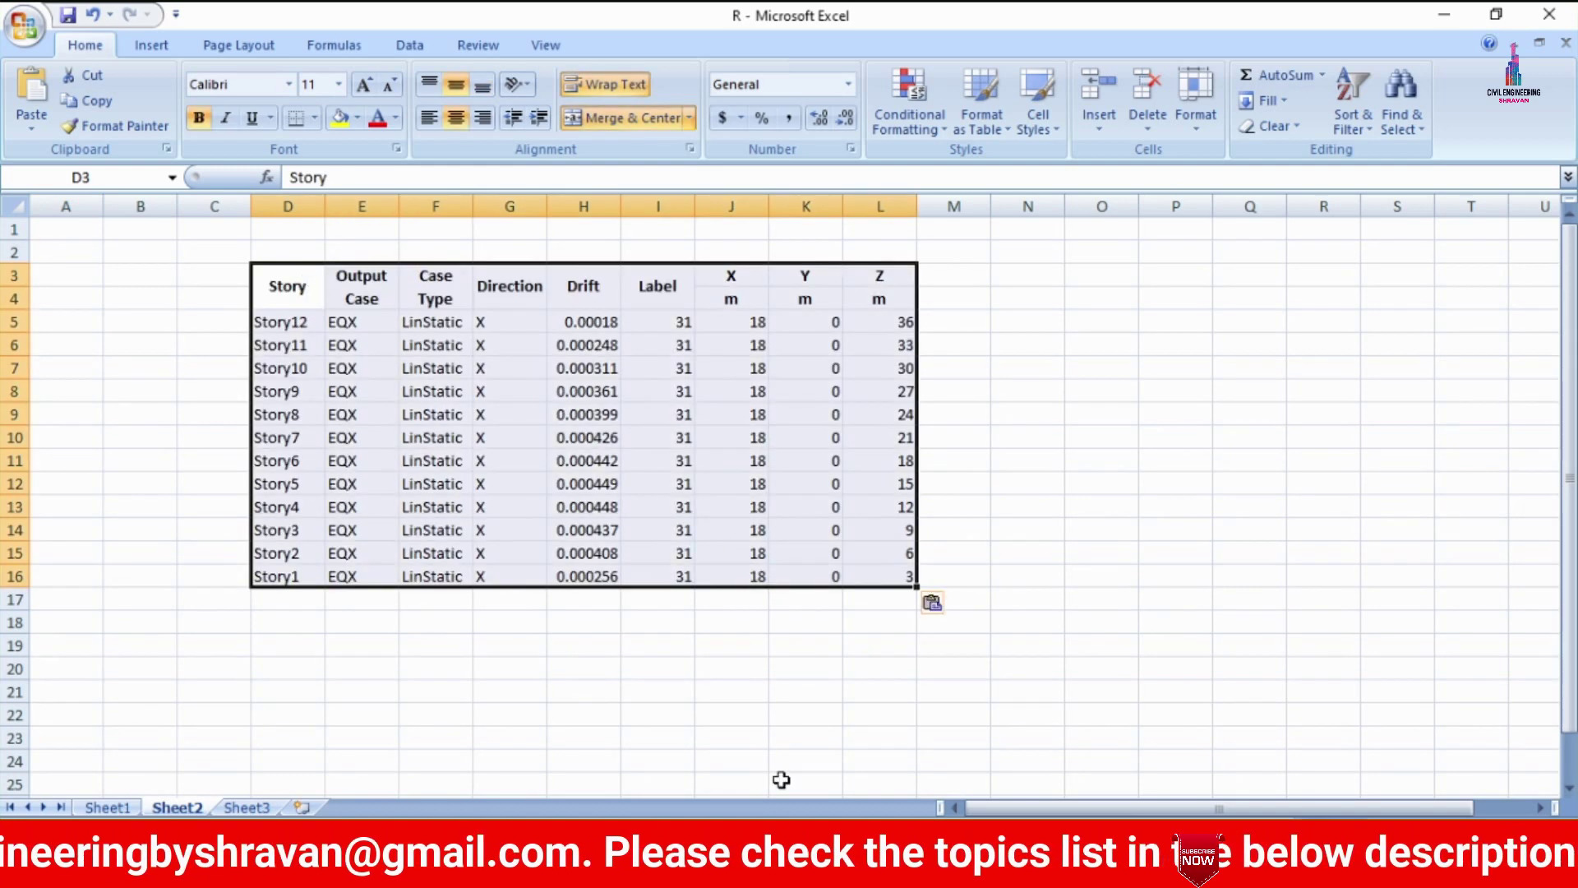
Show and select the Bracings model's Story Drifts table, then return to Excel.
mouse_move(945, 873)
left_click(996, 781)
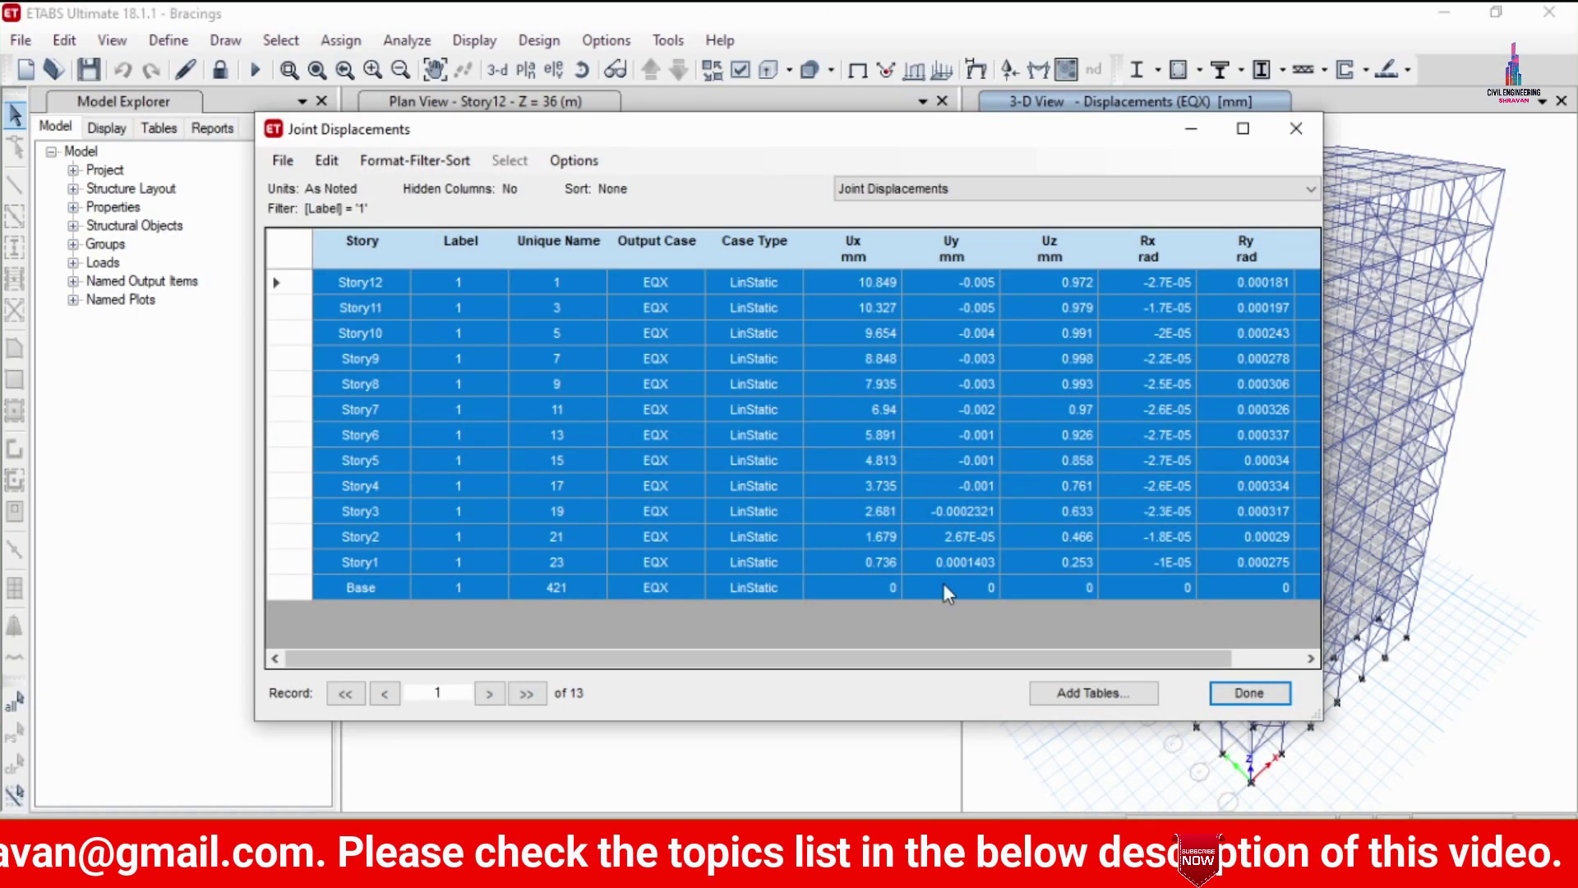
left_click(972, 188)
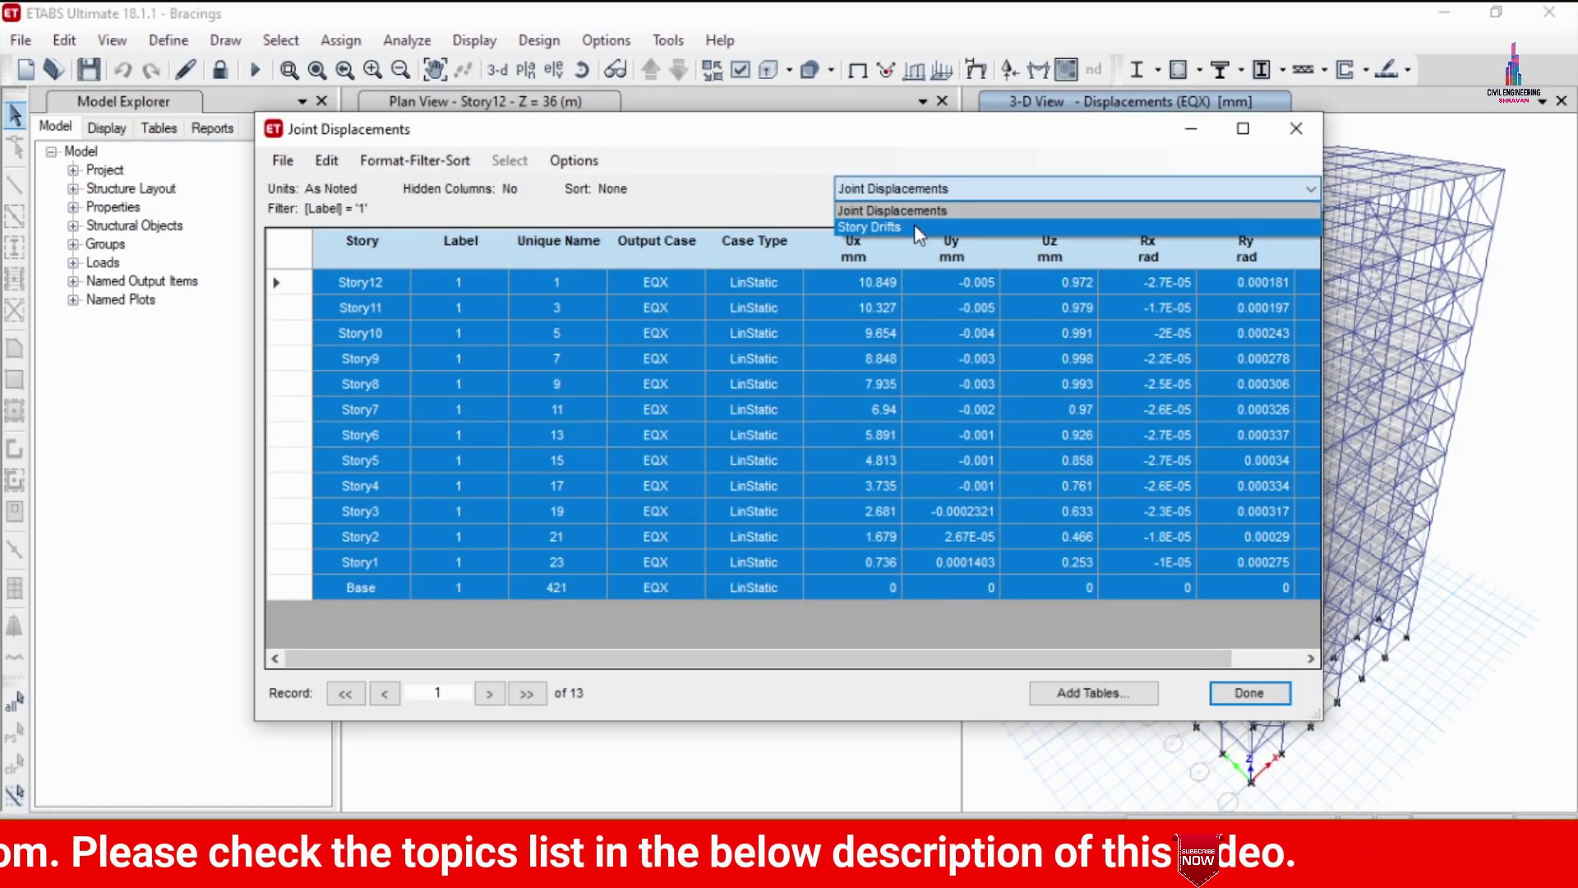
left_click(870, 223)
left_click(297, 245)
mouse_move(884, 873)
left_click(863, 810)
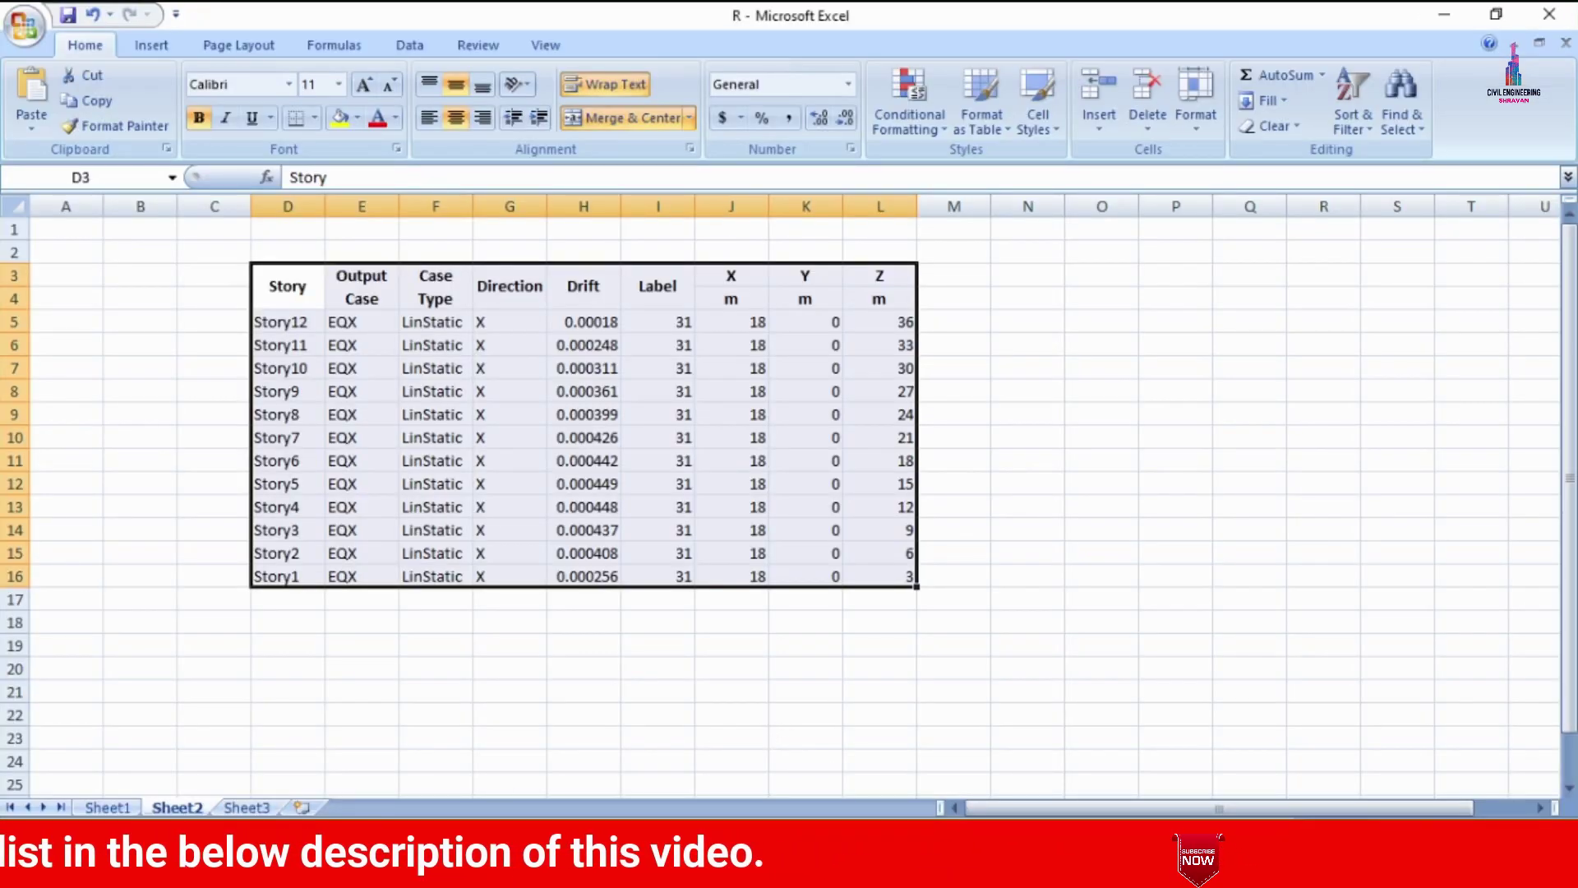
Paste the braced building's story drift table at cell O3.
left_click(1118, 294)
left_click(1107, 276)
key("ctrl+v")
Copy the normal drift values H5:H16 to cell G19.
left_click(581, 284)
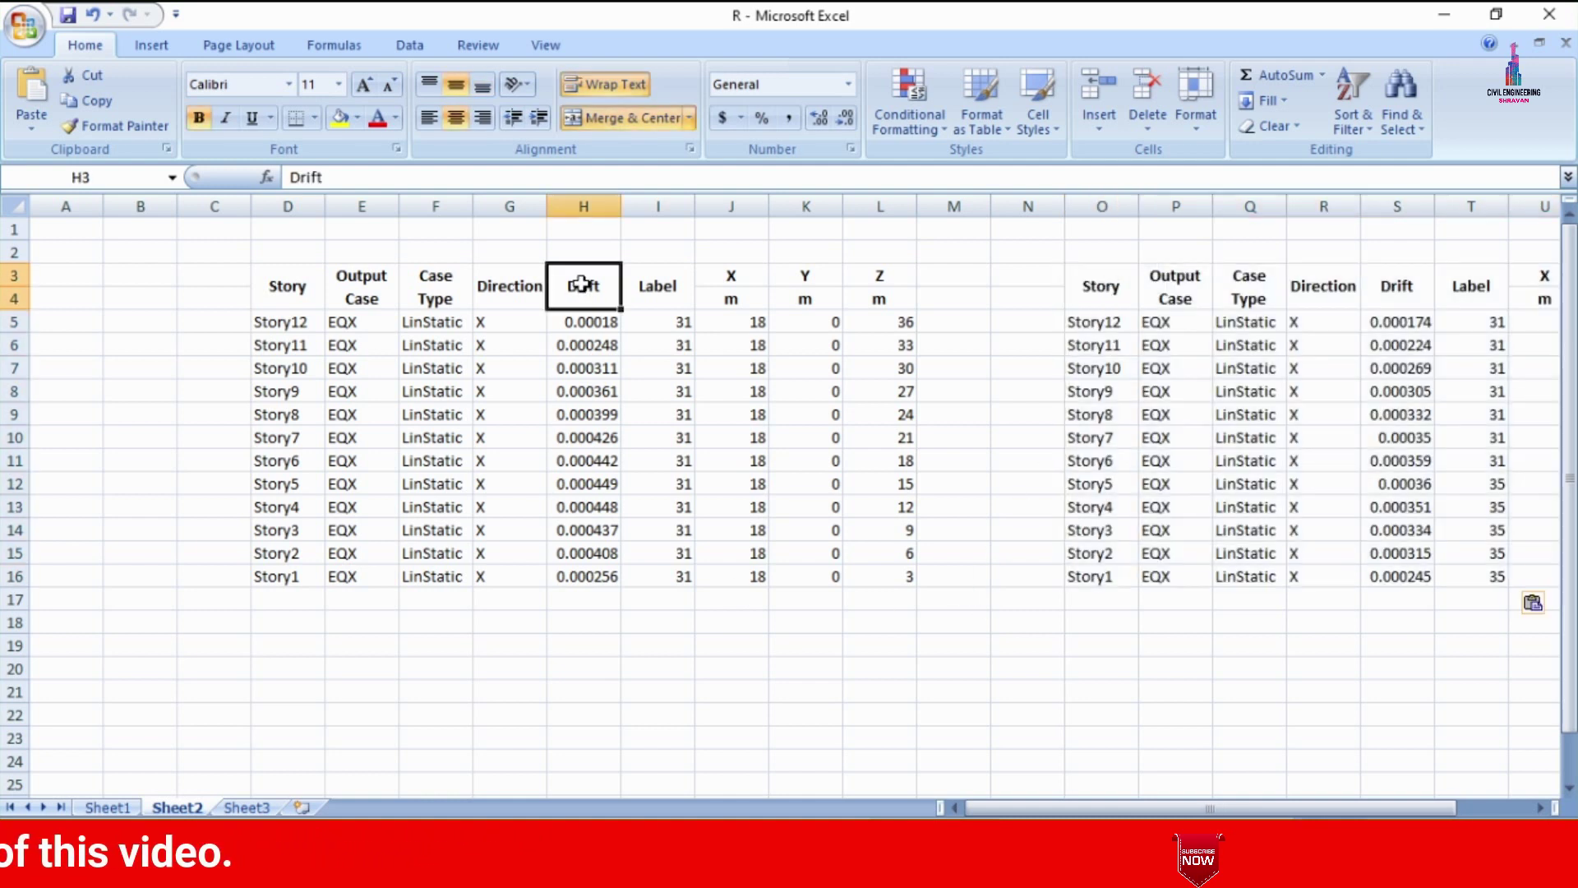
left_click_drag(580, 316, 564, 575)
key("ctrl+c")
left_click(526, 655)
key("ctrl+v")
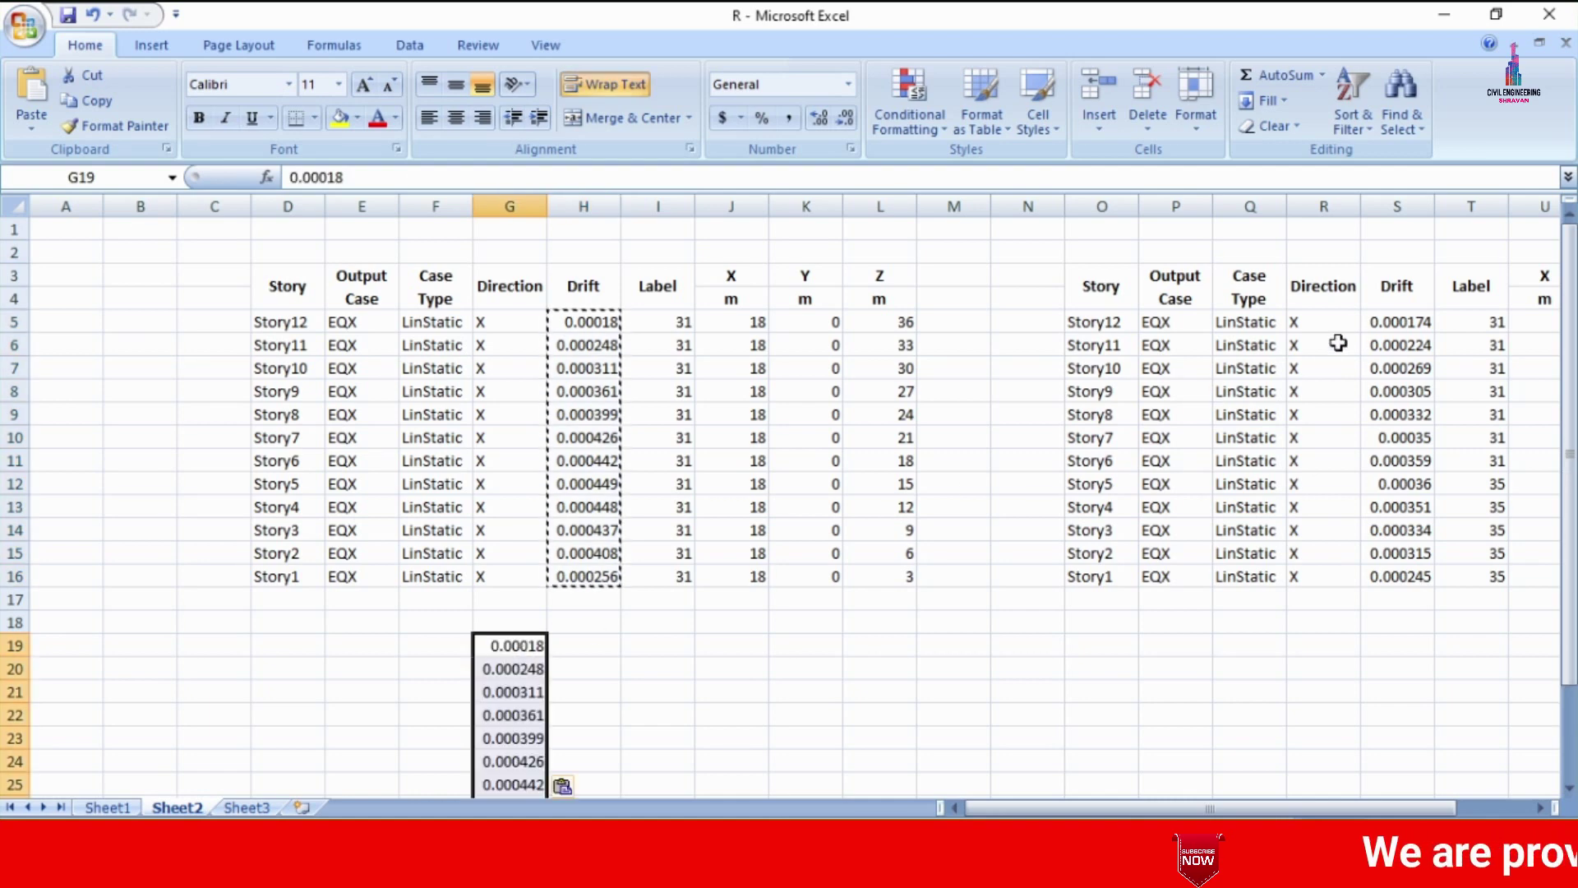
Copy the braced drift values S5:S16 to H19 and select G19:H30.
left_click(1406, 325)
left_click_drag(1408, 342, 1394, 575)
key("ctrl+c")
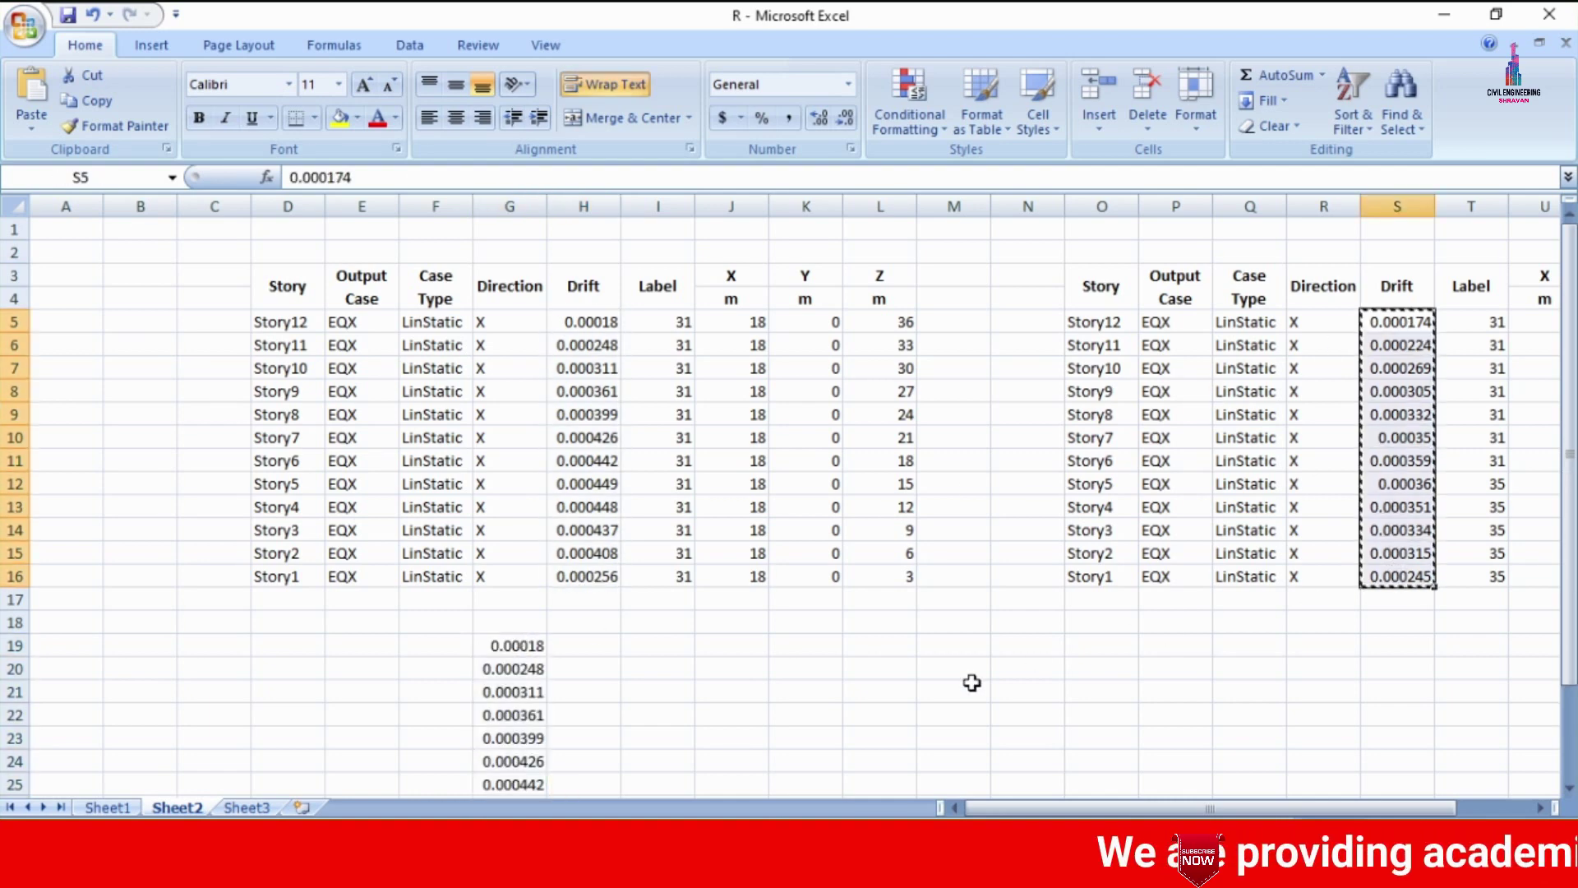
left_click(610, 645)
key("ctrl+v")
scroll(591, 657, "down", 3)
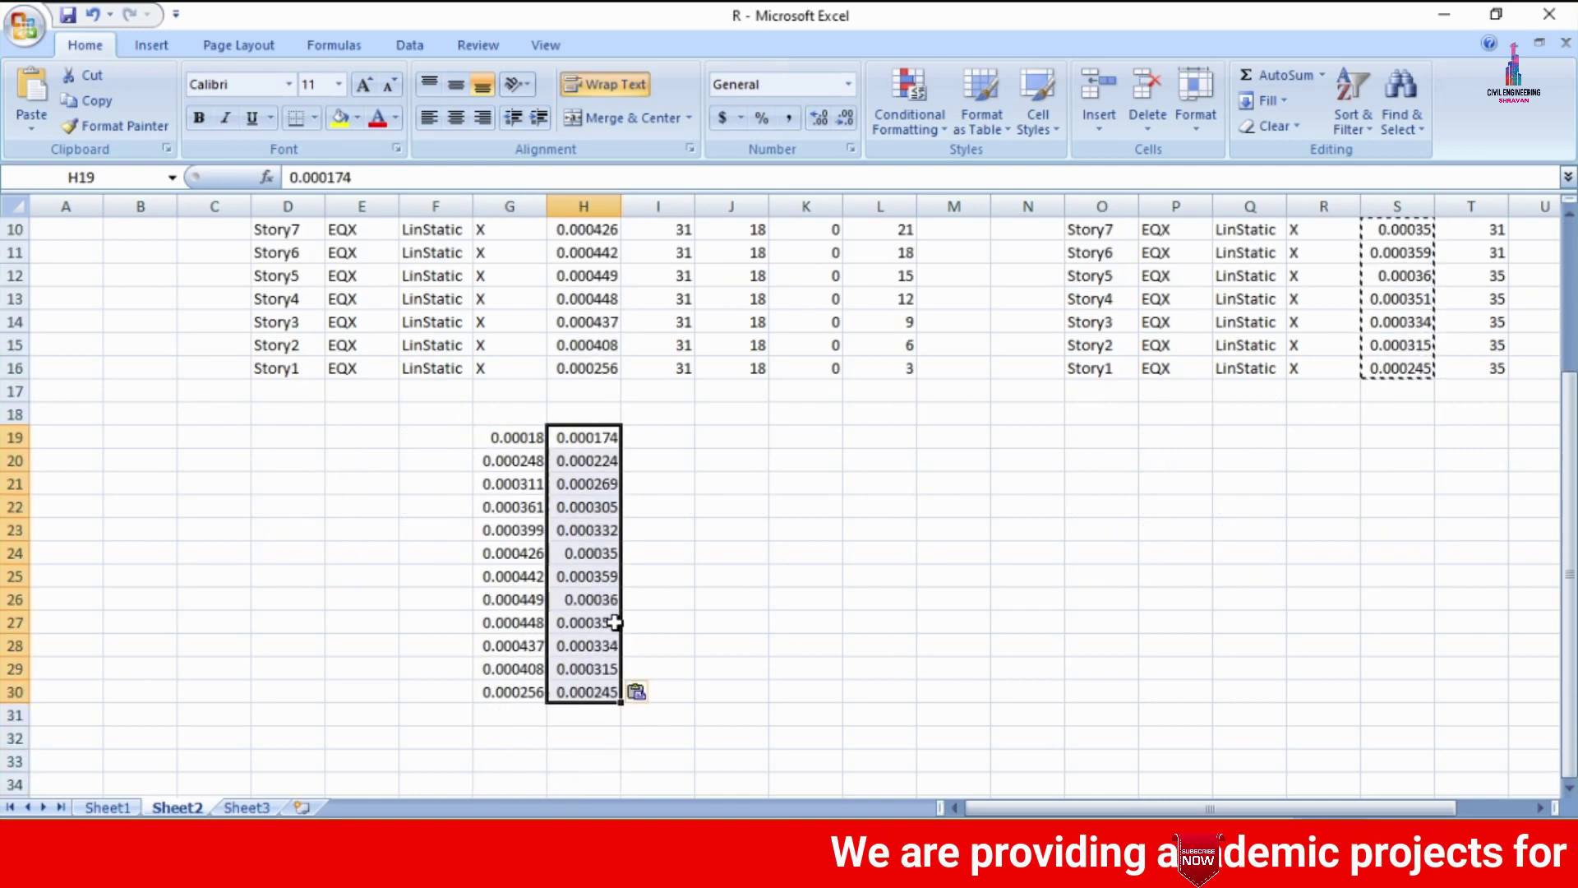
left_click_drag(501, 444, 587, 695)
left_click(176, 45)
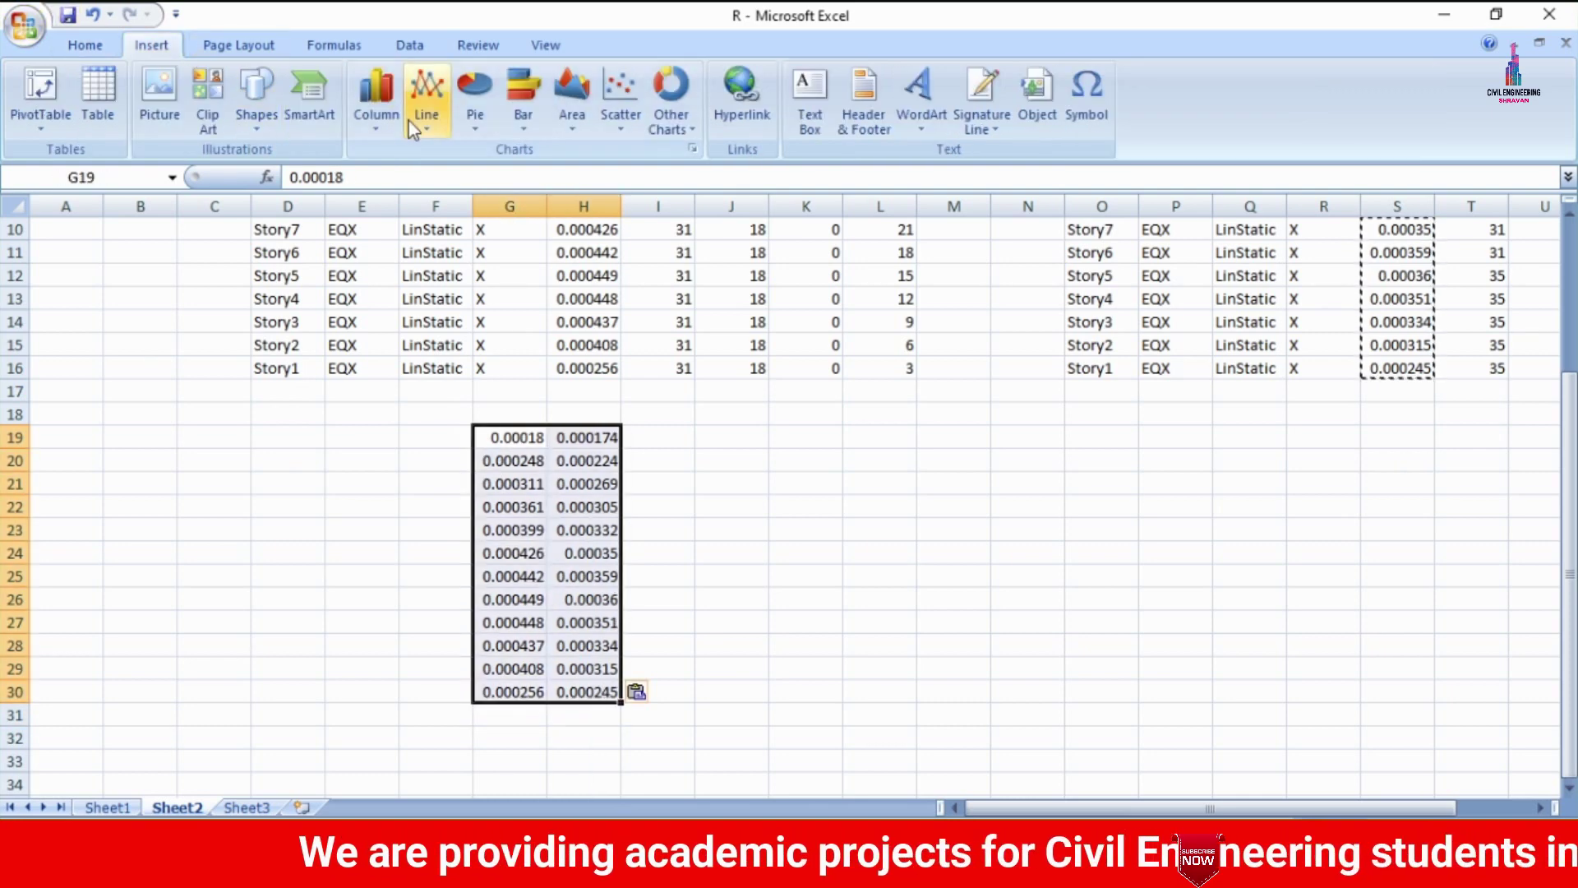
Insert a line chart with markers and move it right of the drift values.
left_click(426, 99)
left_click(432, 263)
left_click(1314, 647)
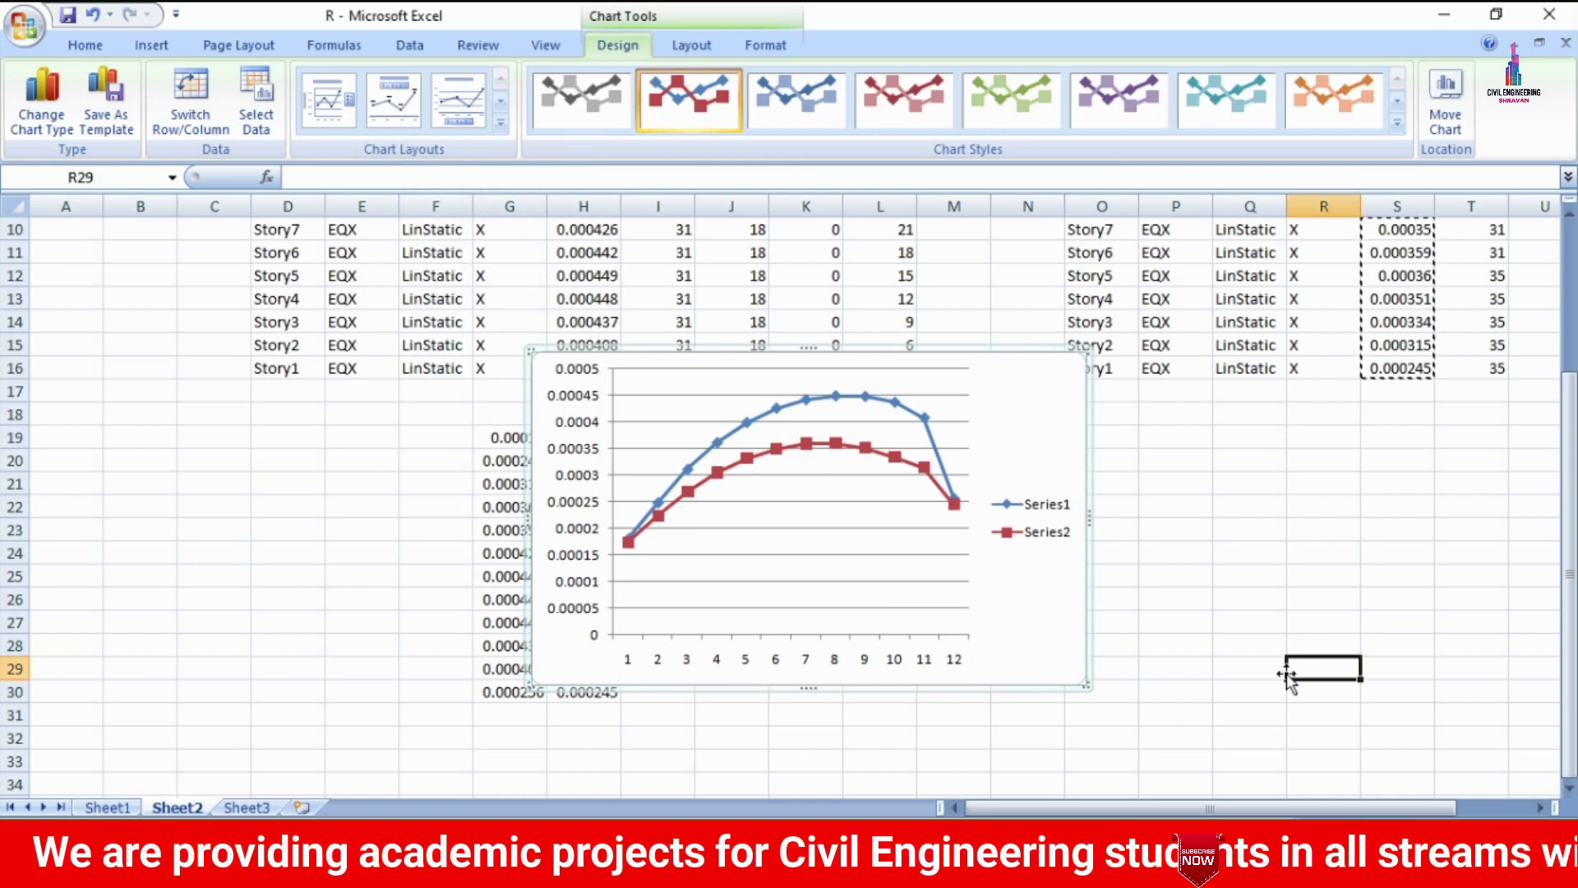
left_click(1042, 635)
left_click_drag(1043, 635, 1229, 704)
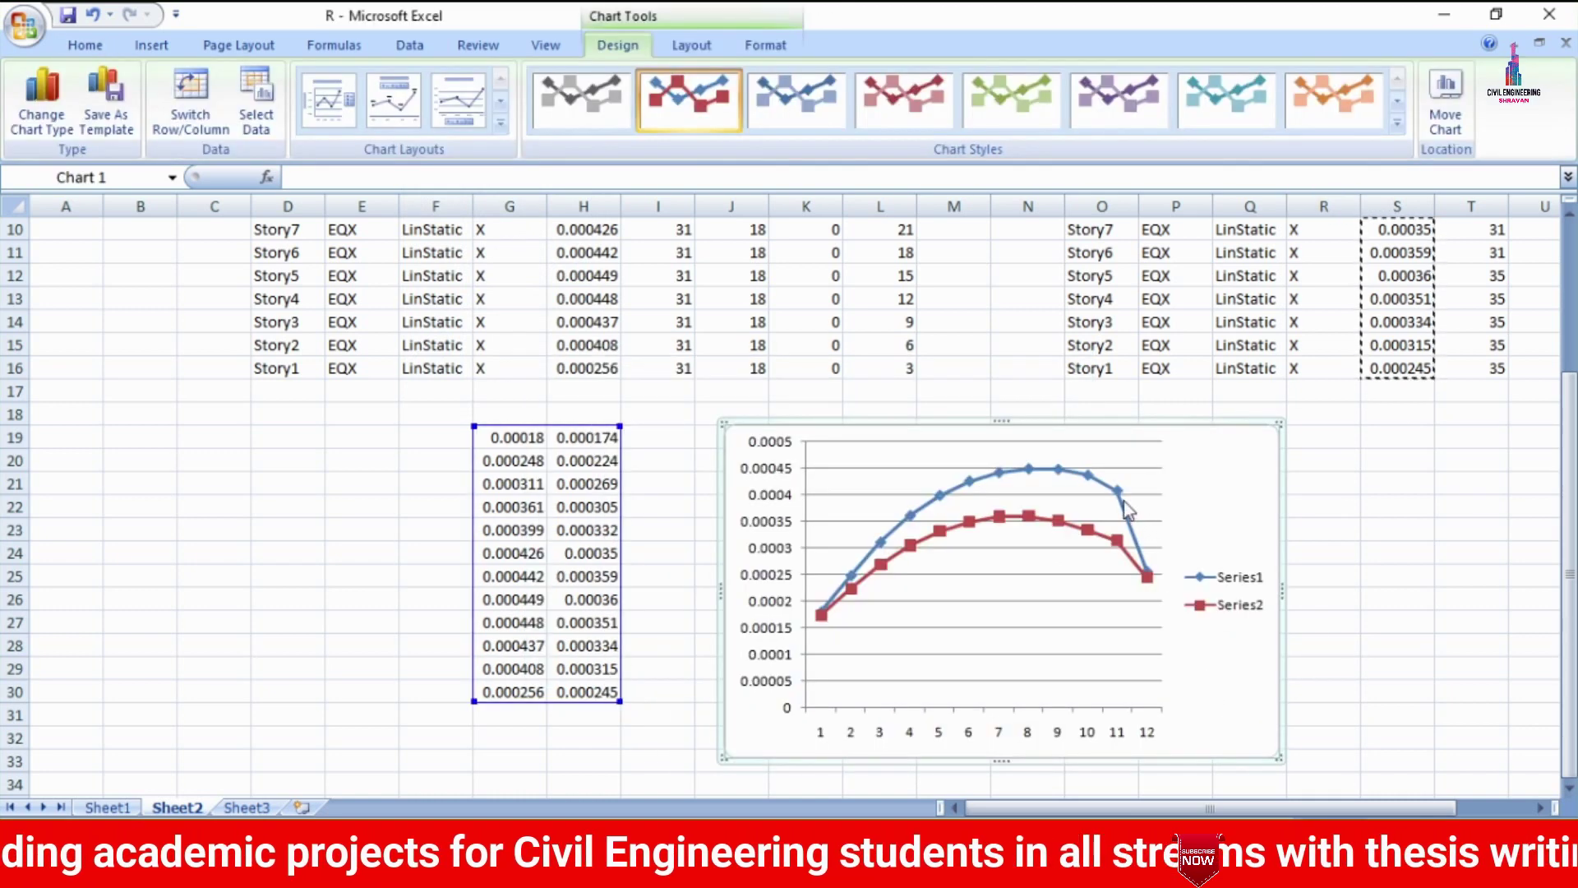
Check both drift series and Sheet1's column chart, then deselect the line chart on Sheet2.
left_click(1116, 493)
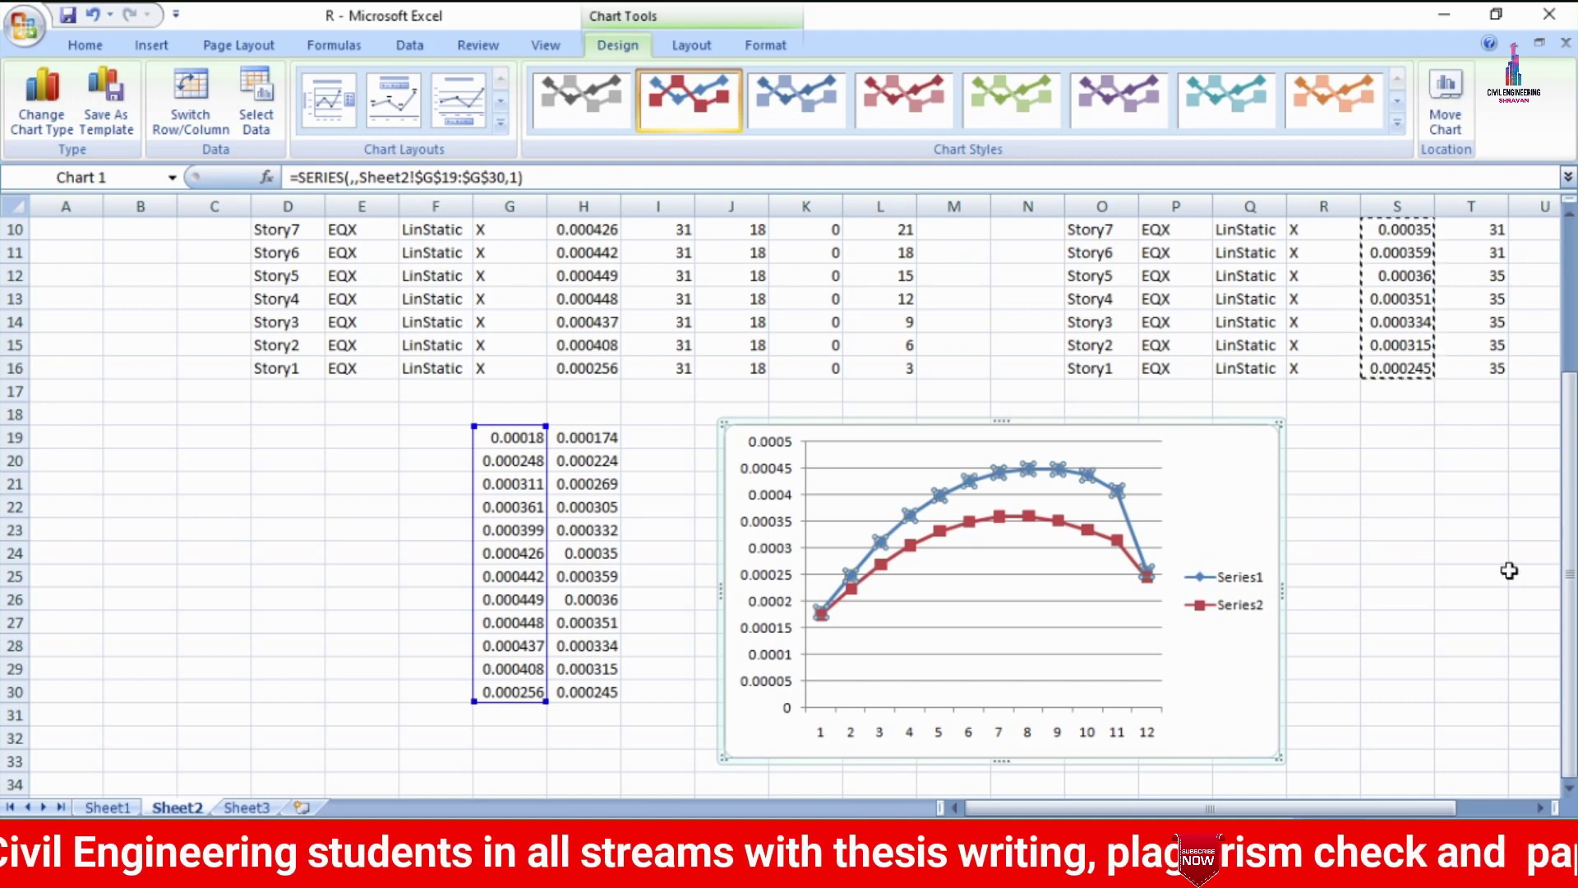
left_click(1030, 515)
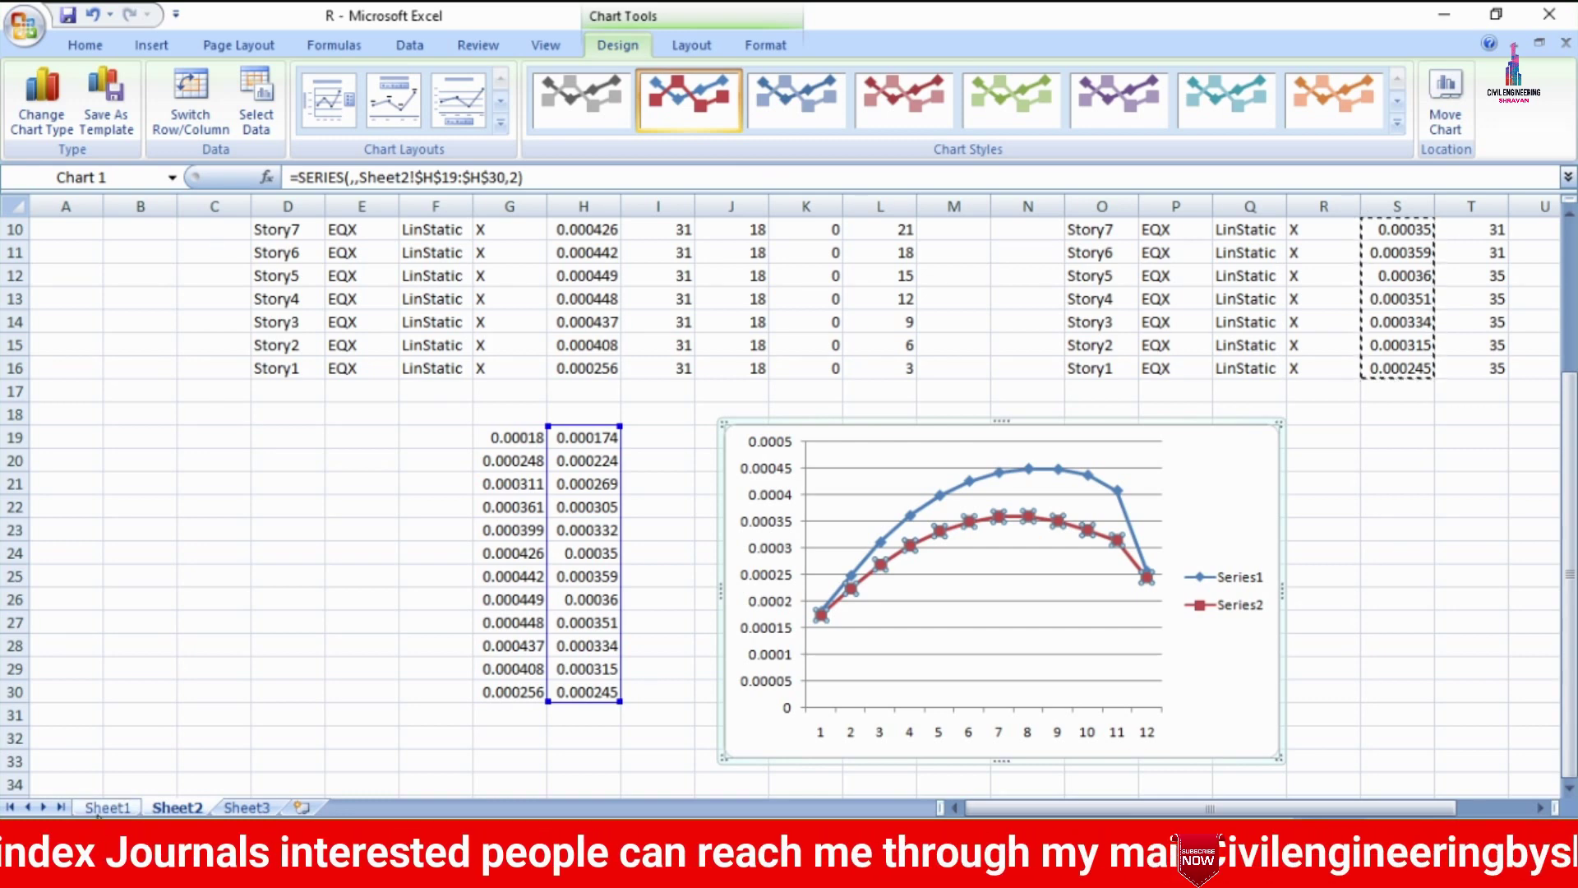
key("ctrl+Page_Up")
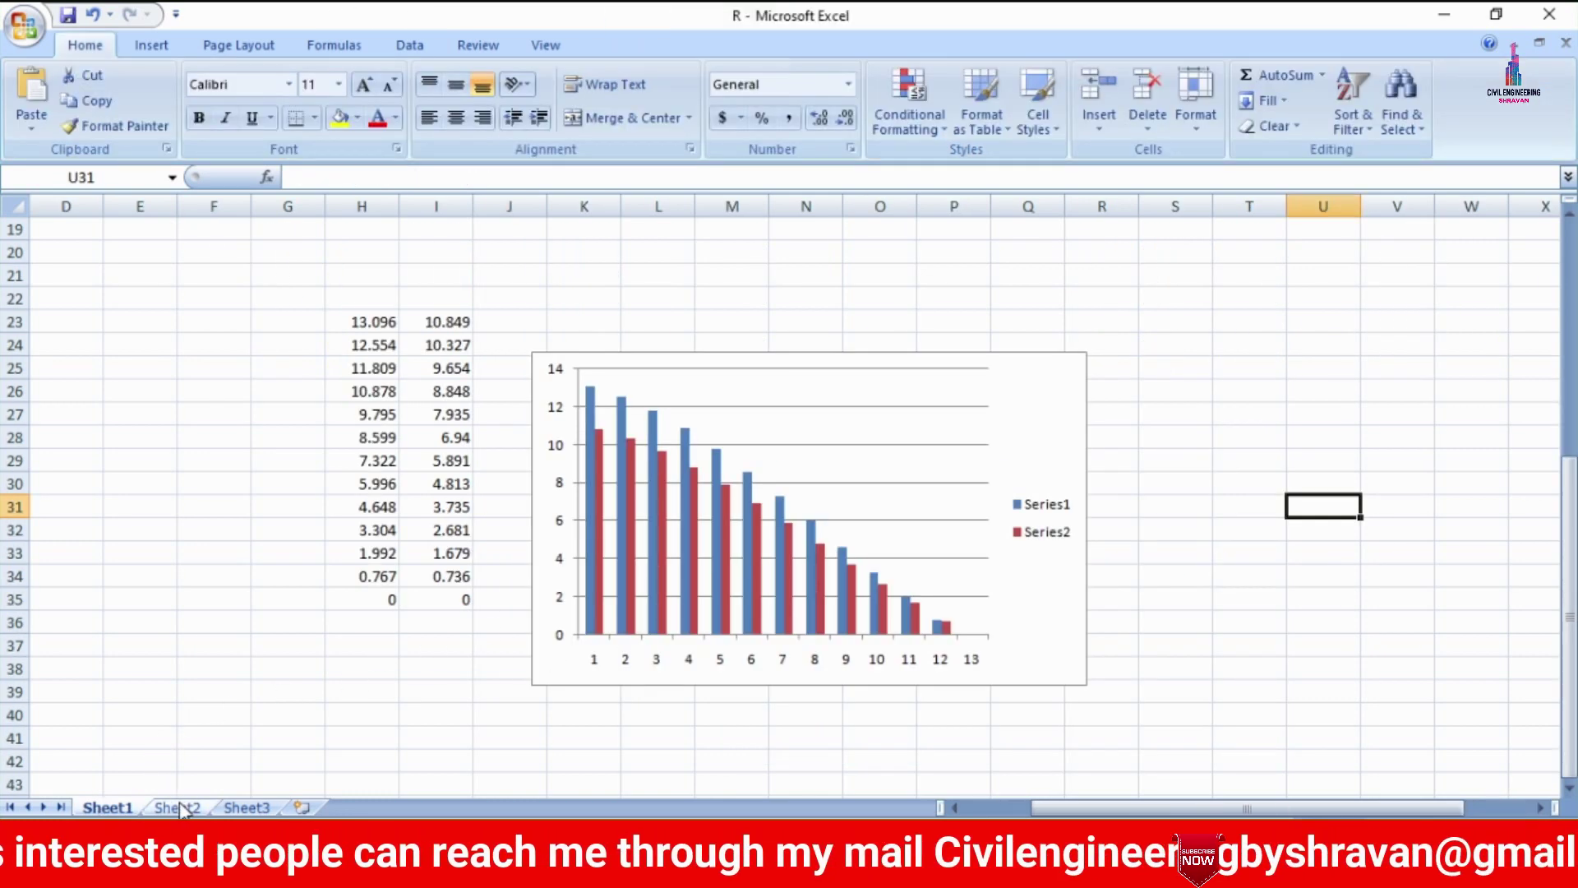
left_click(183, 810)
left_click(1313, 503)
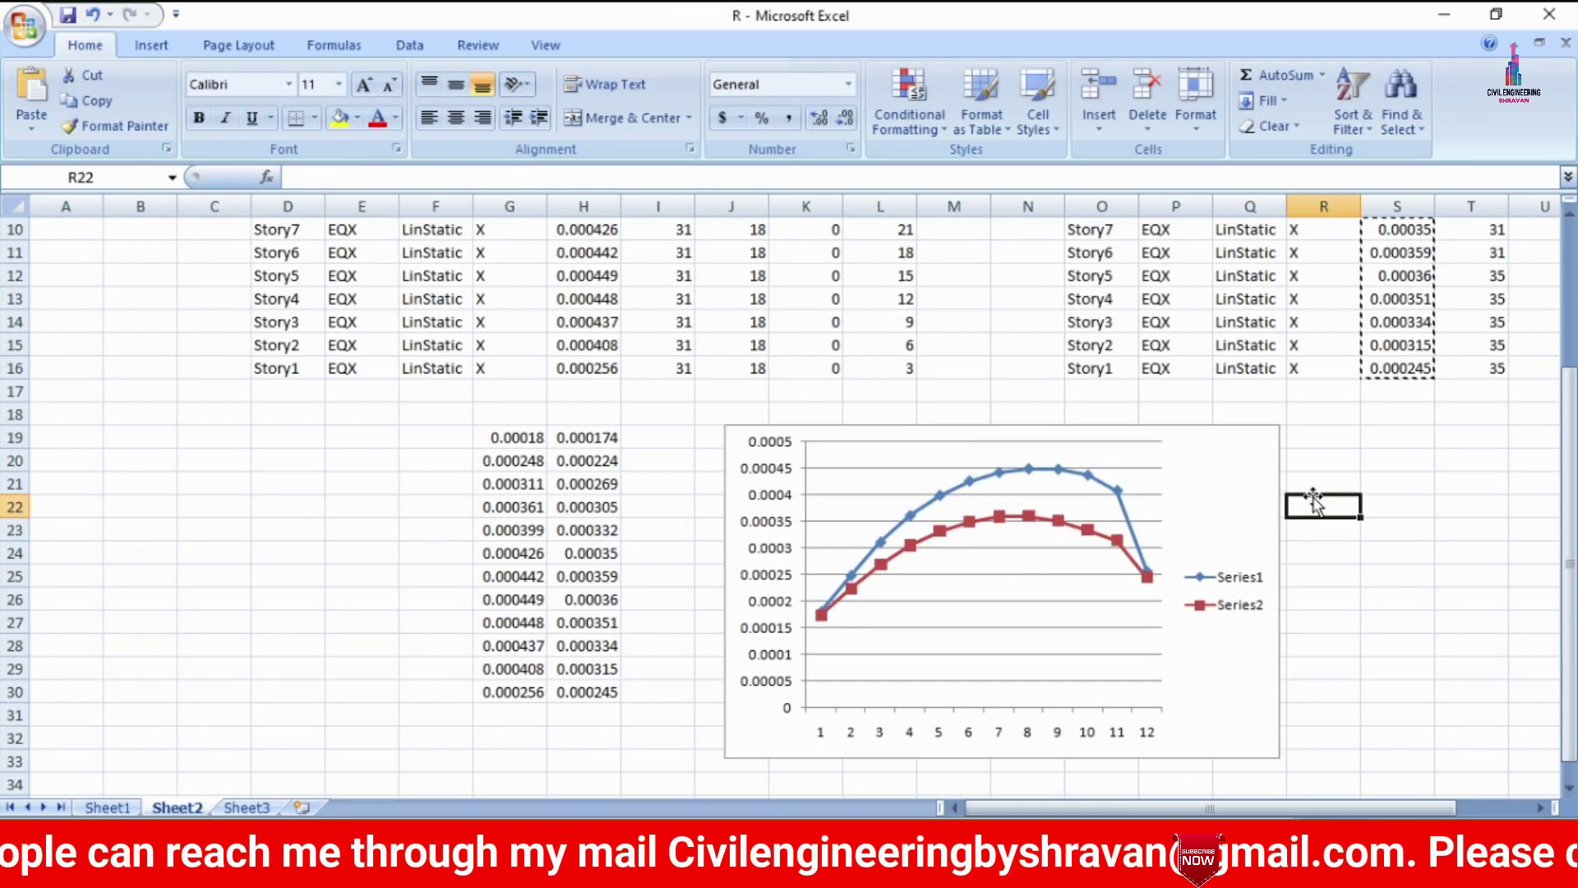